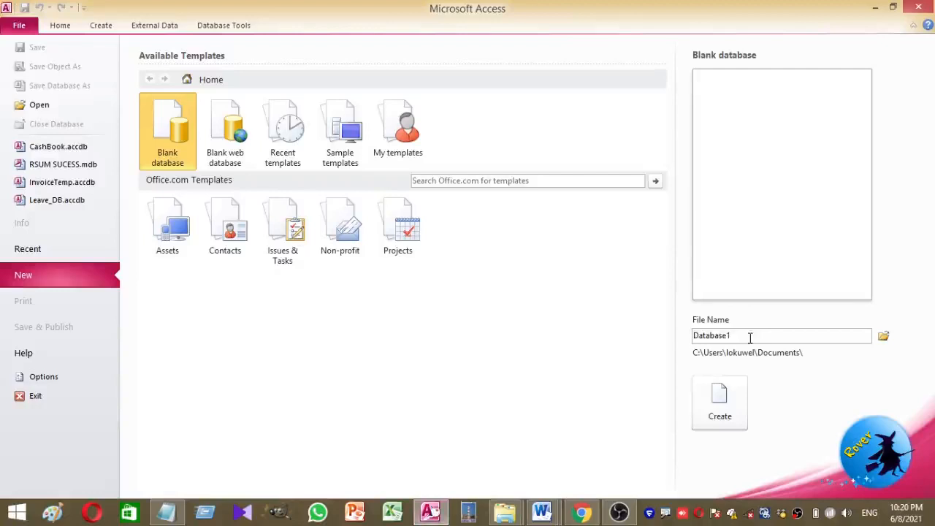
Step: Create a blank database named Simple Cash Book in the Desktop folder
double_click(750, 337)
text(Simple Cash Book)
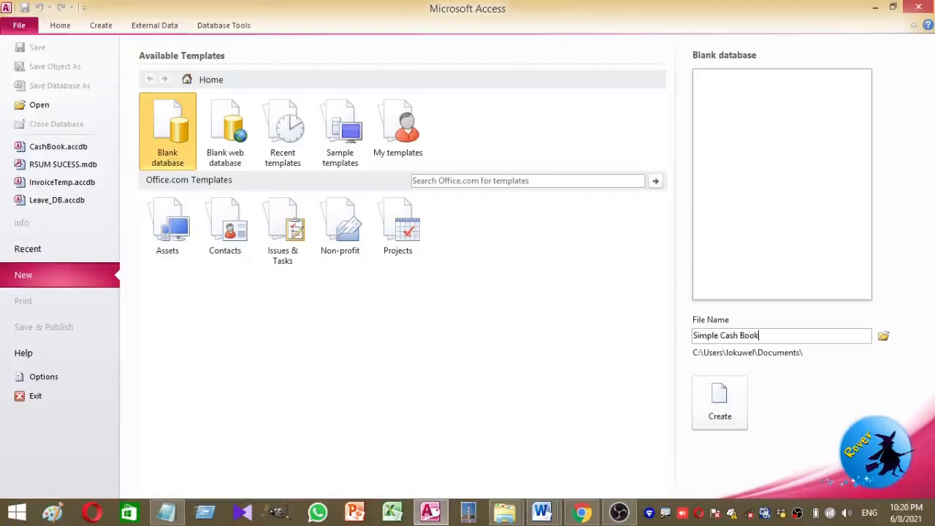
click(883, 337)
click(187, 235)
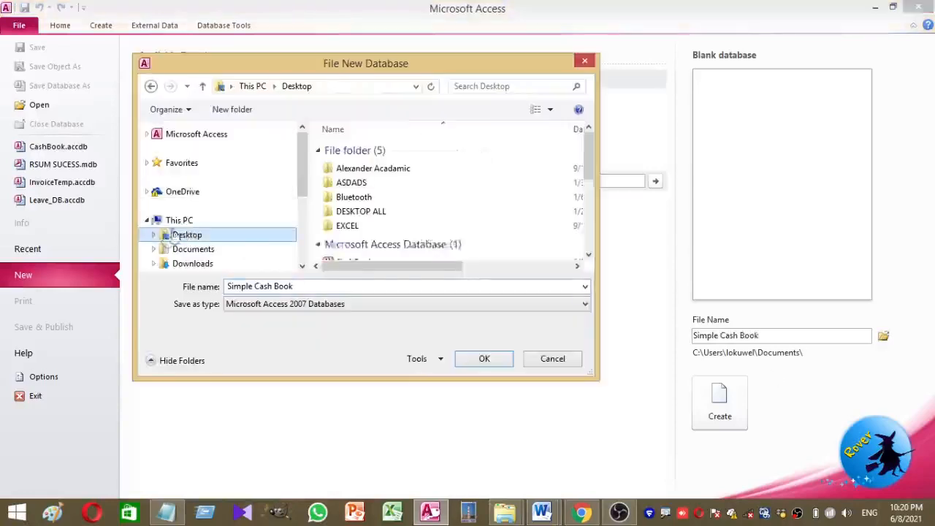
click(475, 359)
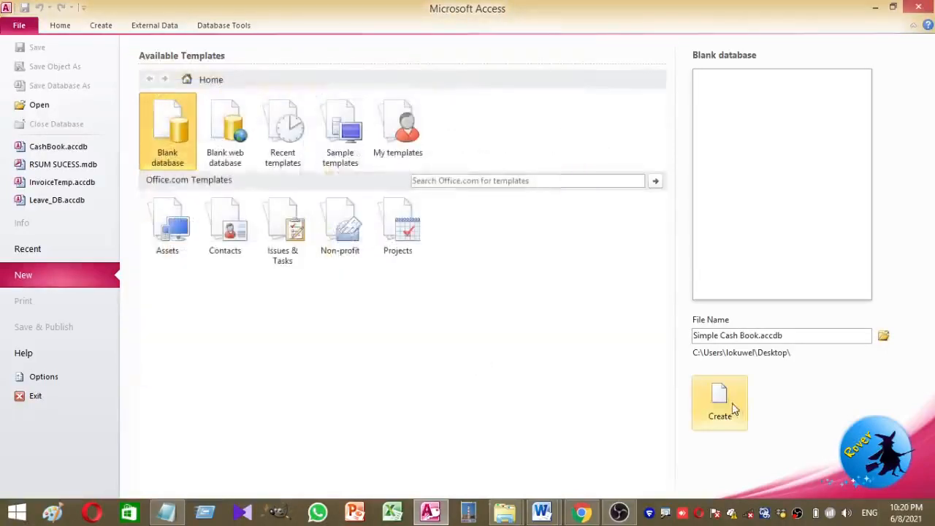
click(734, 409)
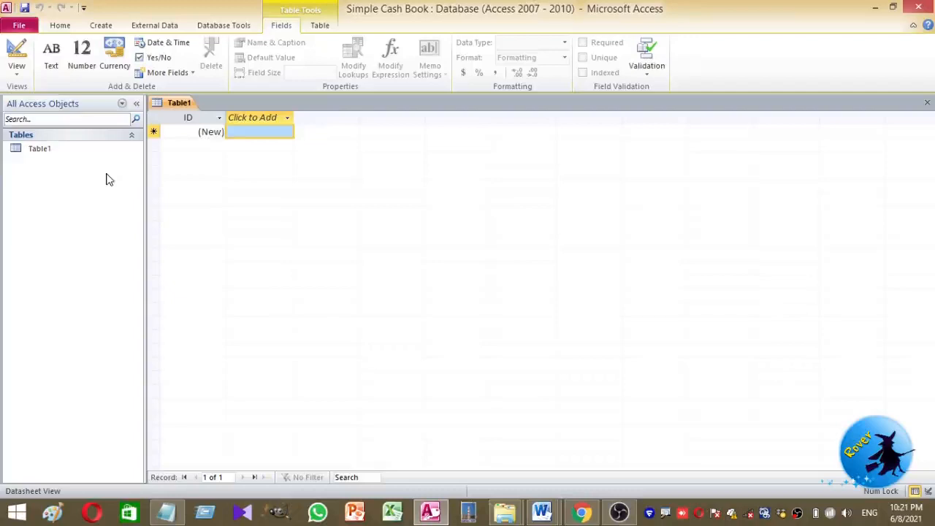
Step: Save the new empty table as tblCashBook
key(ctrl+s)
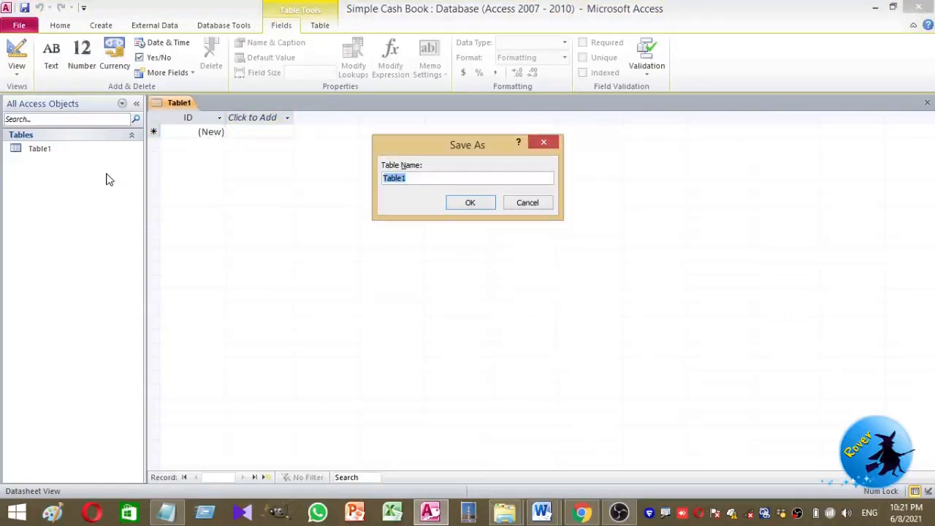
text(tblCashBook)
key(Return)
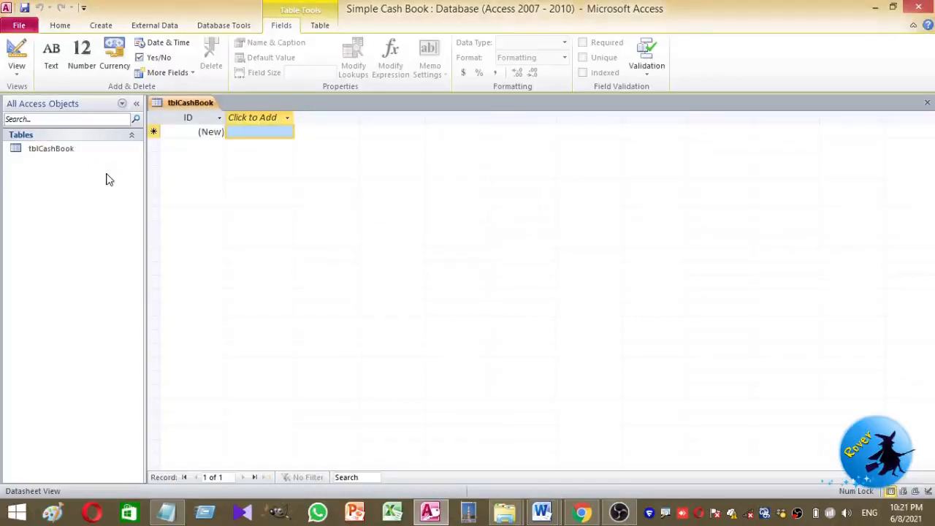
Step: Switch tblCashBook to Design View and add a Text field named SourcNo below the ID field
click(16, 67)
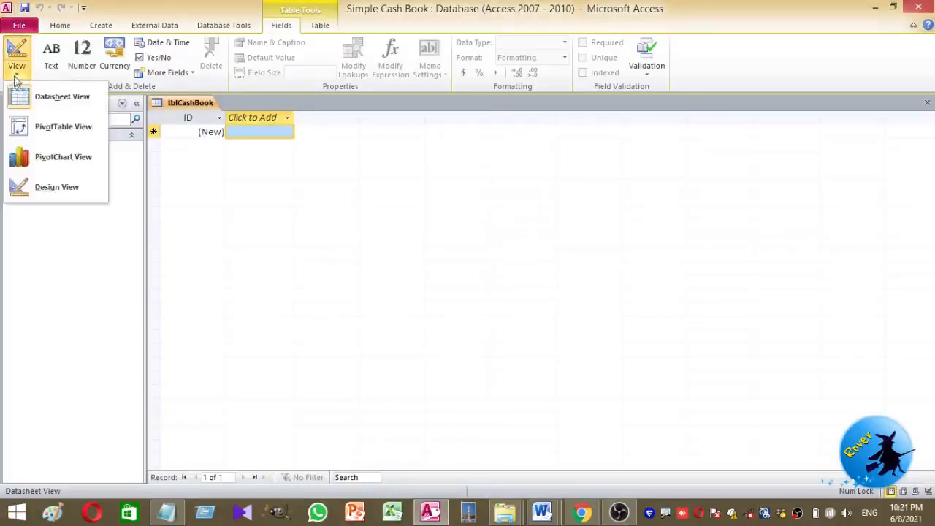
click(38, 188)
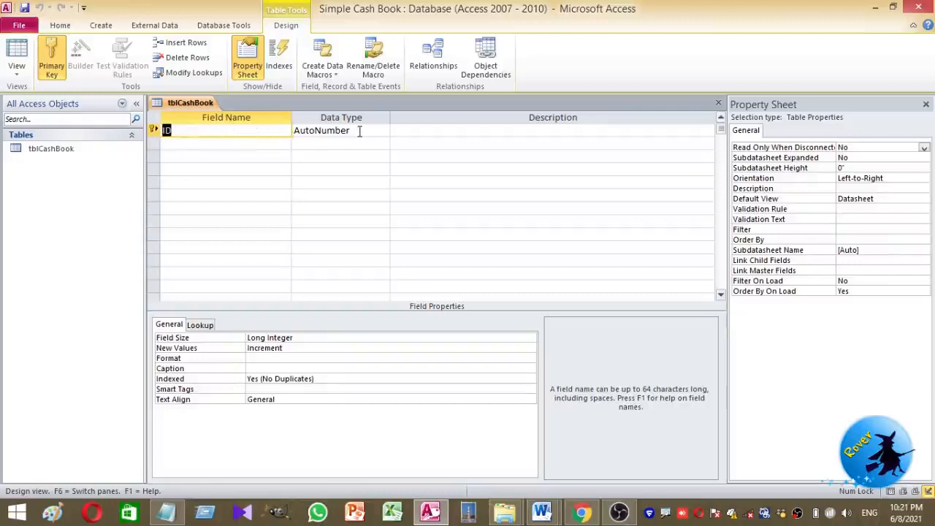
click(177, 145)
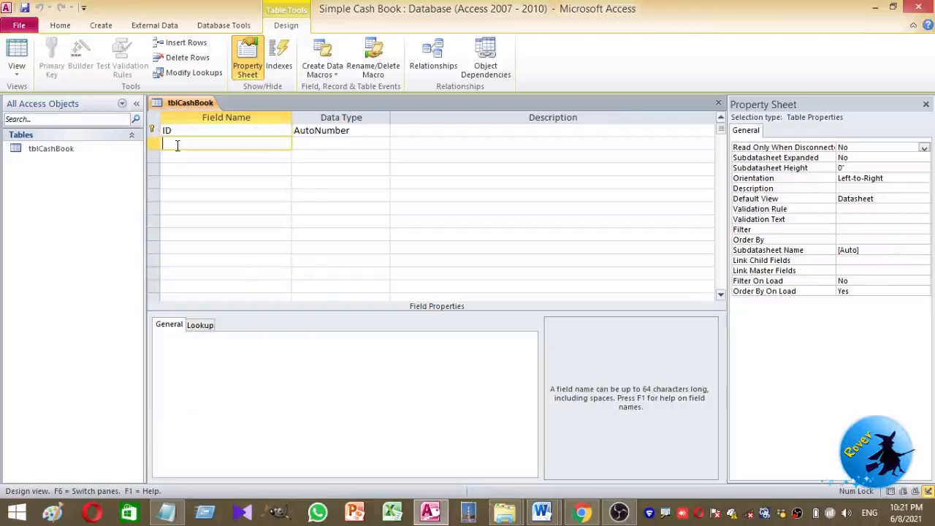
text(SourcNo)
click(348, 143)
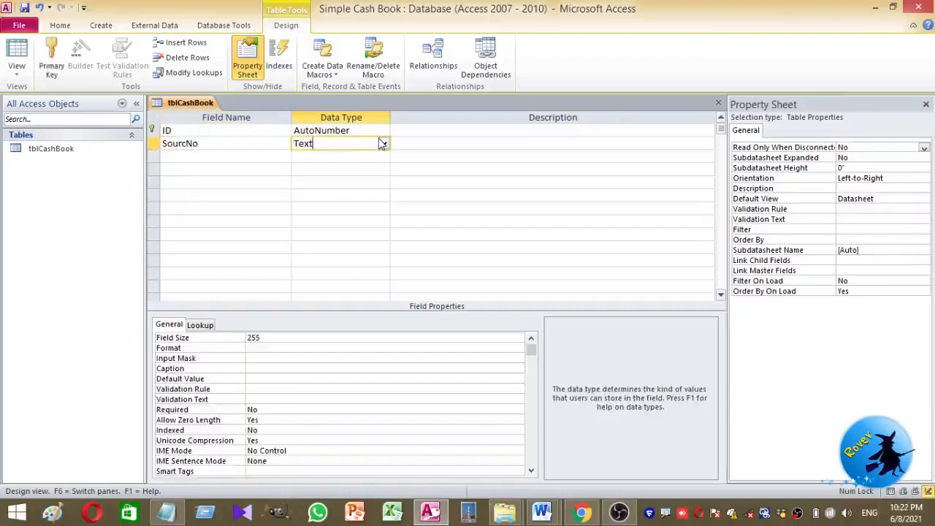
Step: Add a field named TrDate below SourcNo and set its data type to Date/Time
click(228, 158)
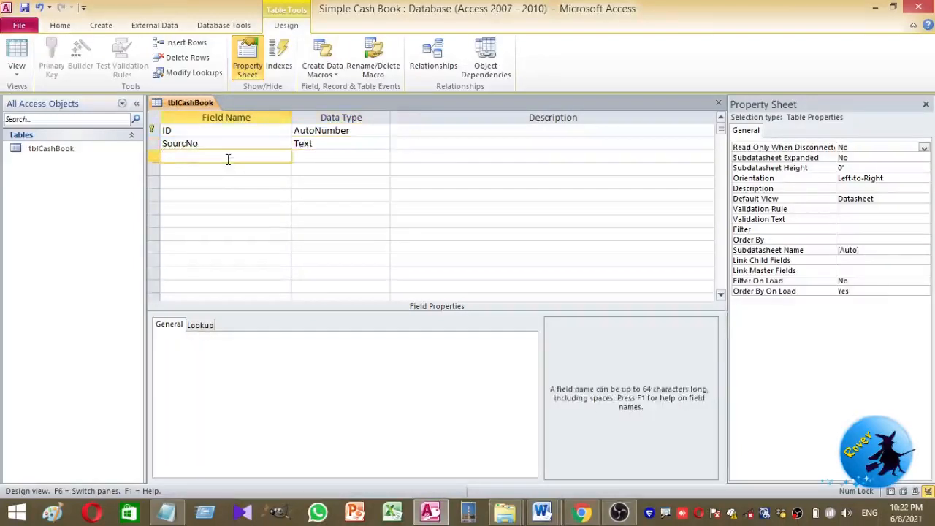
text(TrDate)
click(355, 144)
click(344, 156)
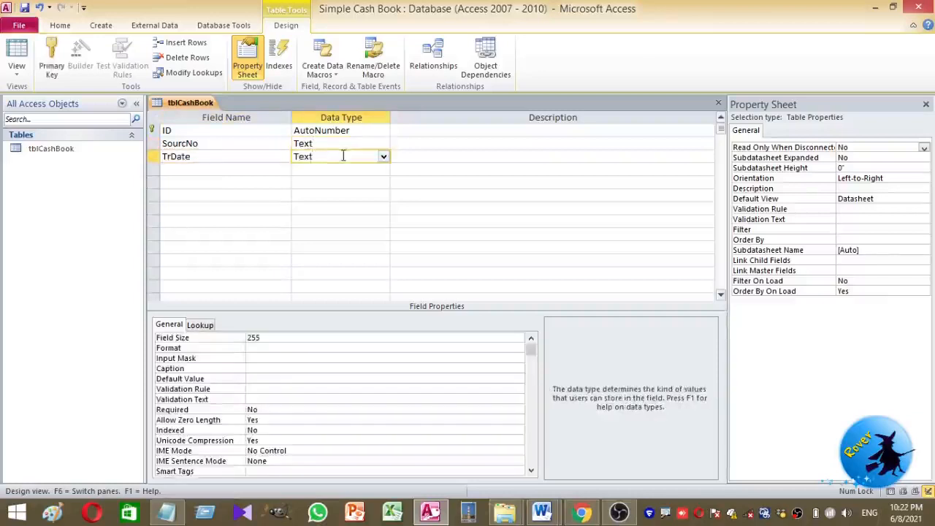
click(355, 143)
click(349, 156)
click(384, 159)
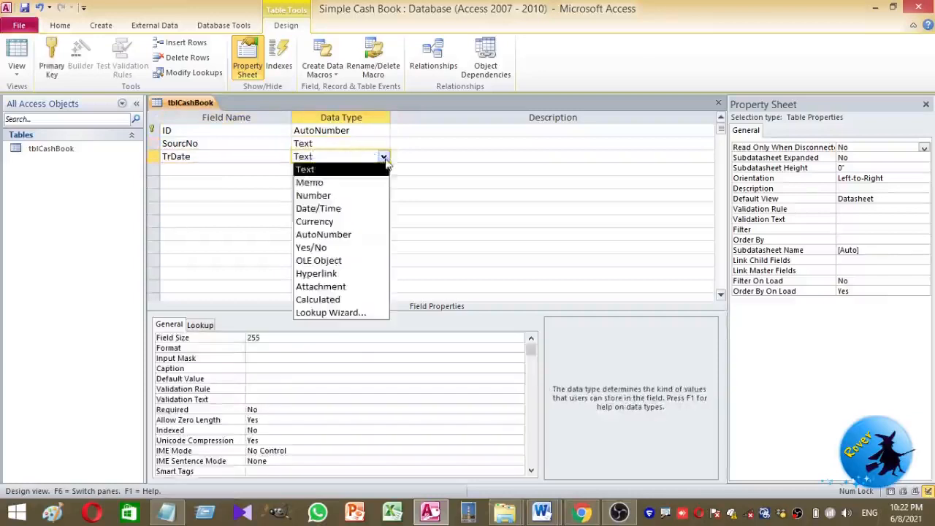
click(318, 208)
Step: Add a Text field named Tranaction below TrDate
click(217, 172)
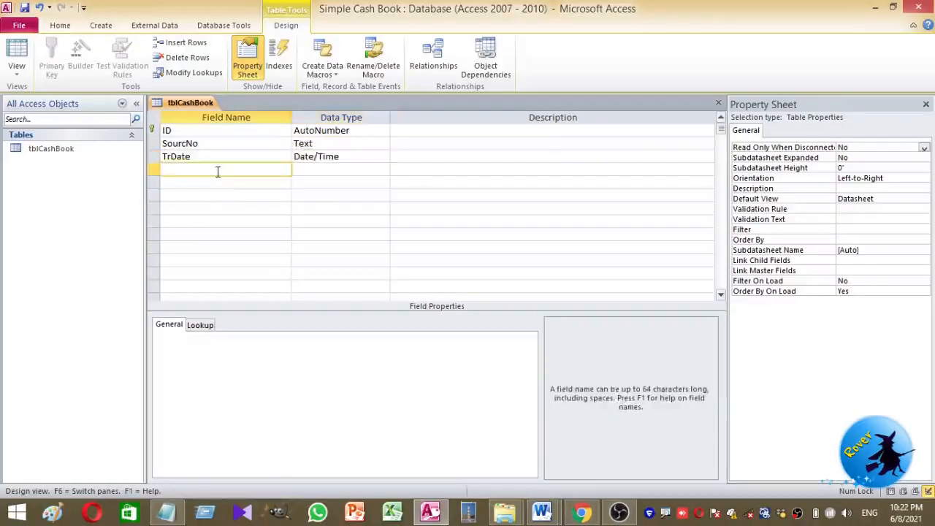
text(Tranaction)
click(303, 169)
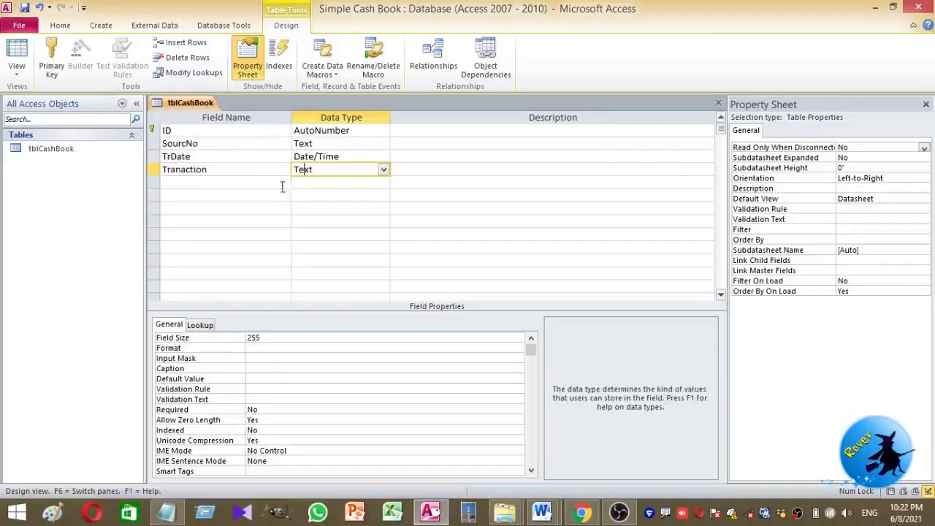
Step: Add a DEBIT field with the Currency data type and a default value of 0
click(254, 185)
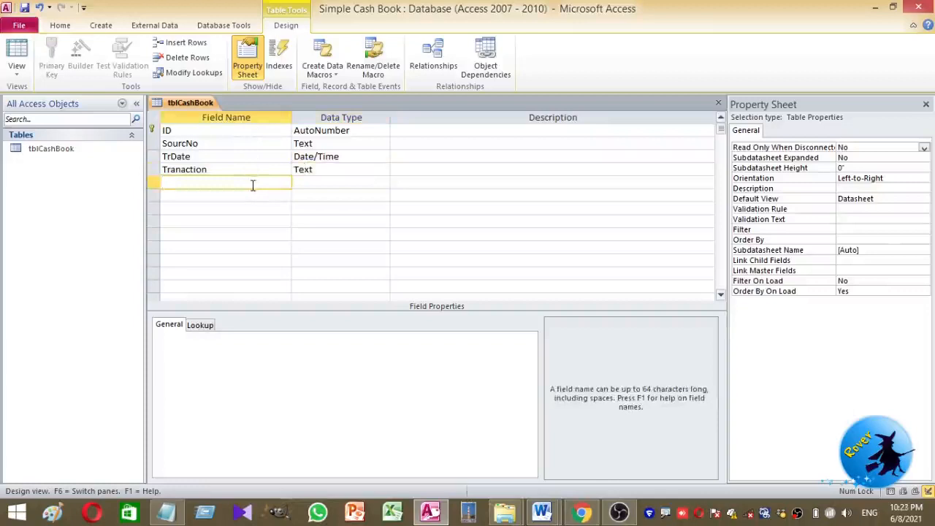
text(DEBIT)
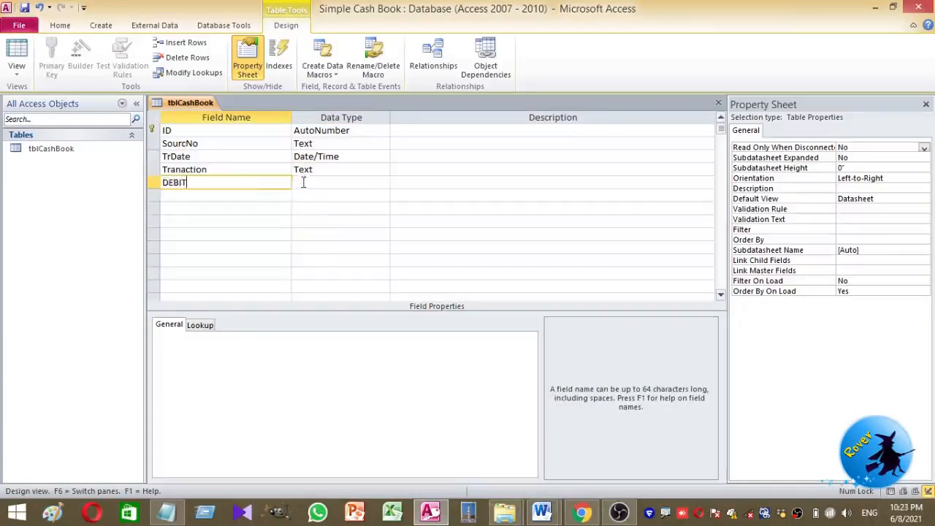
key(Tab)
click(382, 183)
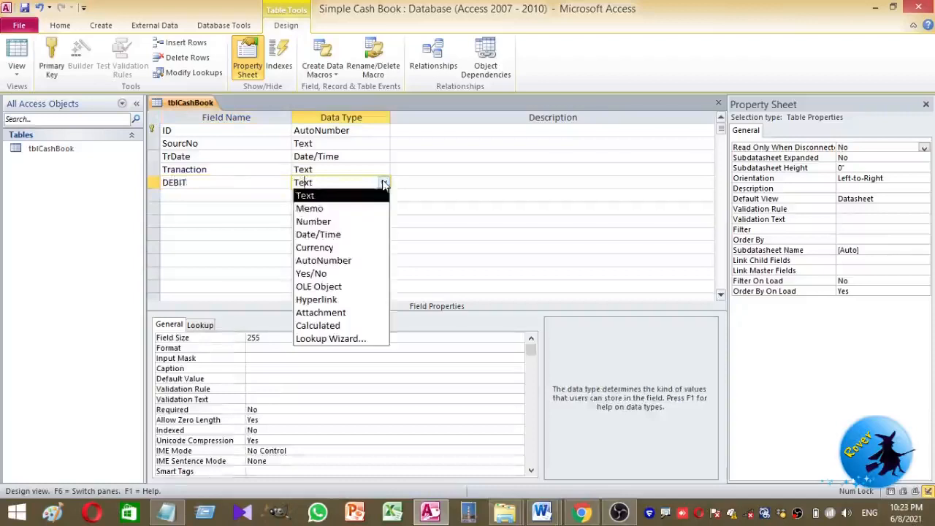
click(365, 247)
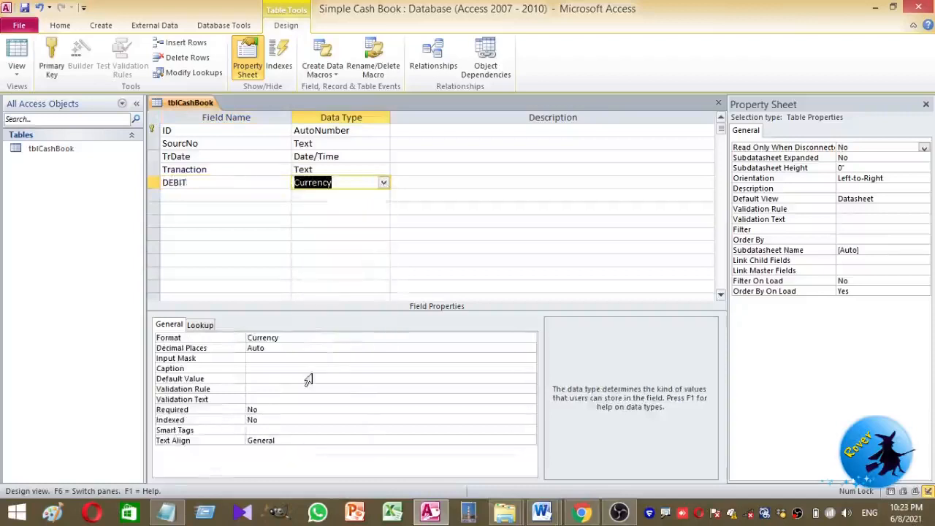
click(274, 379)
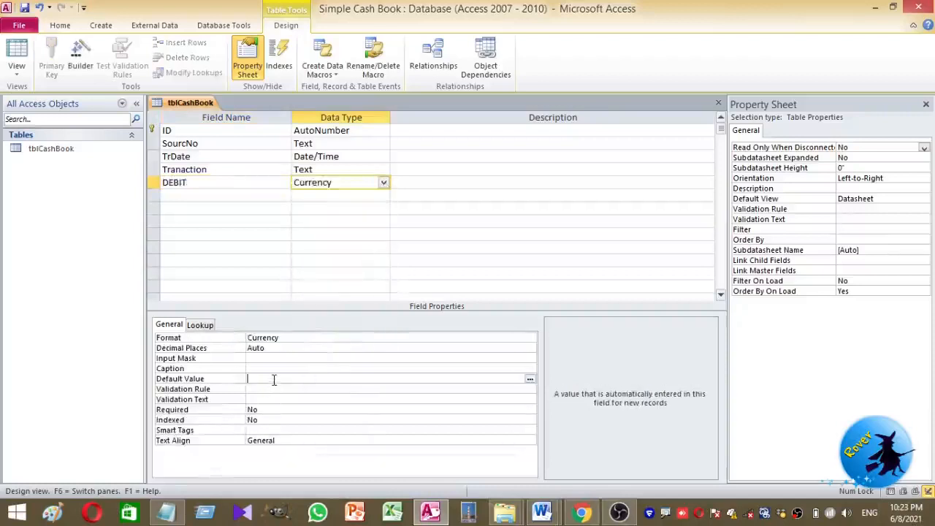
text(0)
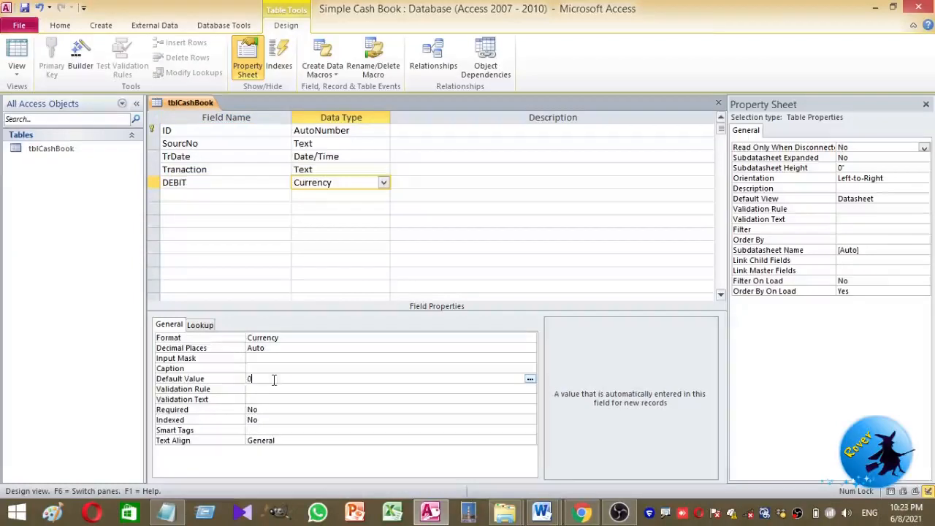
Step: Add a CREDIT field with the Currency data type and a default value of 0
click(178, 194)
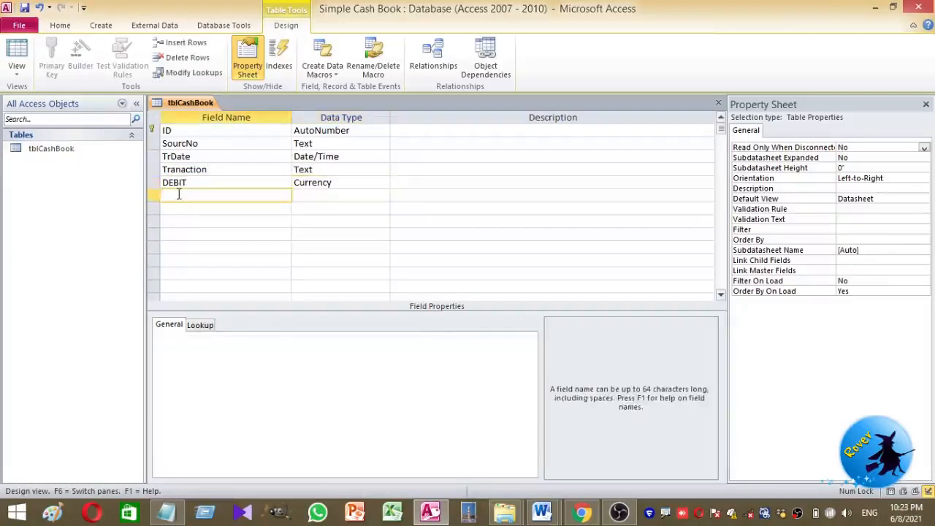
text(CRE)
key(BackSpace)
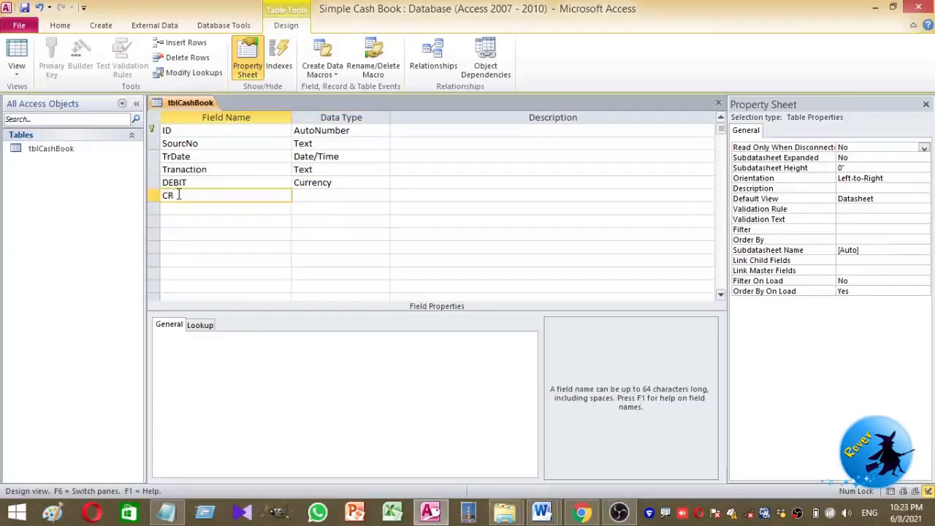
text(EDIT)
click(343, 195)
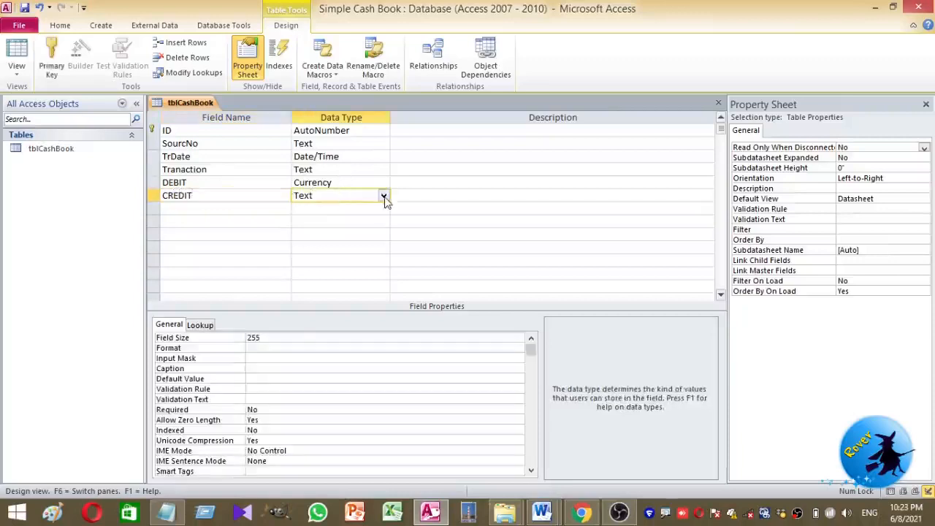
click(383, 195)
click(332, 261)
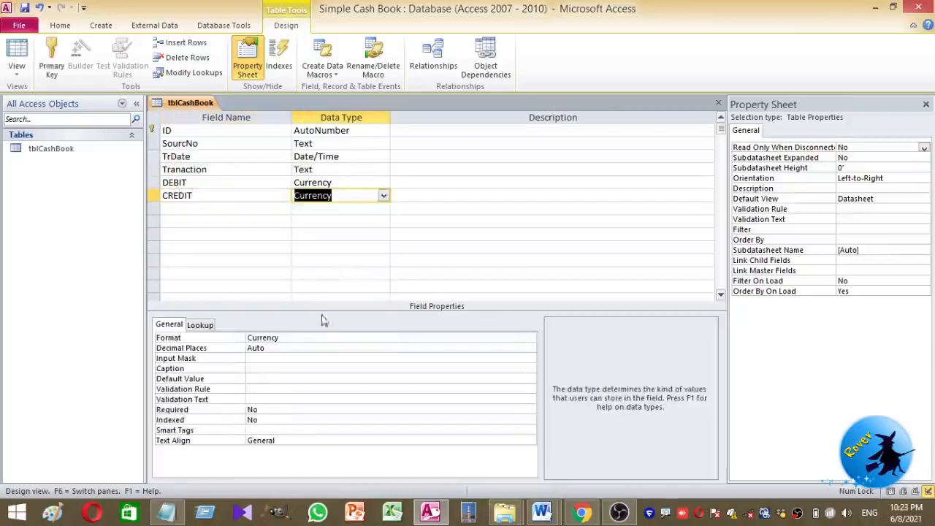
click(265, 378)
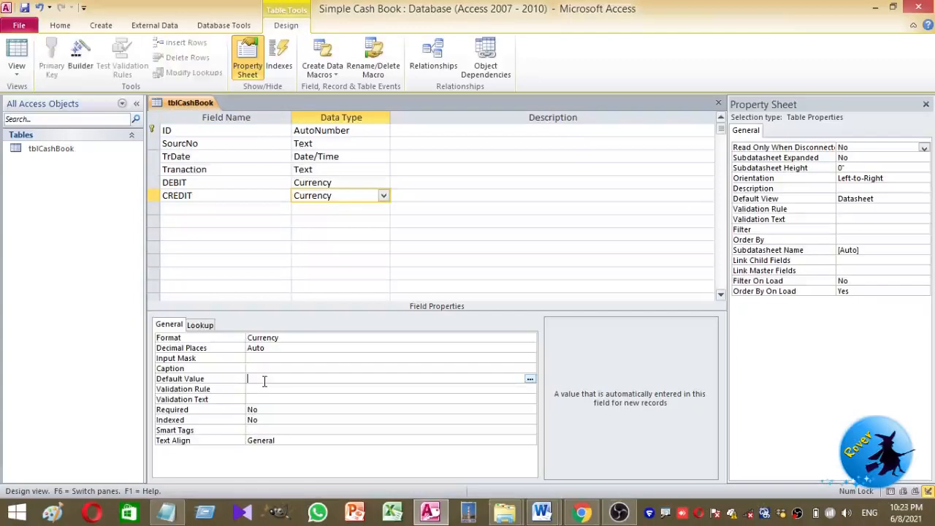
text(0)
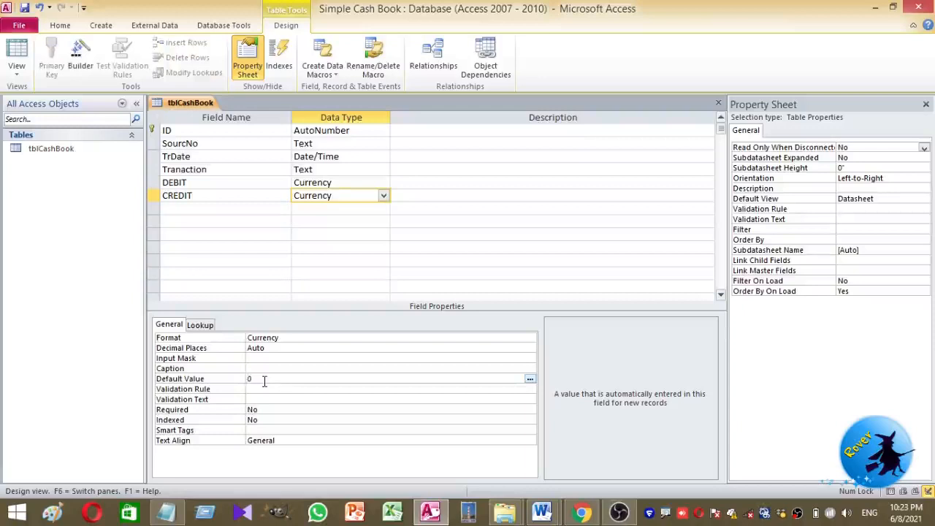
Step: Save the tblCashBook design, show the table in Datasheet View and select tblCashBook among the database objects
click(16, 49)
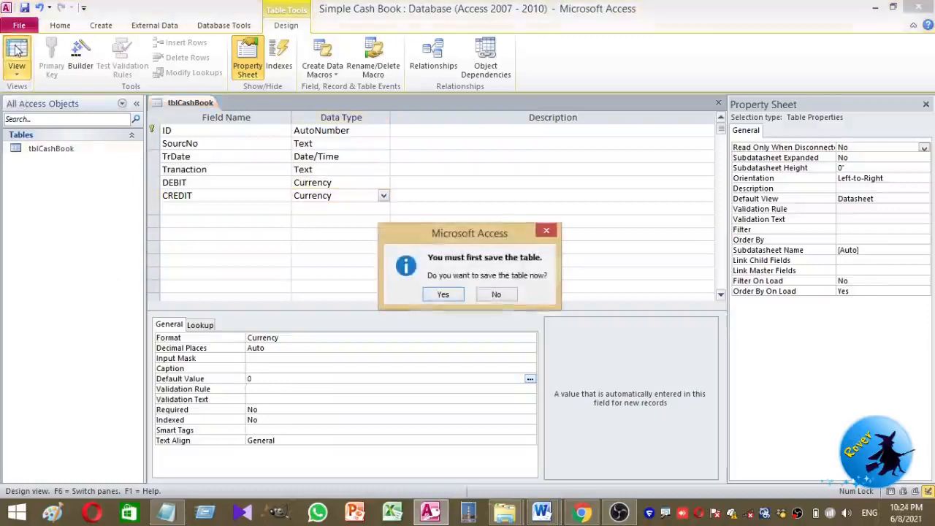
click(444, 294)
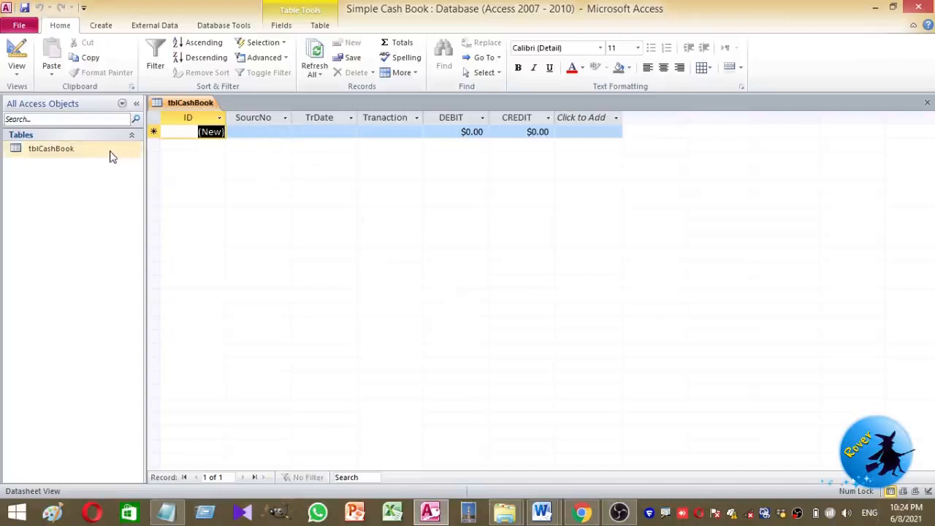
drag(107, 153, 73, 159)
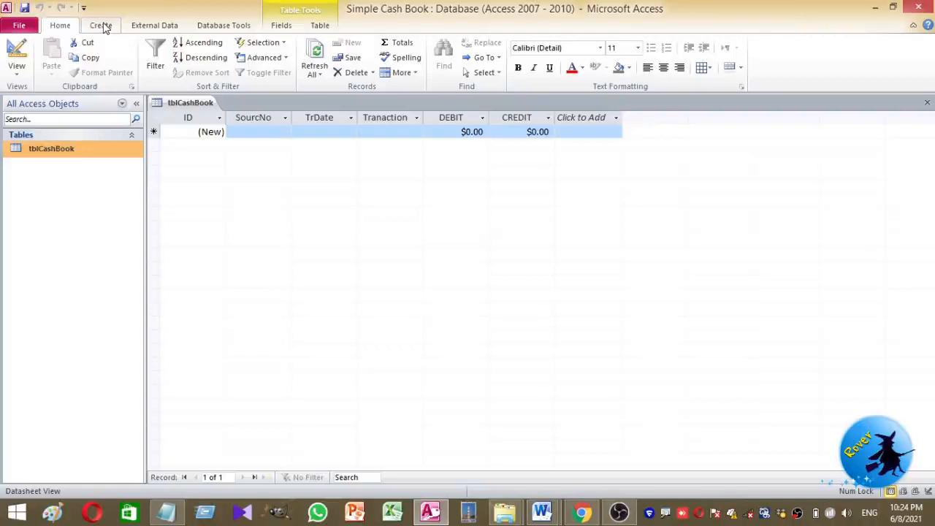
Step: Create a blank form and save it as frmCashBook
click(101, 26)
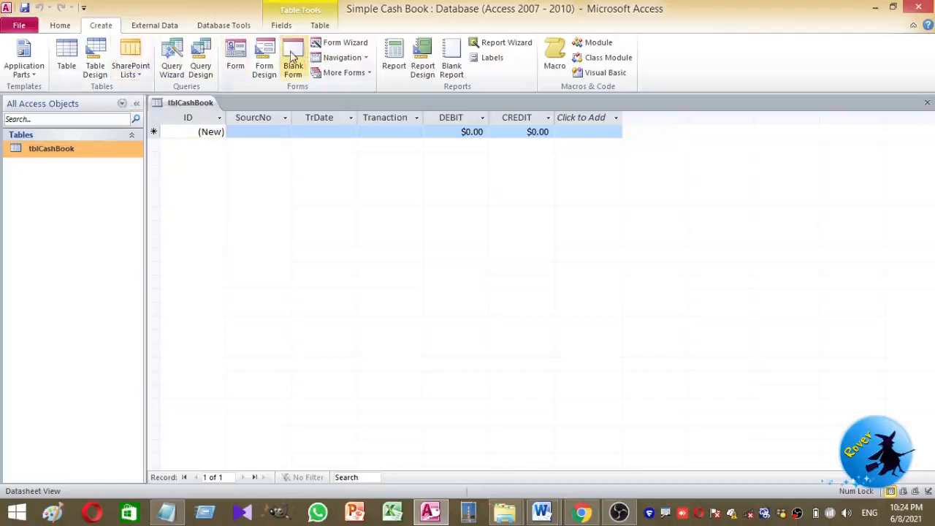
click(292, 62)
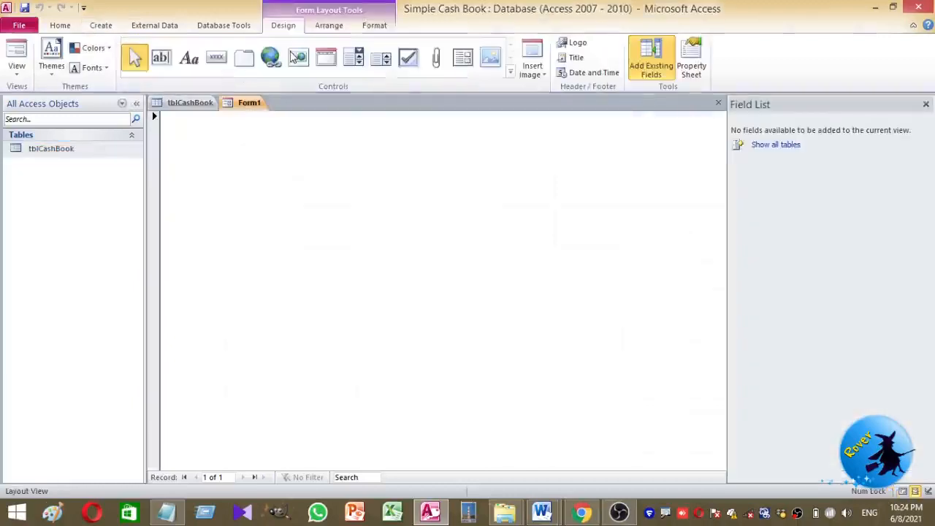
key(ctrl+s)
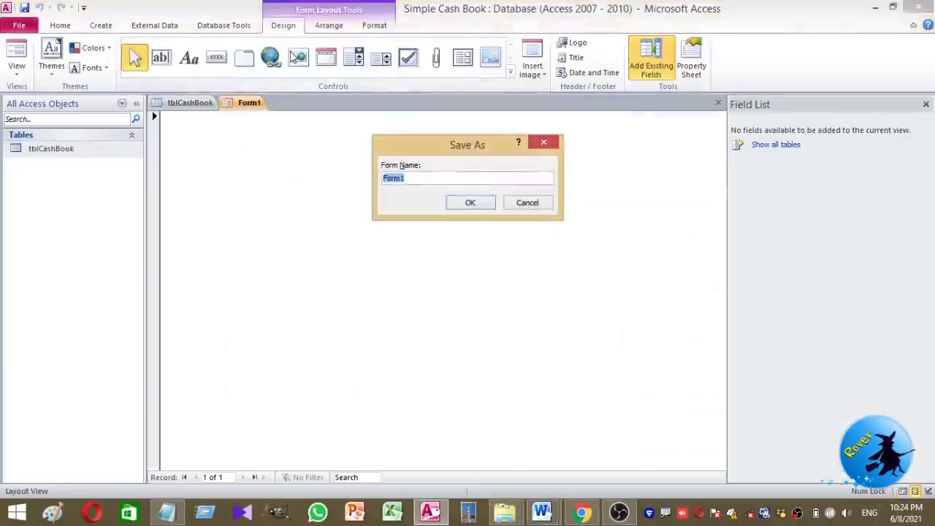
text(frmCashBook)
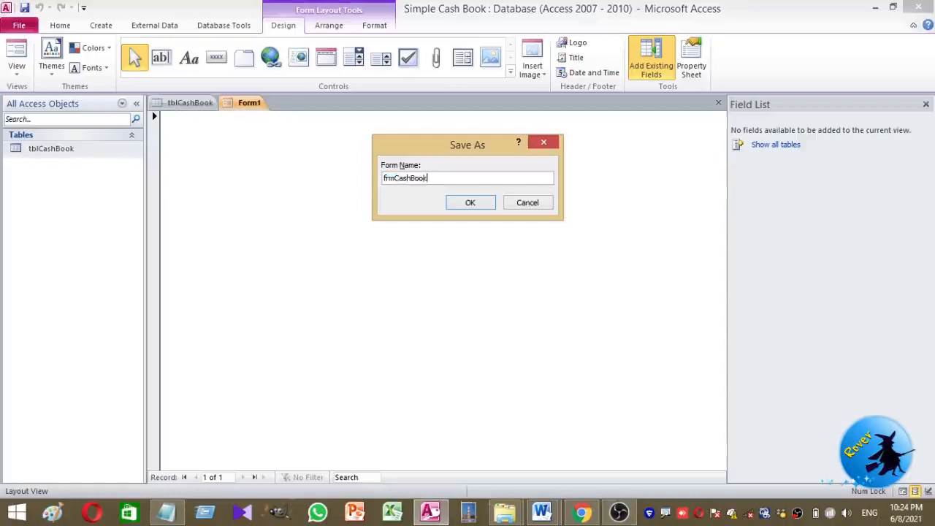
key(Return)
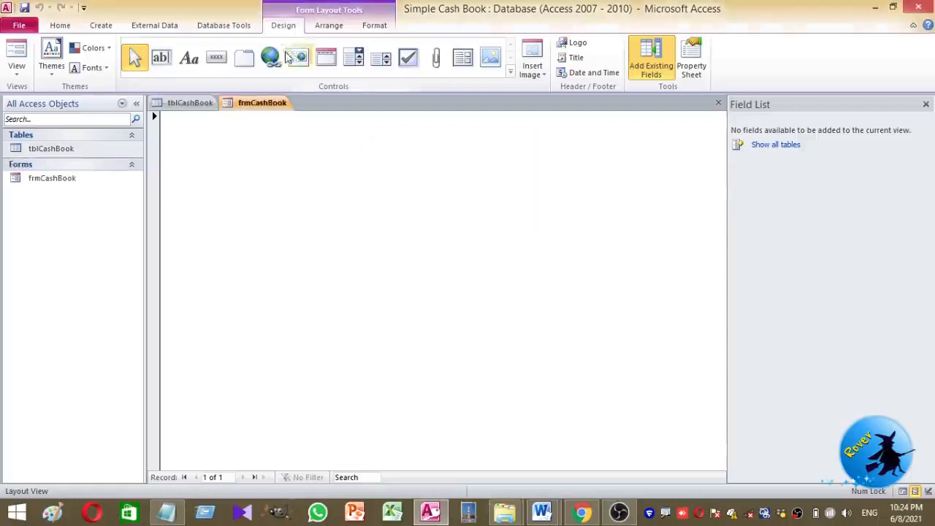
Step: Switch frmCashBook to Design View, add a form header and footer, and make the header about 0.8 inch tall
right_click(313, 248)
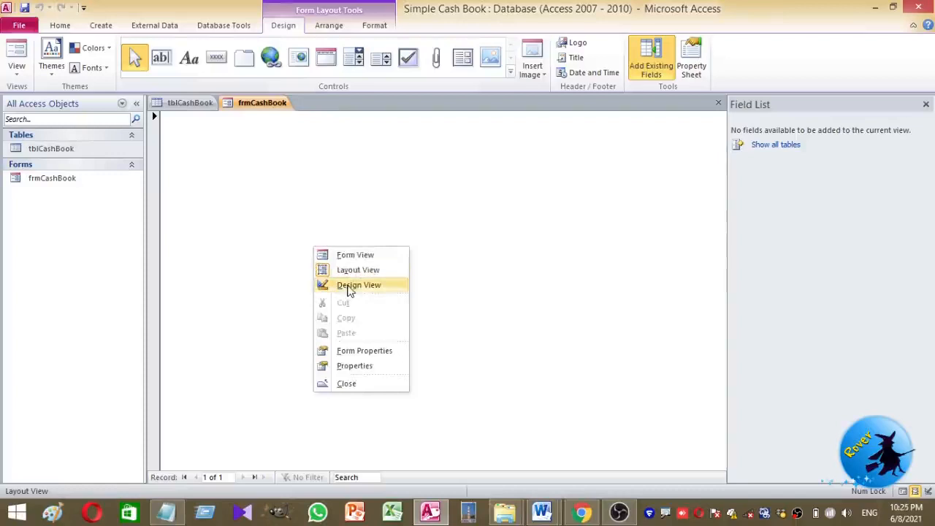
click(348, 291)
right_click(294, 245)
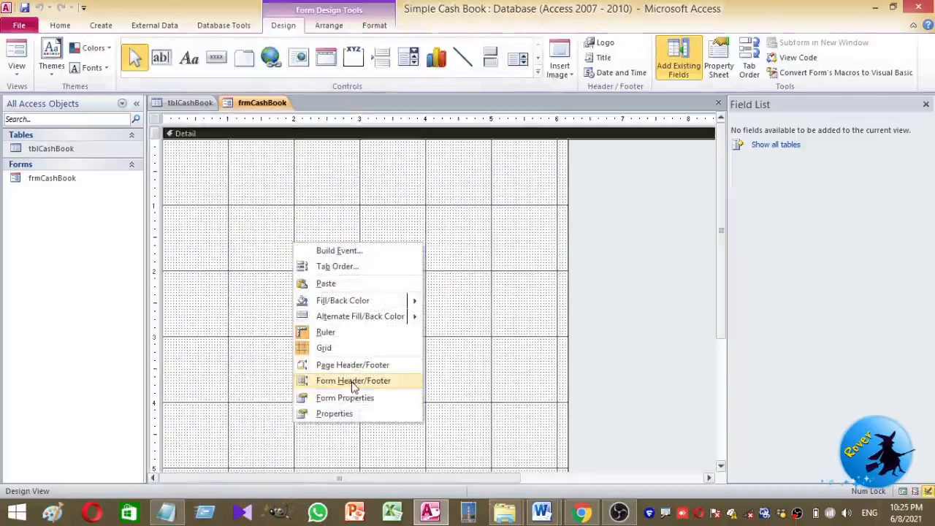
click(353, 380)
click(302, 157)
drag(302, 158, 306, 193)
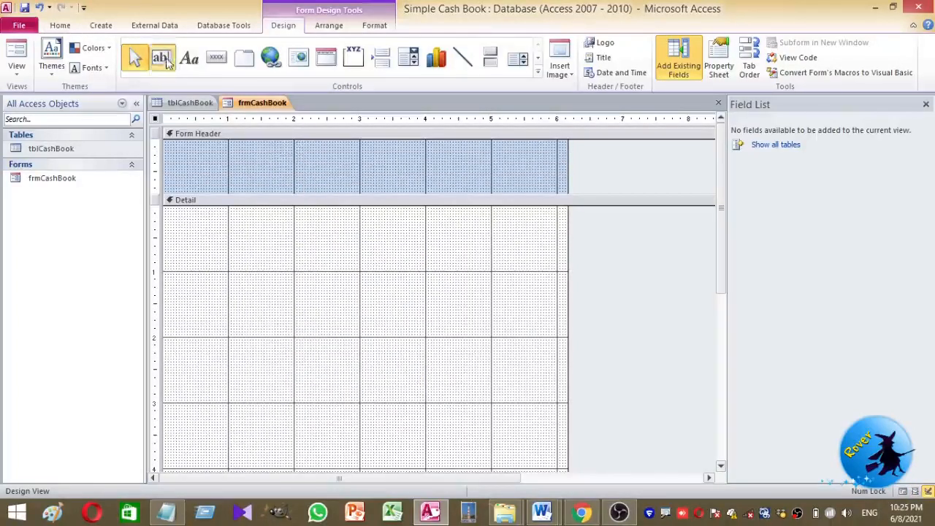
Step: Add a SIMPLE CASH BOOK title label to the form header in bold red 30-point text
click(189, 57)
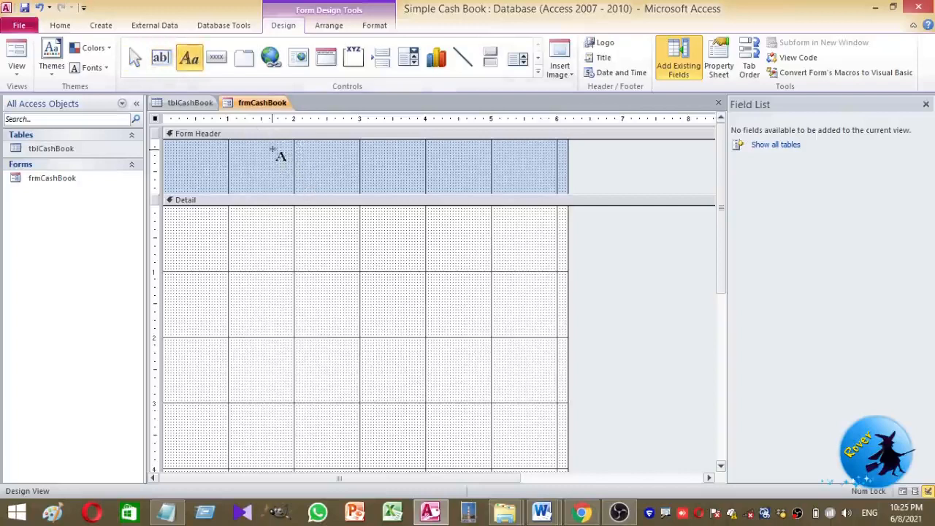
click(274, 151)
click(298, 187)
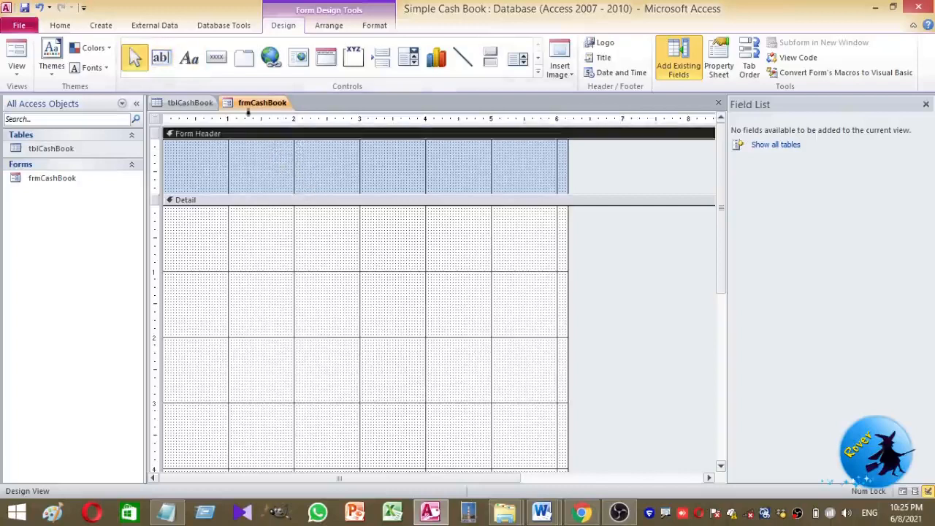
click(188, 57)
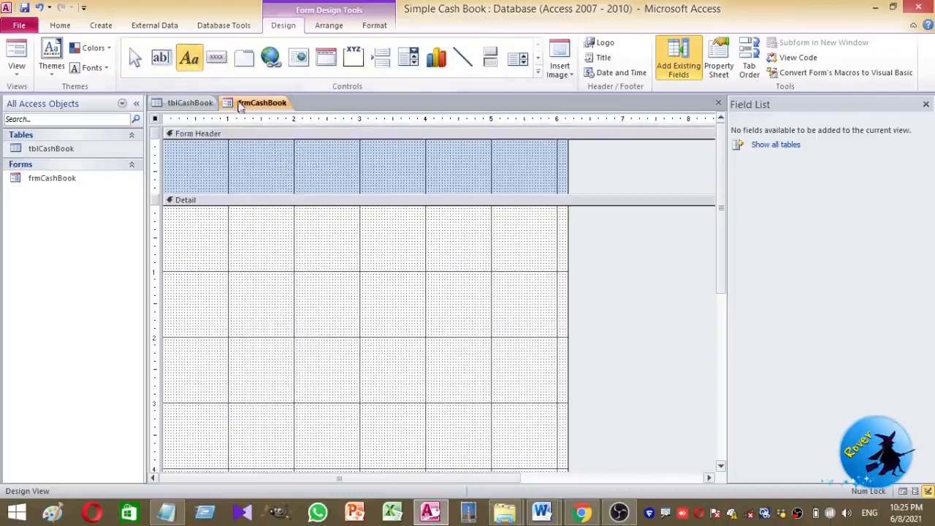
click(259, 168)
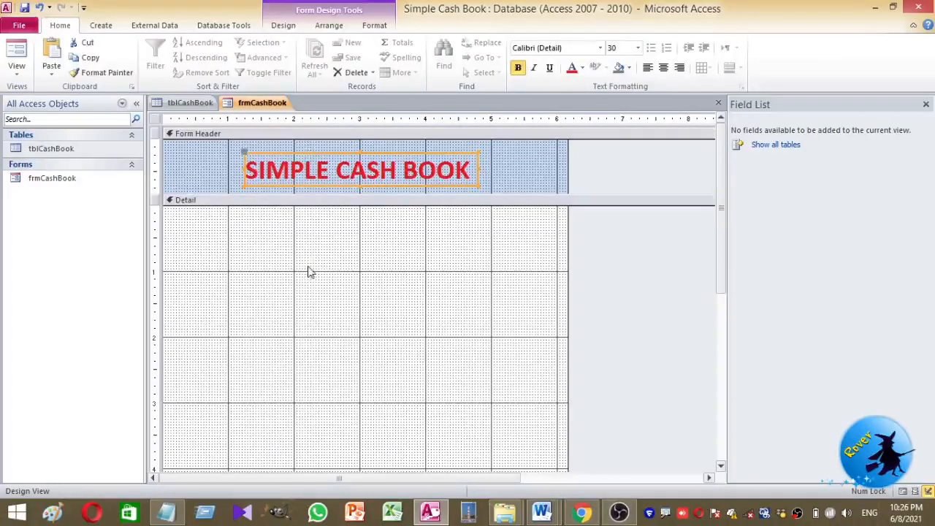
click(310, 271)
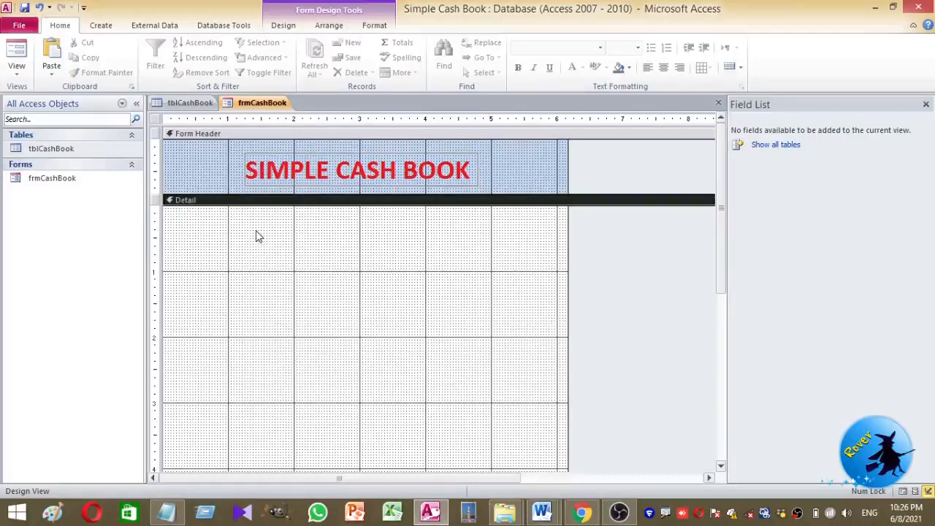
Step: Add an unbound text box near the top of the Detail section, starting at the 2-inch mark
click(284, 25)
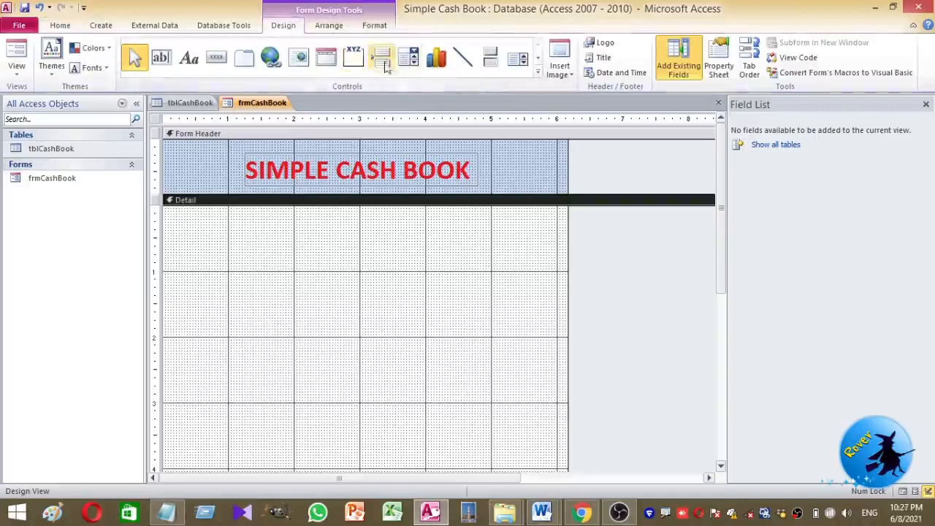
click(162, 57)
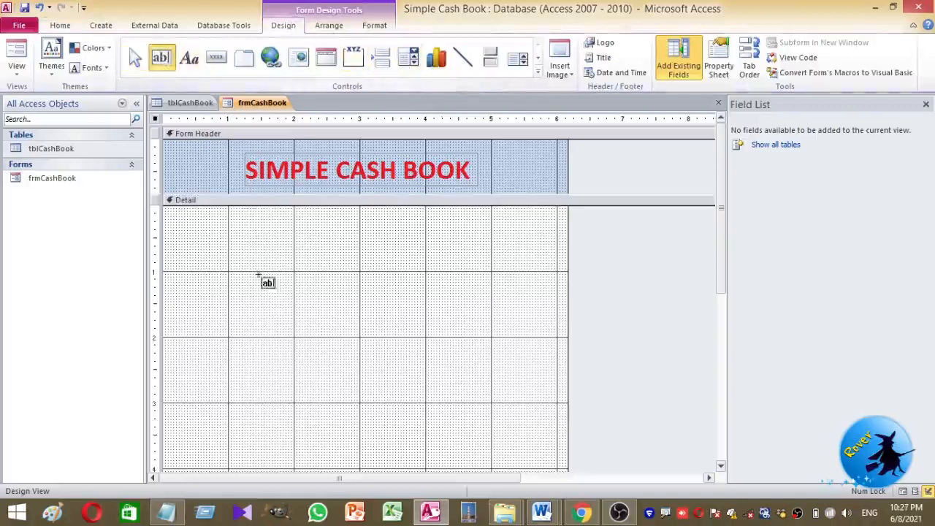
click(294, 225)
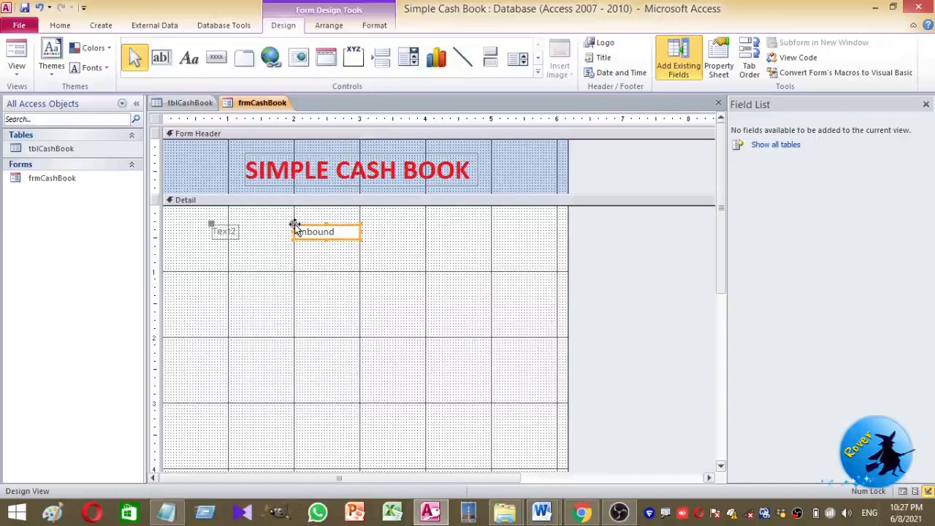
Step: Format the text box with bold black 14-point text and enlarge it to about 2.5 inches wide and 0.4 inch tall
click(162, 61)
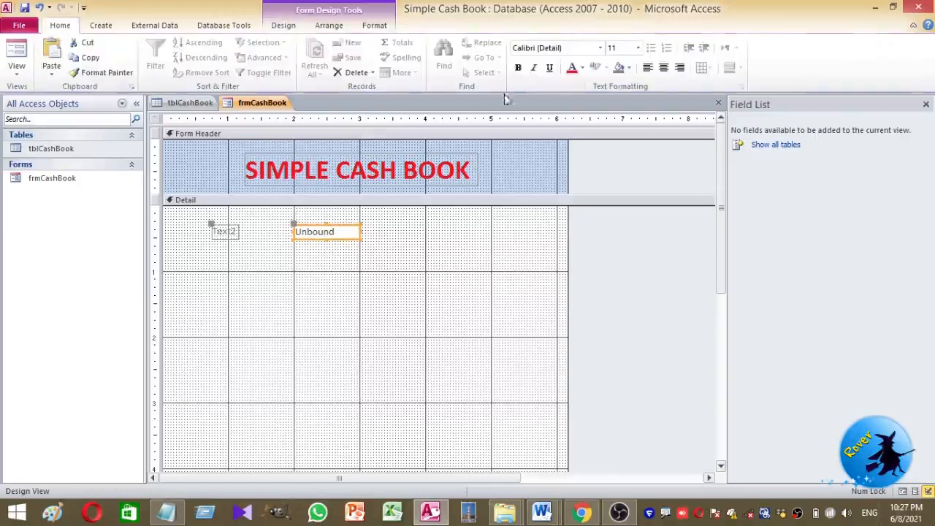
click(618, 48)
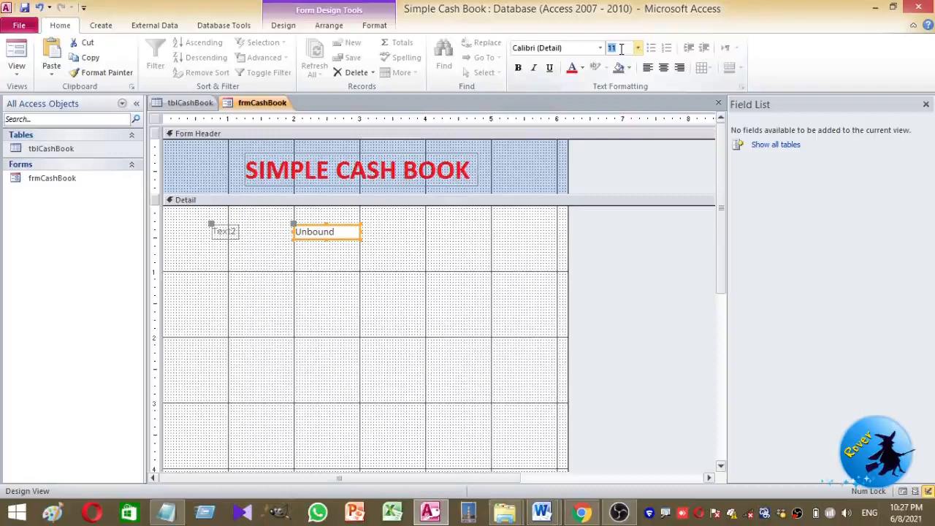
text(14)
key(Return)
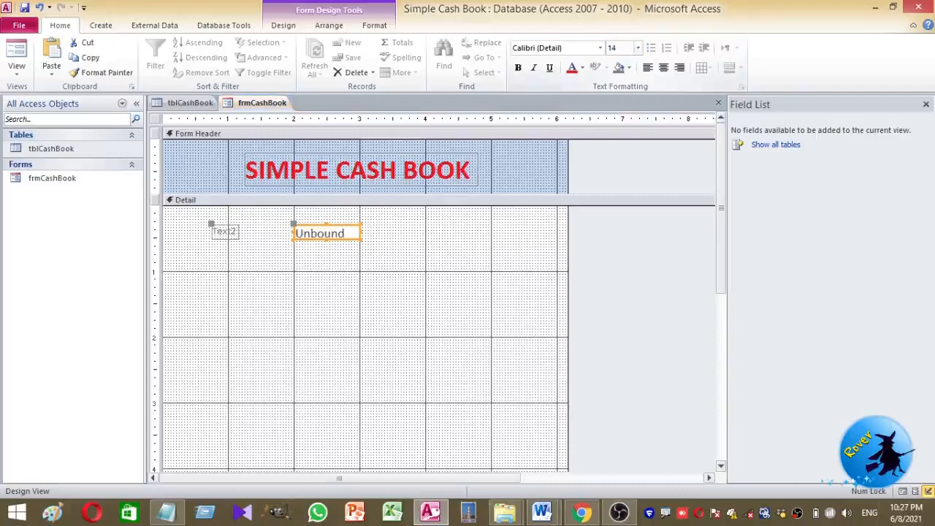
click(583, 68)
click(580, 87)
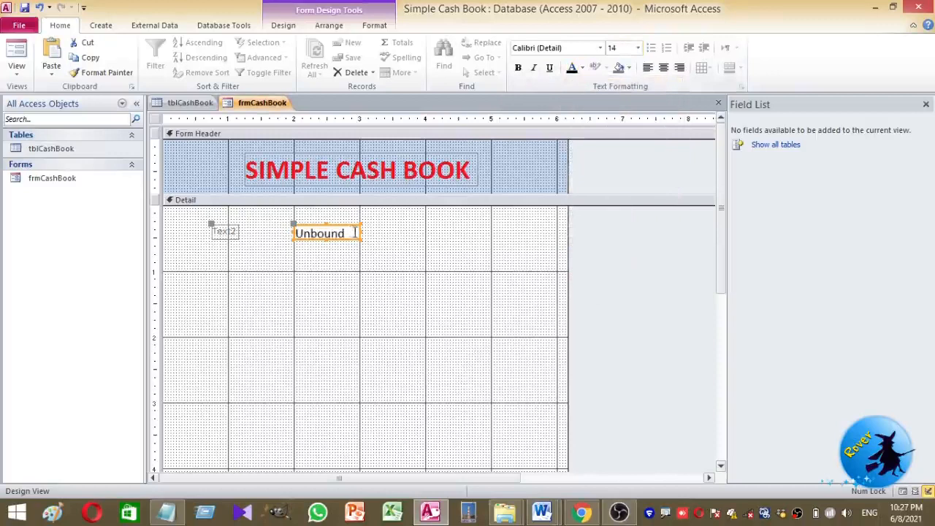
click(518, 67)
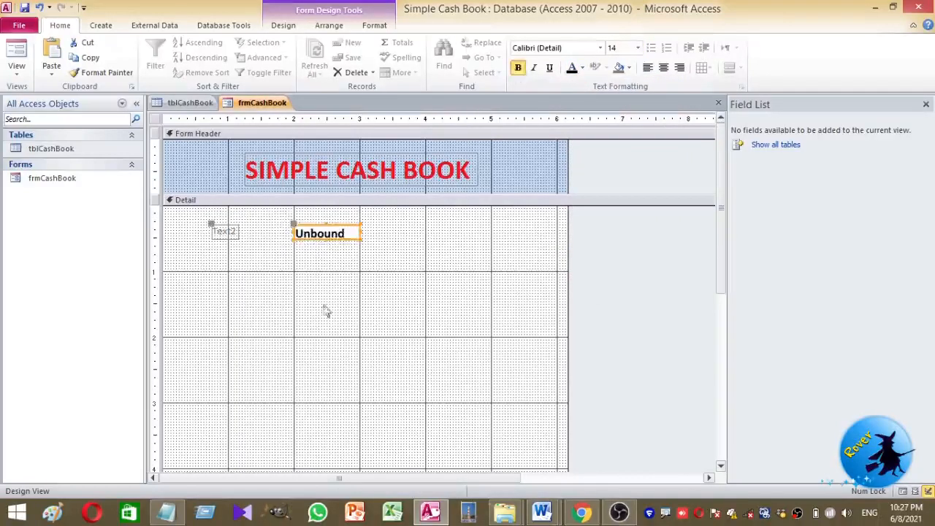
drag(360, 241, 459, 249)
click(443, 309)
Step: Format the text box's attached label with bold black 14-point text and widen it to about 0.9 inch
click(225, 233)
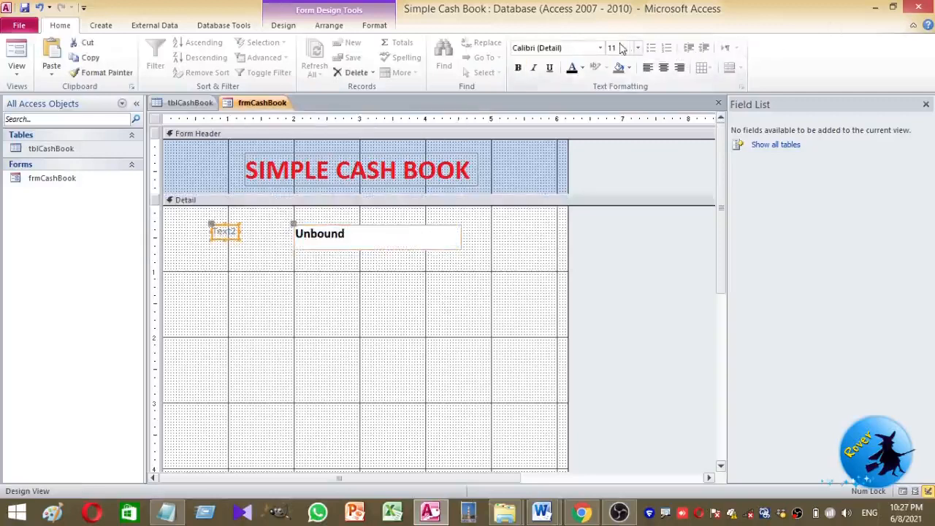
click(619, 48)
text(14)
key(Return)
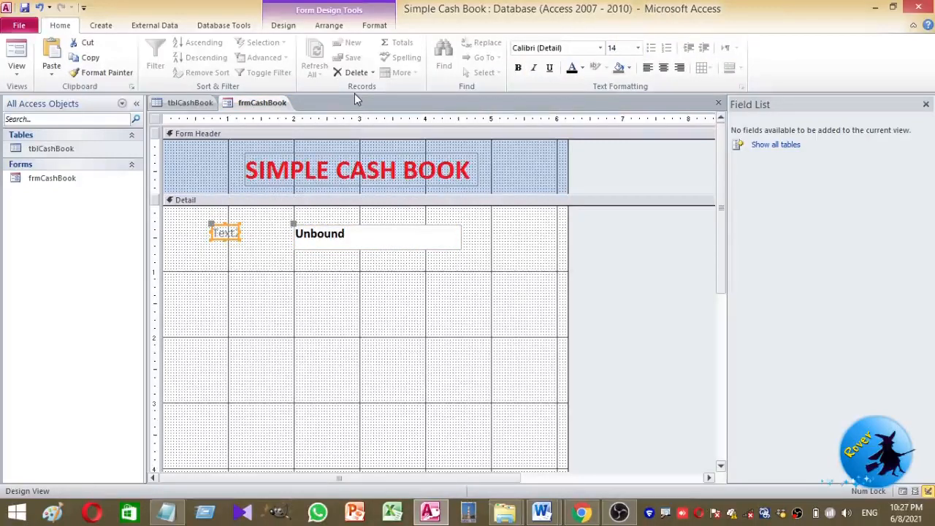
click(572, 68)
click(518, 67)
drag(239, 229, 269, 230)
click(281, 309)
Step: Duplicate the label and text box pair four times, stacked below the original in the Detail section
drag(350, 279, 247, 234)
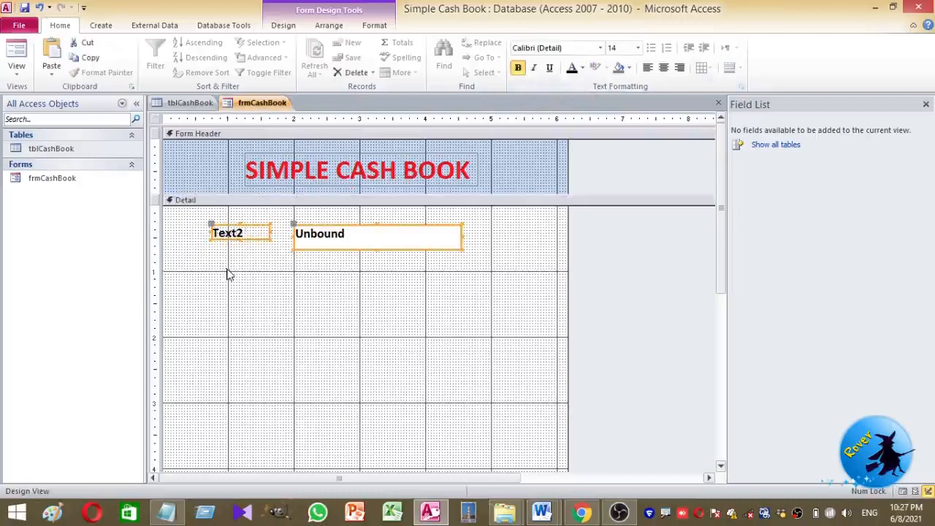
key(ctrl+c)
key(ctrl+v)
key(ctrl+v)
key(ctrl+v)
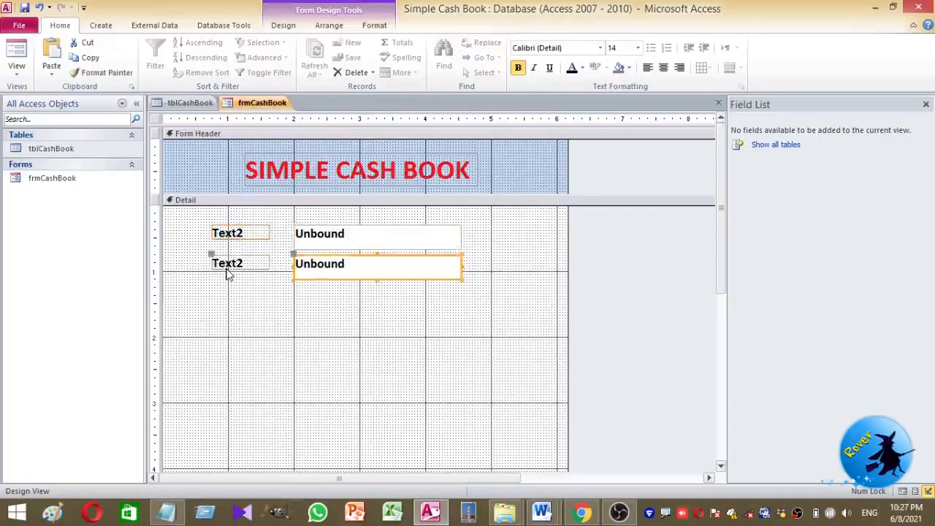
key(ctrl+v)
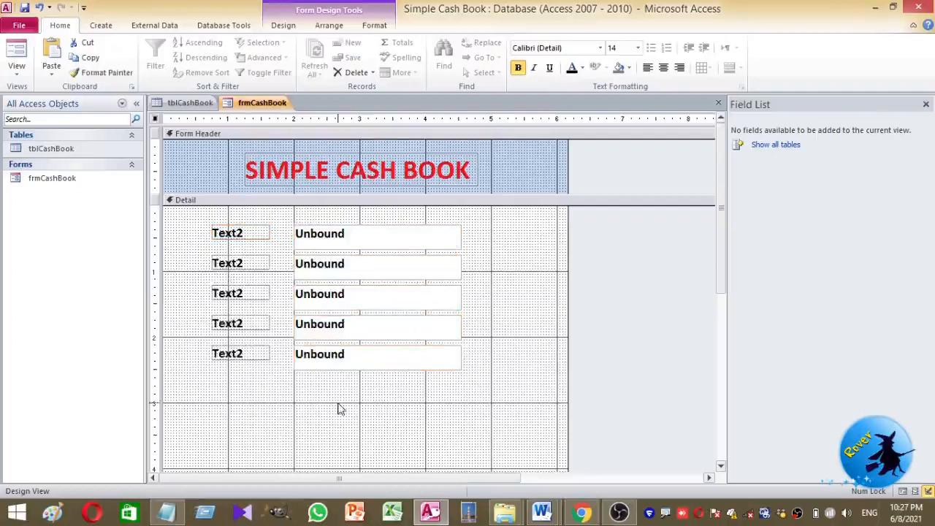
click(338, 405)
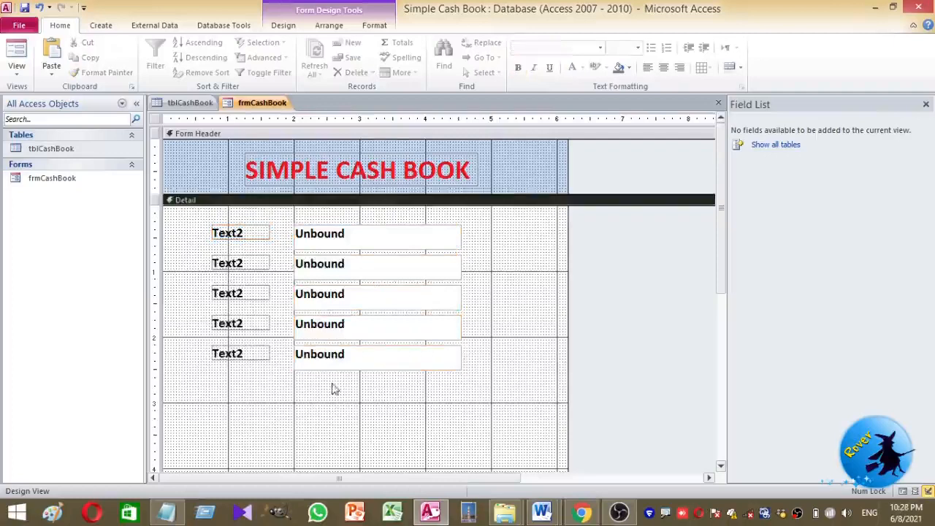
Step: Set the form's Record Source property to tblCashBook
right_click(376, 381)
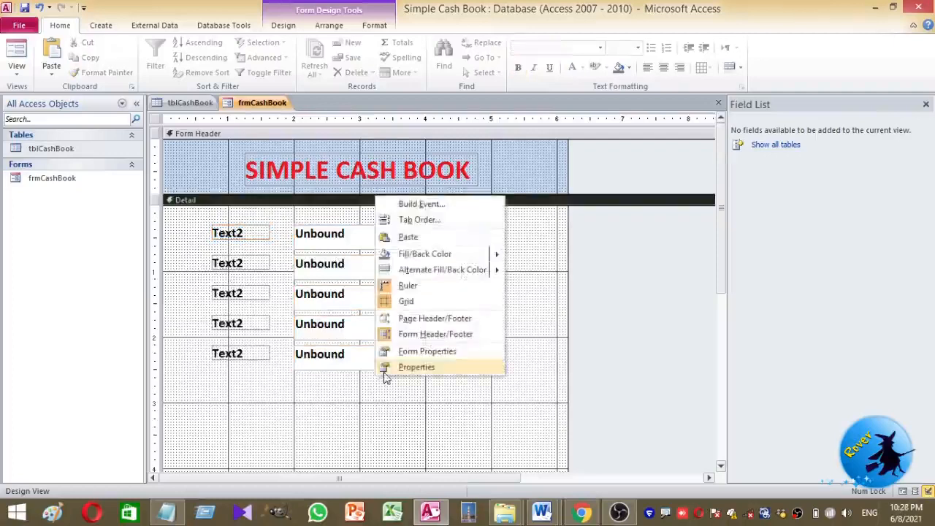
click(384, 368)
click(345, 232)
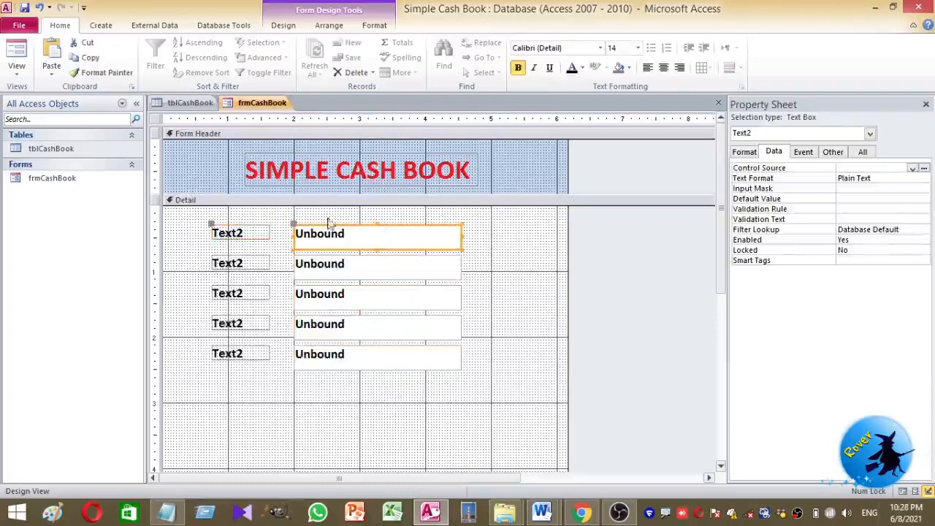
click(156, 119)
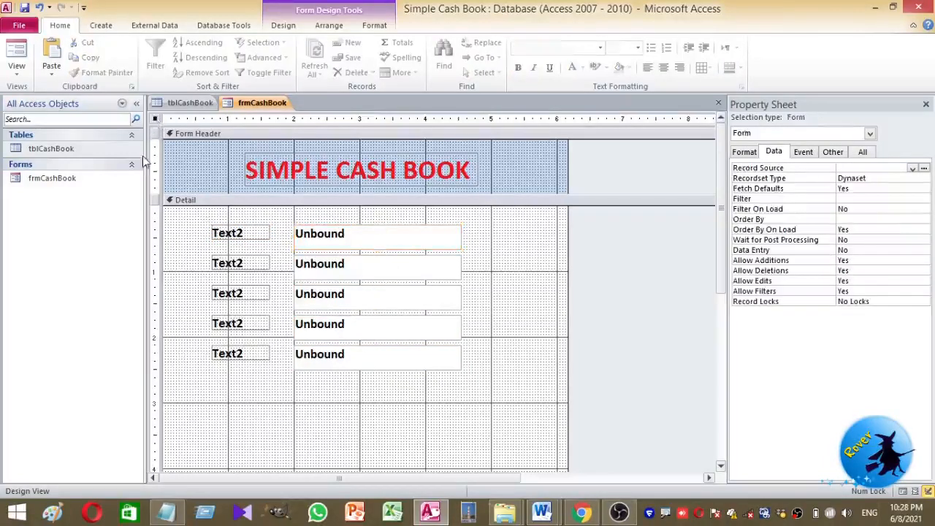
click(912, 169)
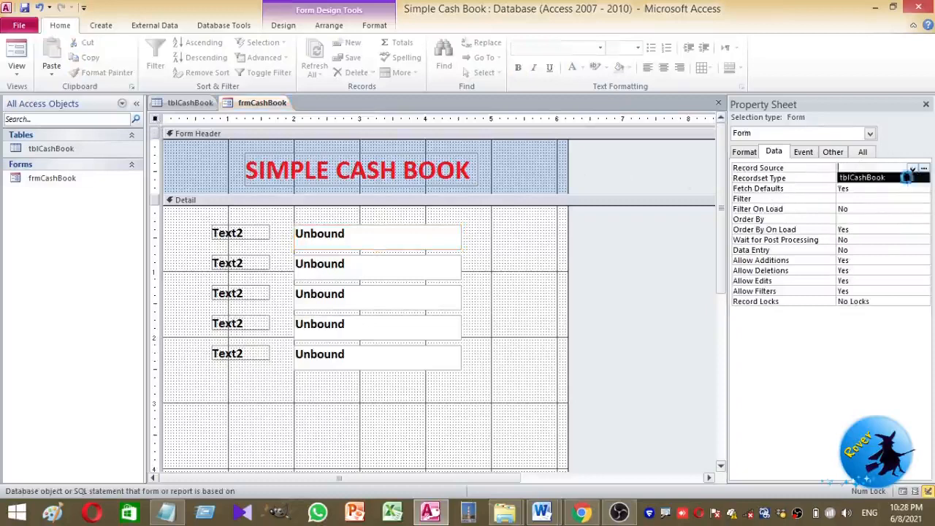
click(872, 178)
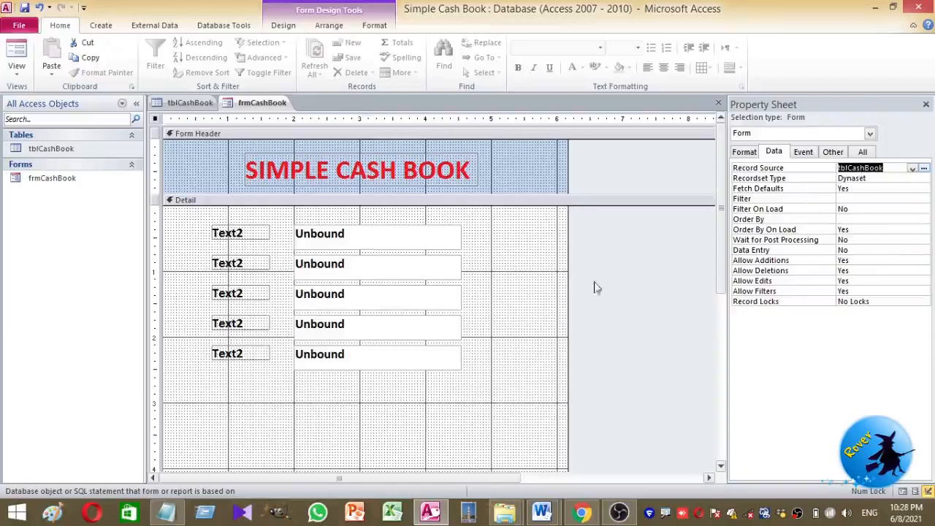
Step: Change the captions of the first and second labels to Source No and Date
click(201, 261)
click(245, 233)
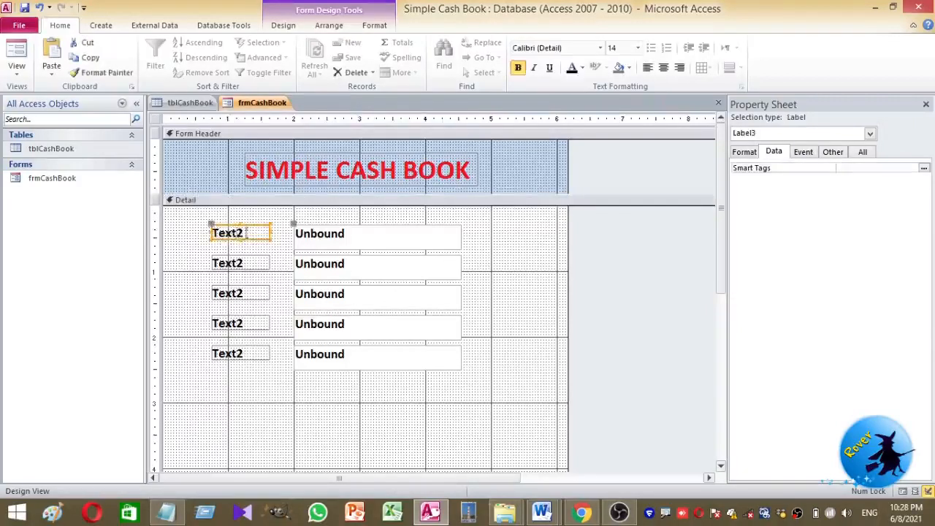
drag(245, 233, 187, 233)
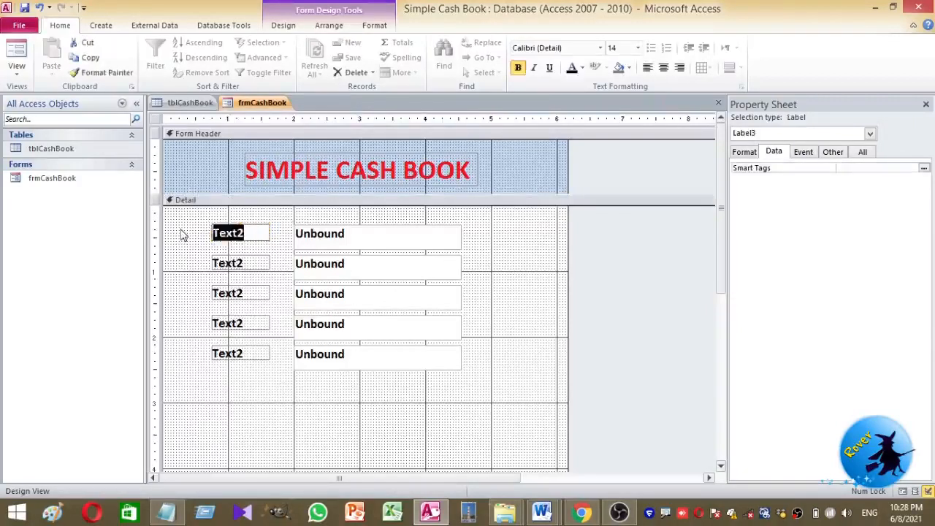
text(Source No)
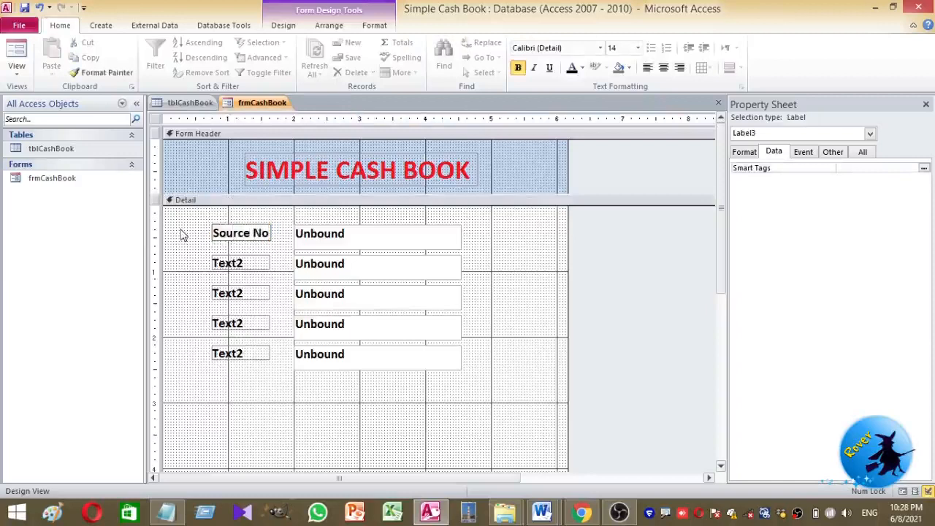
click(247, 263)
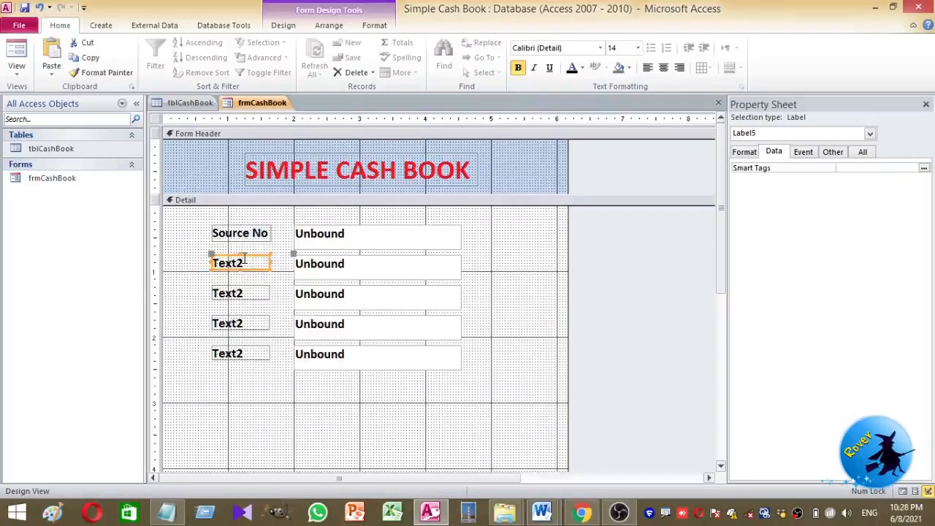
drag(247, 263, 211, 265)
text(Date)
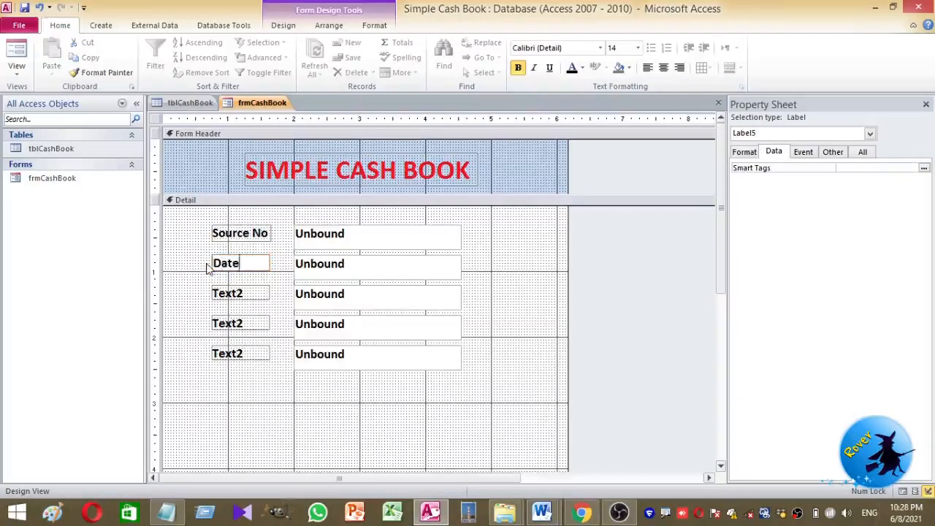
Step: Change the captions of the third and fourth labels to Descrption and Cash In
click(259, 296)
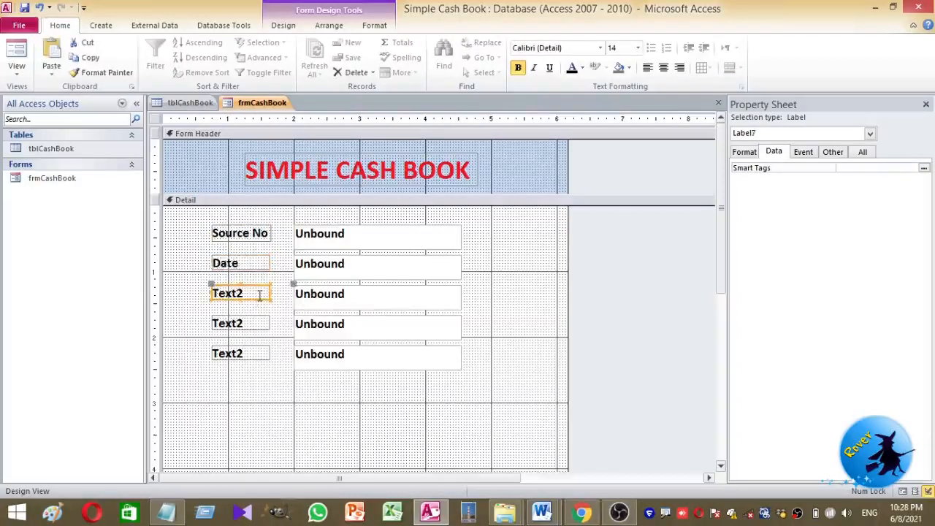
drag(256, 290, 194, 296)
text(S)
key(BackSpace)
text(DEs)
key(BackSpace)
text(escr)
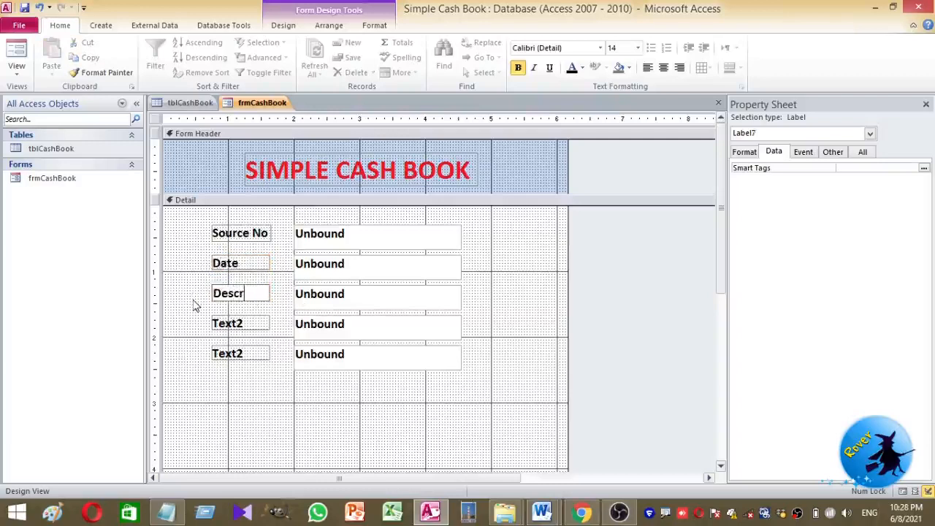
text(ption)
click(241, 324)
drag(244, 323, 196, 330)
text(Cash In)
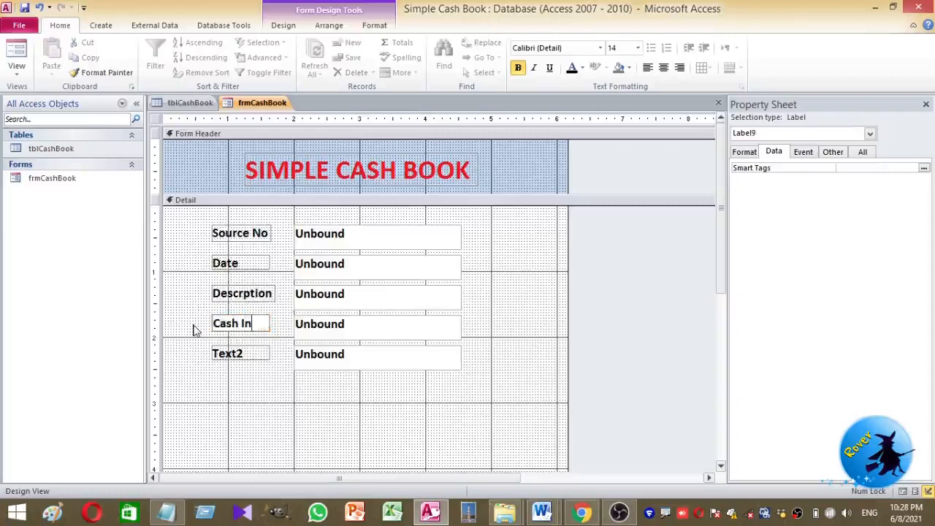
Step: Change the caption of the fifth label in the Detail section to Cash Out
click(219, 352)
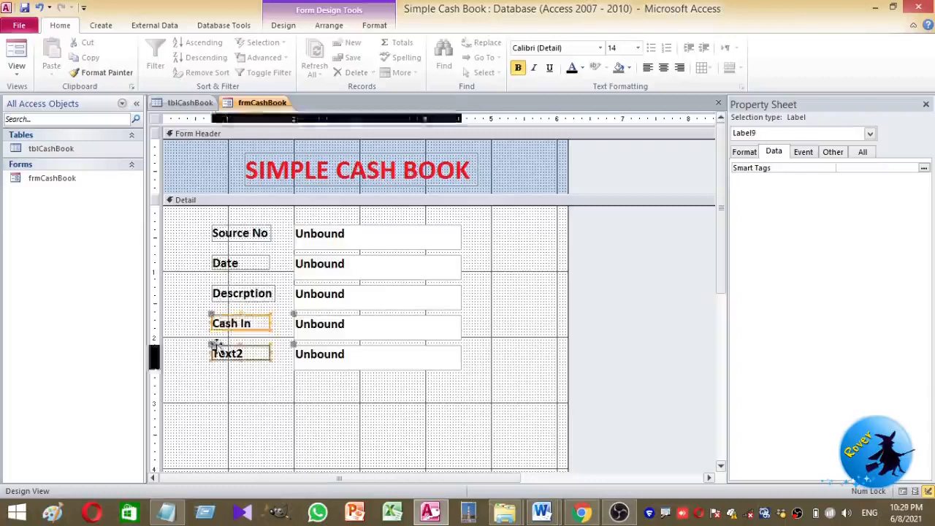
click(246, 353)
key(shift+Home)
text(Ca)
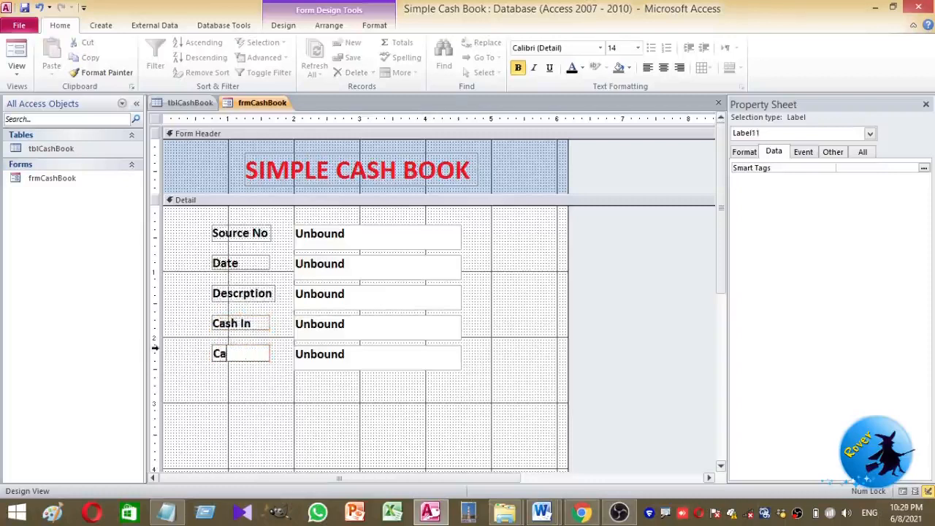
text(sh Out)
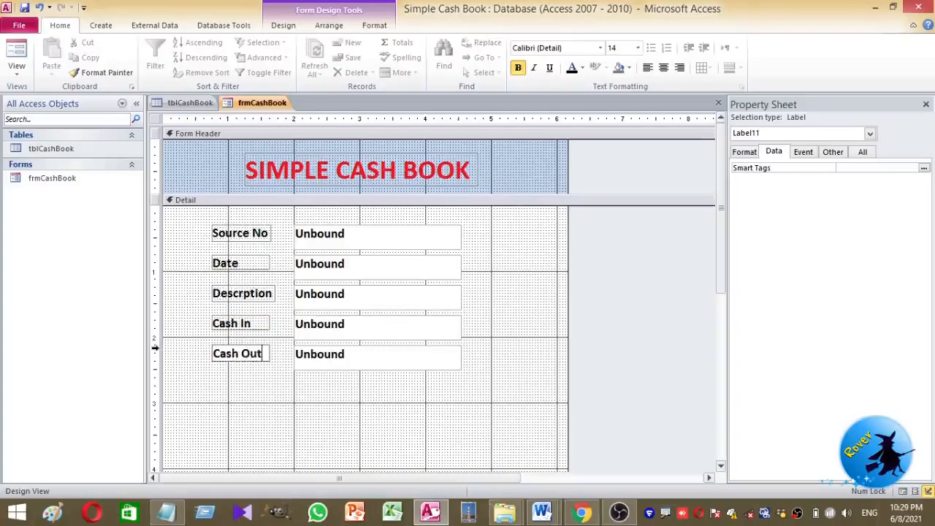
click(235, 458)
Step: Bind the Source No text box to the SourcNo field and the Date text box to TrDate
click(387, 238)
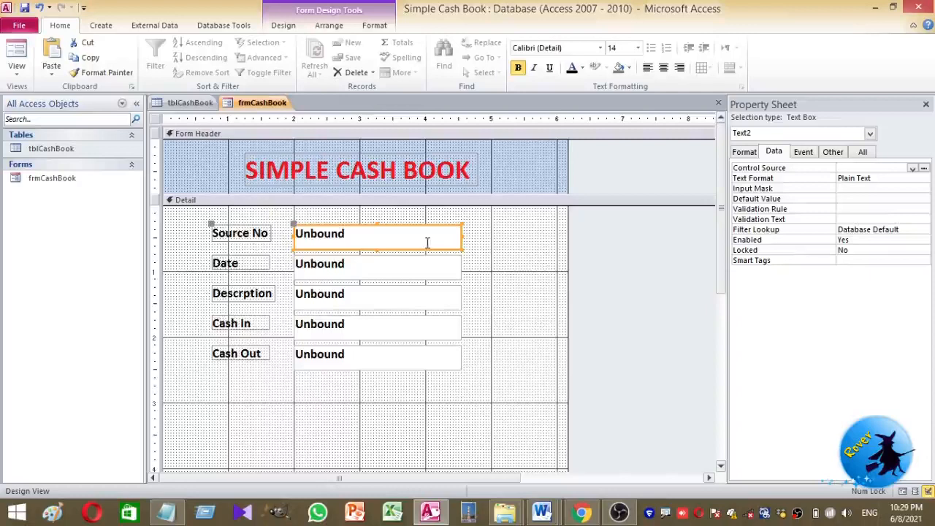
click(913, 169)
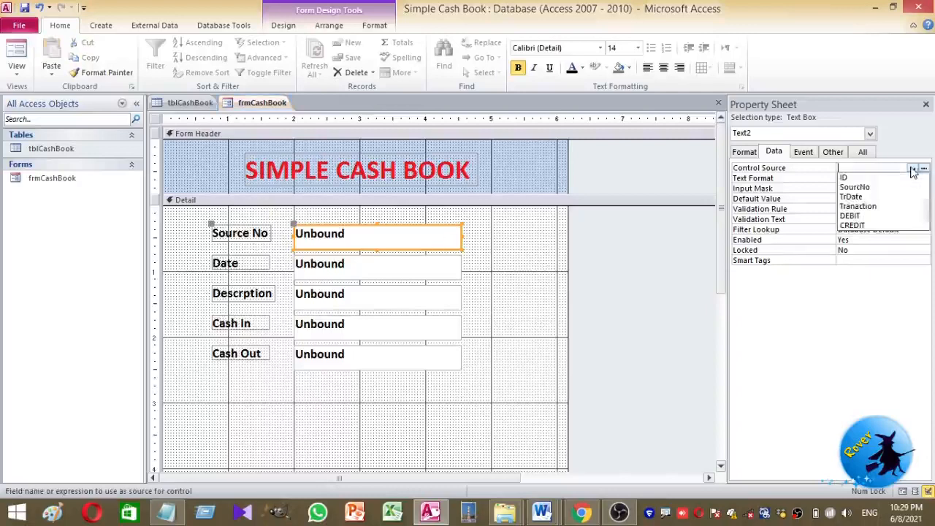
click(867, 189)
click(334, 268)
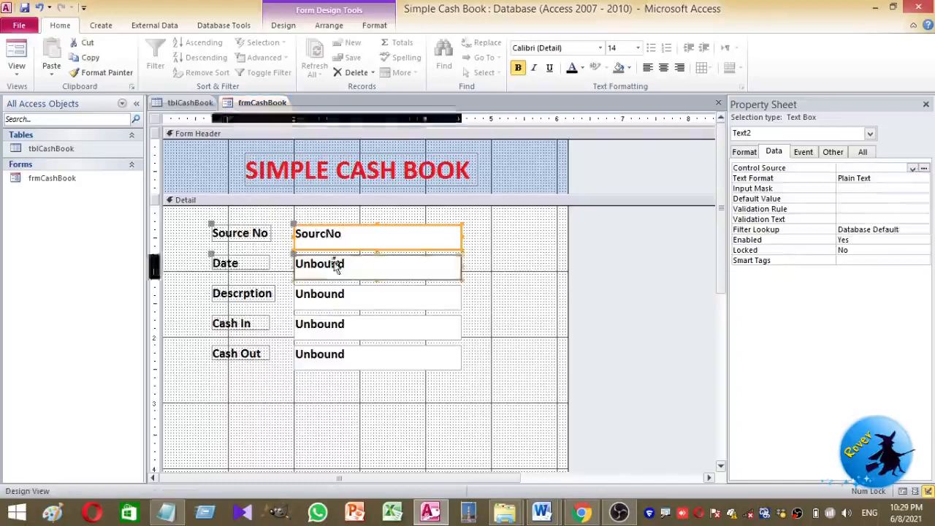
click(913, 169)
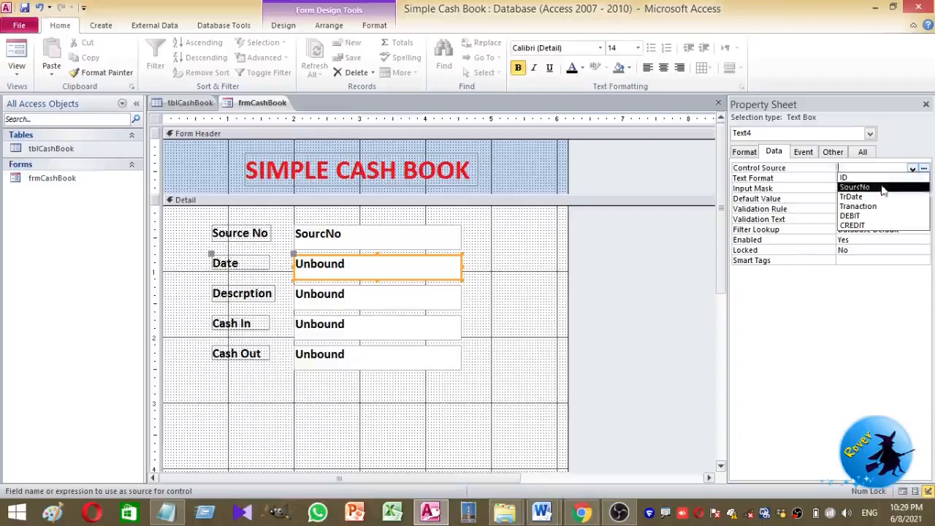
click(855, 196)
Step: Bind the Descrption text box to the Tranaction field and the Cash In text box to DEBIT
click(353, 295)
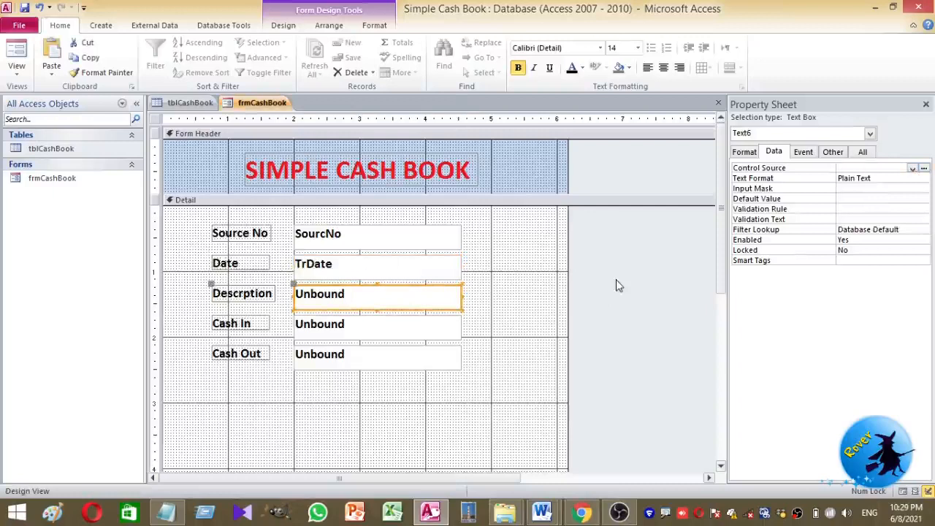
click(913, 168)
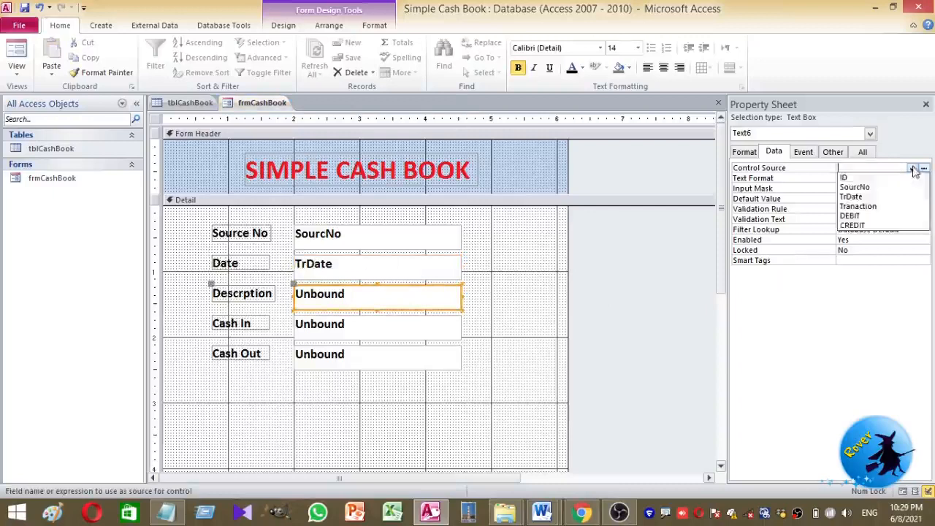
click(881, 208)
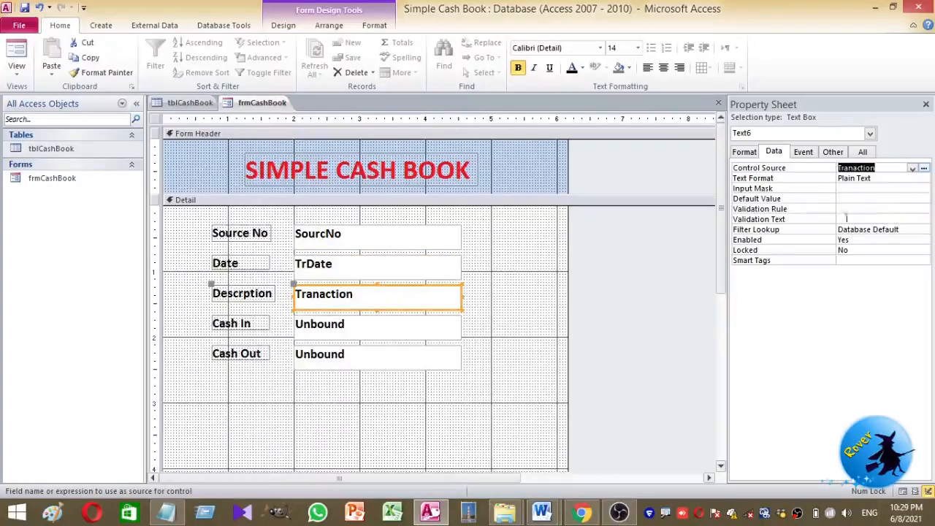
click(349, 331)
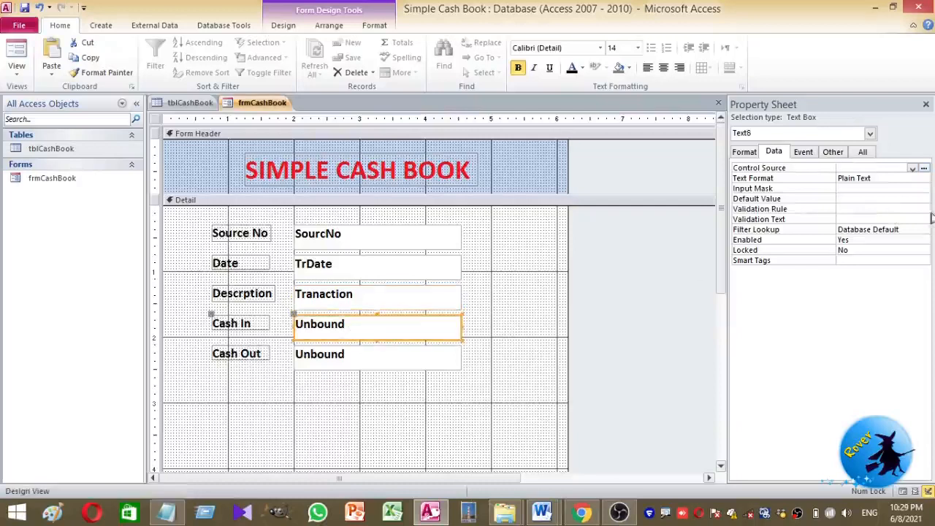
click(912, 168)
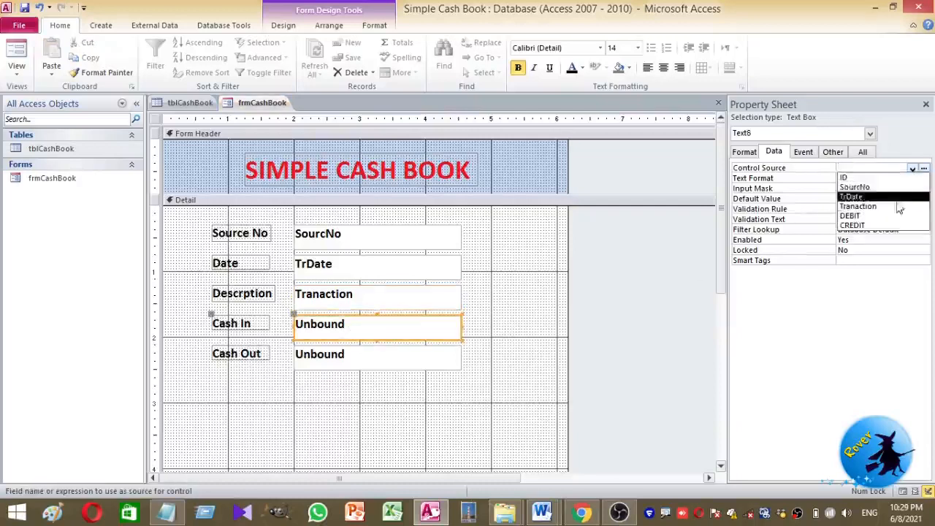
click(882, 219)
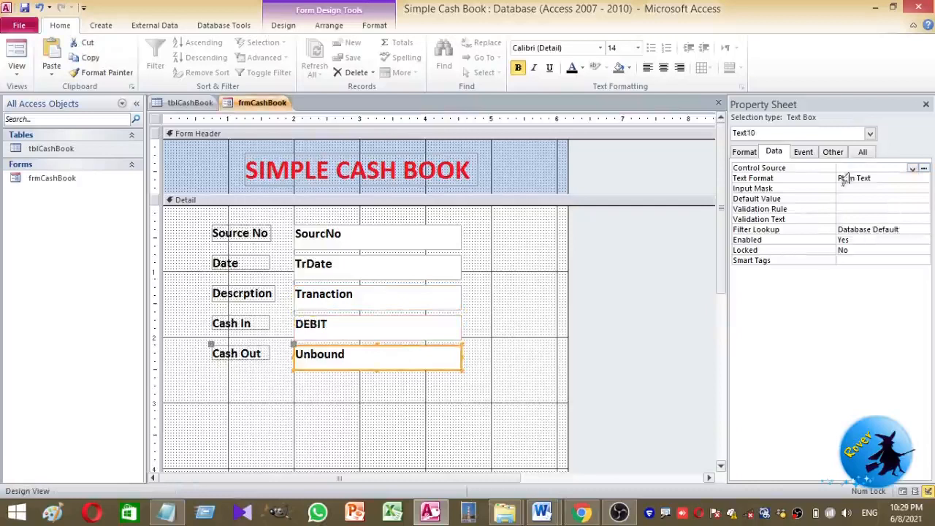
Step: Set the Control Source of the Cash Out text box to the CREDIT field
click(913, 169)
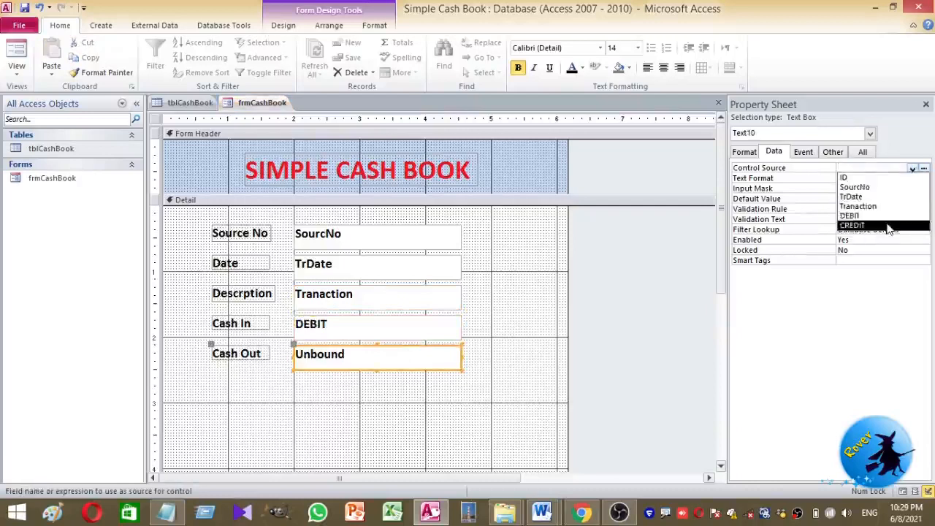
click(853, 225)
click(431, 393)
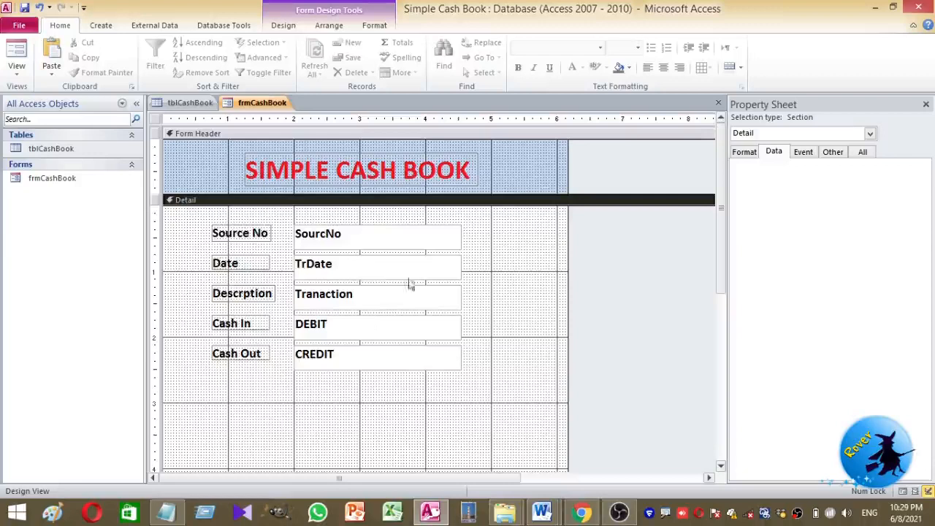
Step: Add a command button beside the text boxes that performs the Add New Record operation and shows the text ADD
click(282, 27)
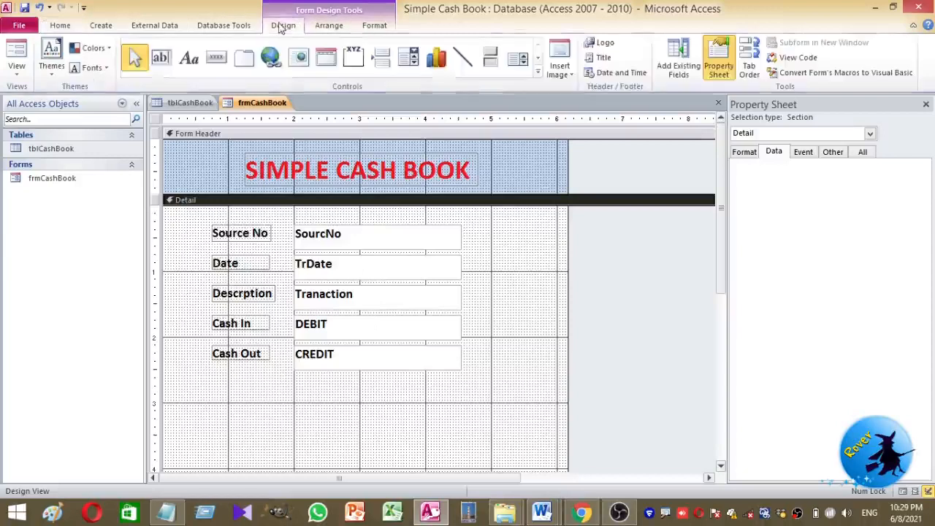
click(216, 57)
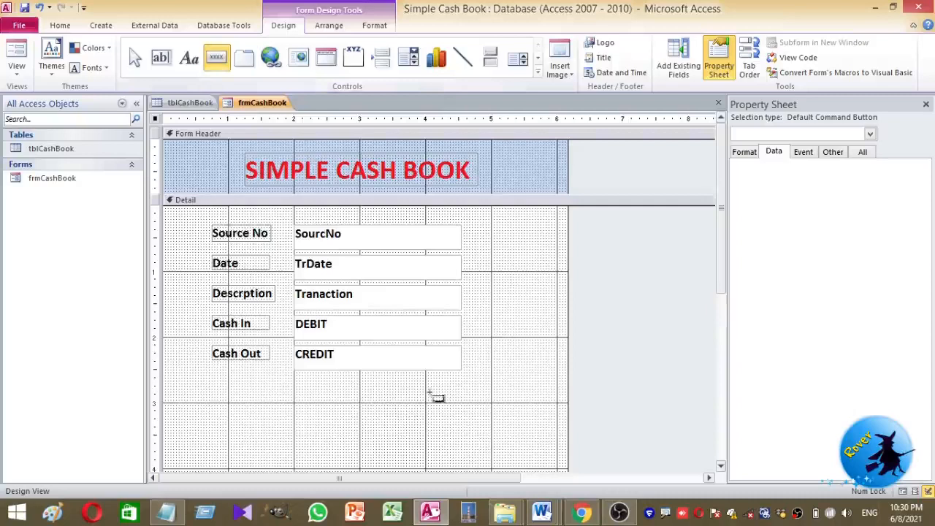
drag(488, 261, 549, 298)
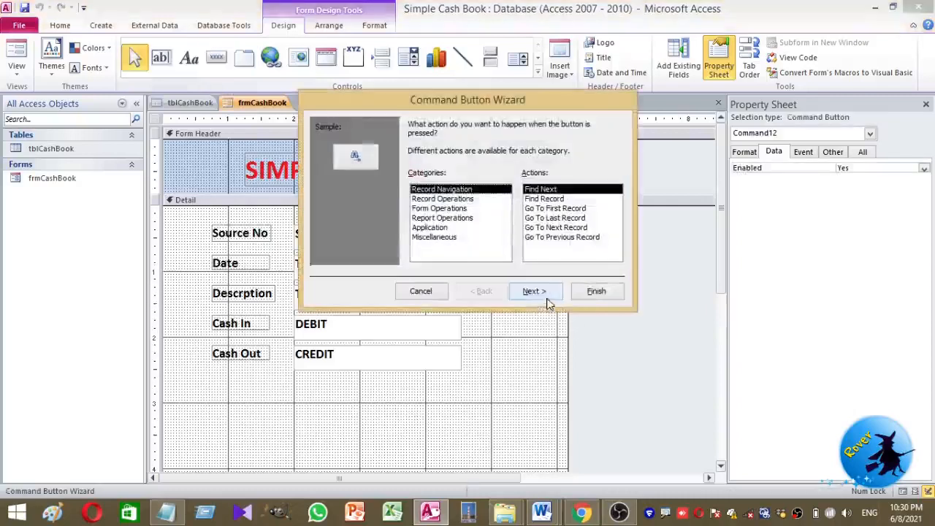
click(426, 209)
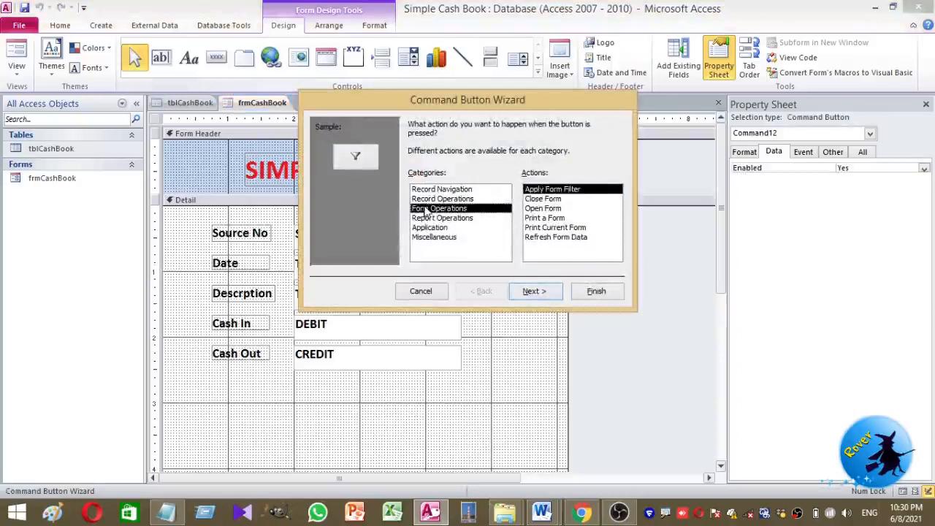
click(462, 198)
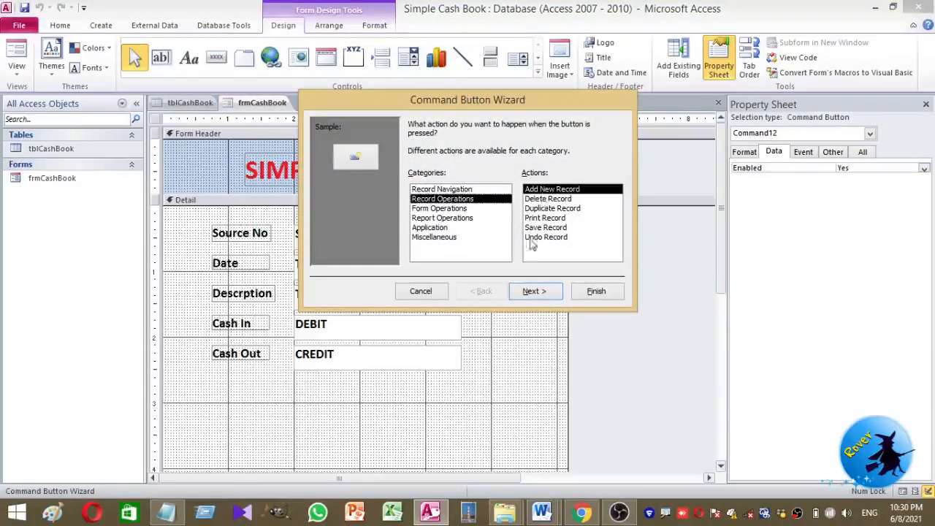
click(534, 291)
click(413, 179)
text(ADD)
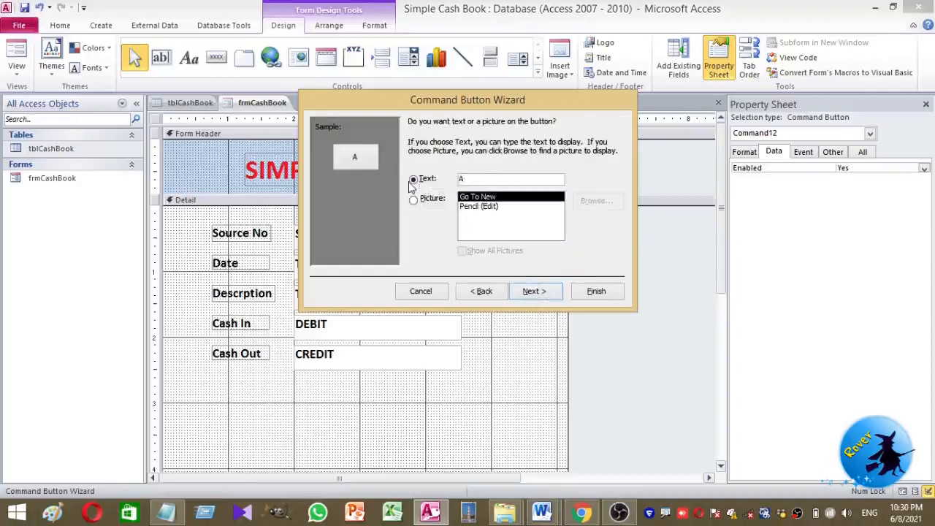
click(533, 292)
click(586, 293)
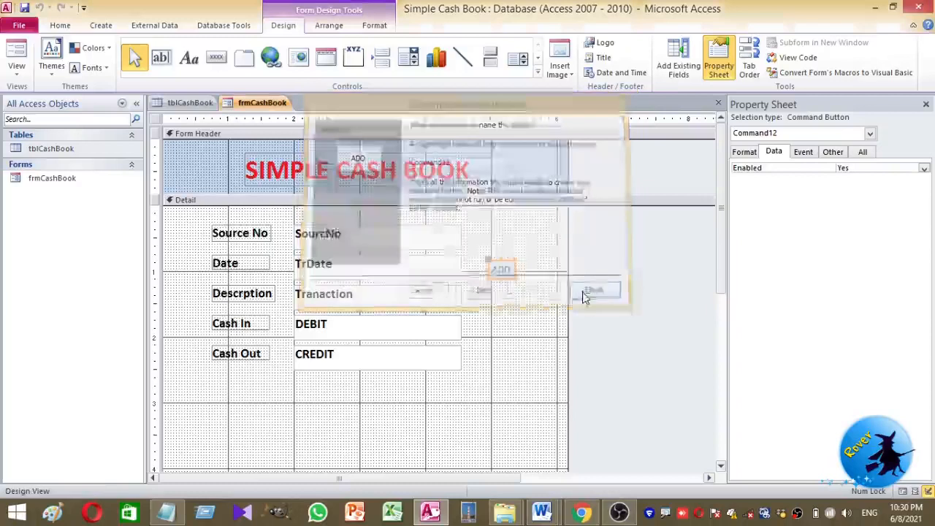
Step: Enlarge the ADD button to about 1 by 0.5 inch and format its caption as 15-point bold black text
drag(515, 280, 555, 294)
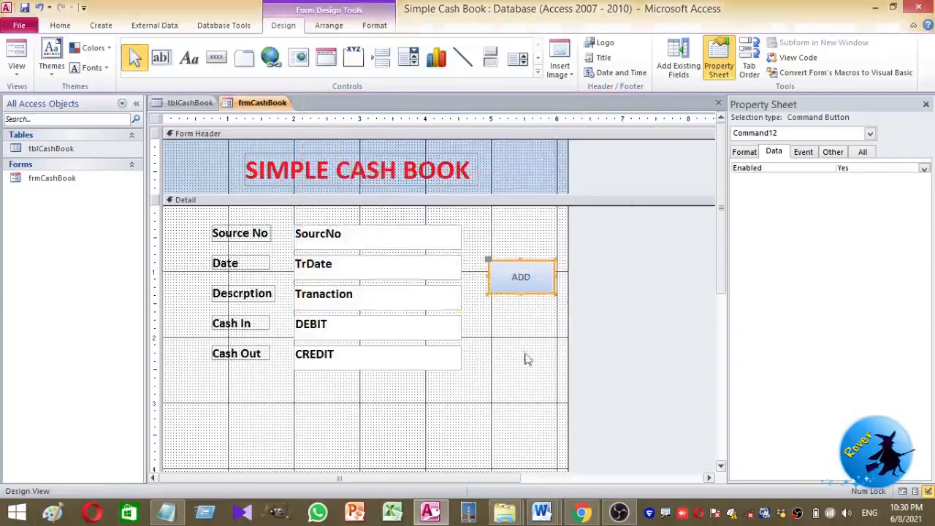
double_click(526, 276)
click(60, 25)
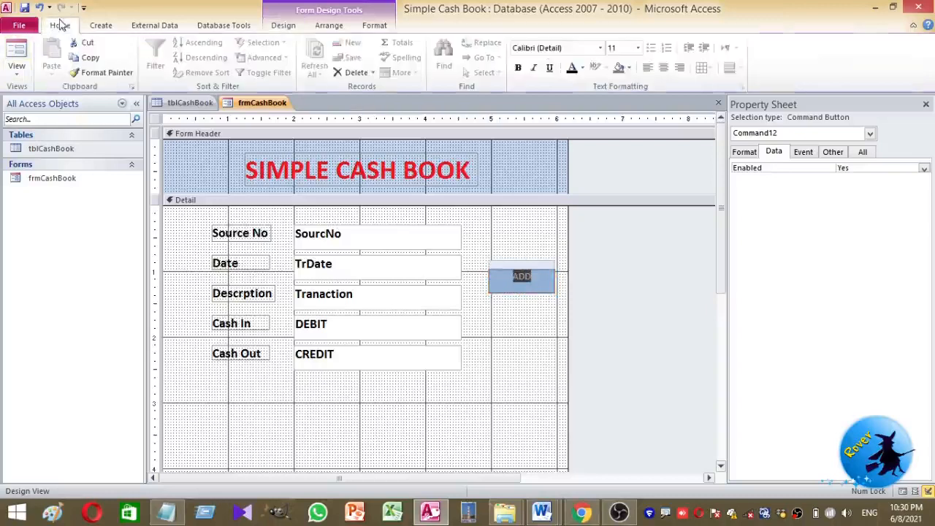
click(615, 46)
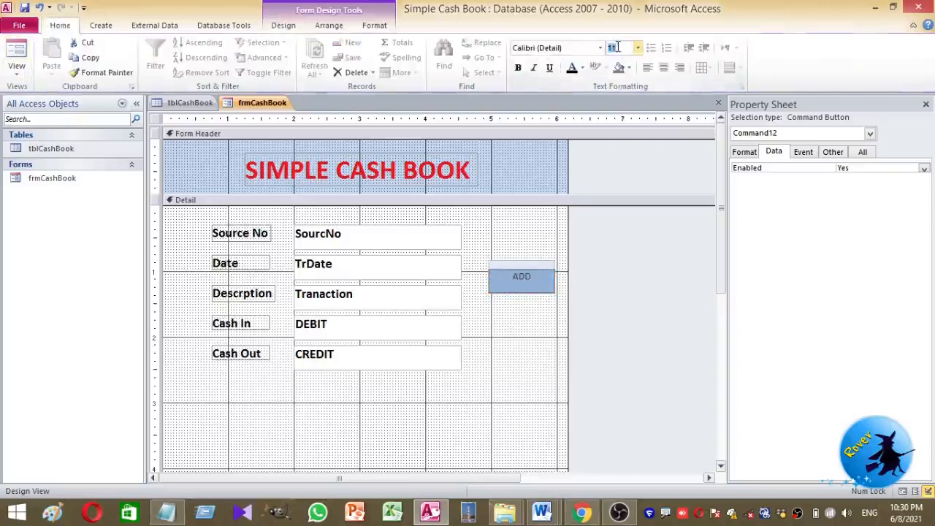
text(15)
click(526, 356)
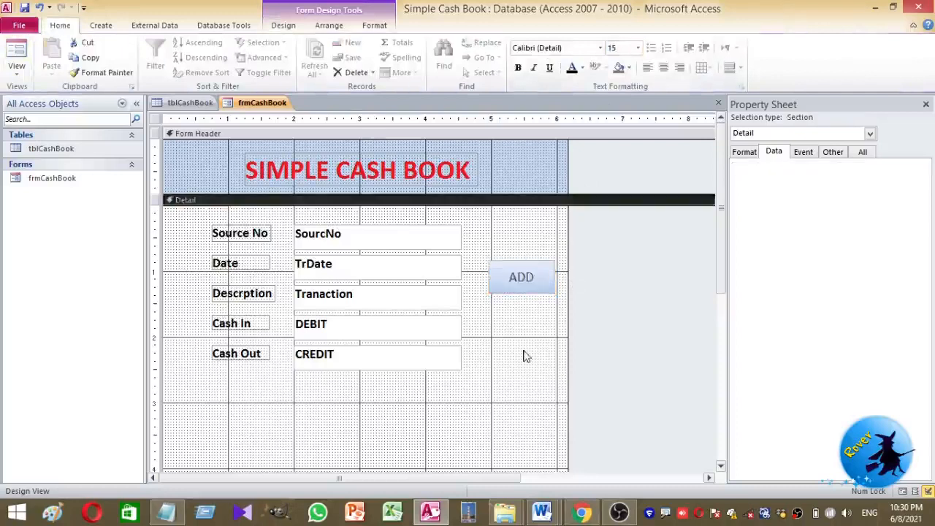
click(519, 274)
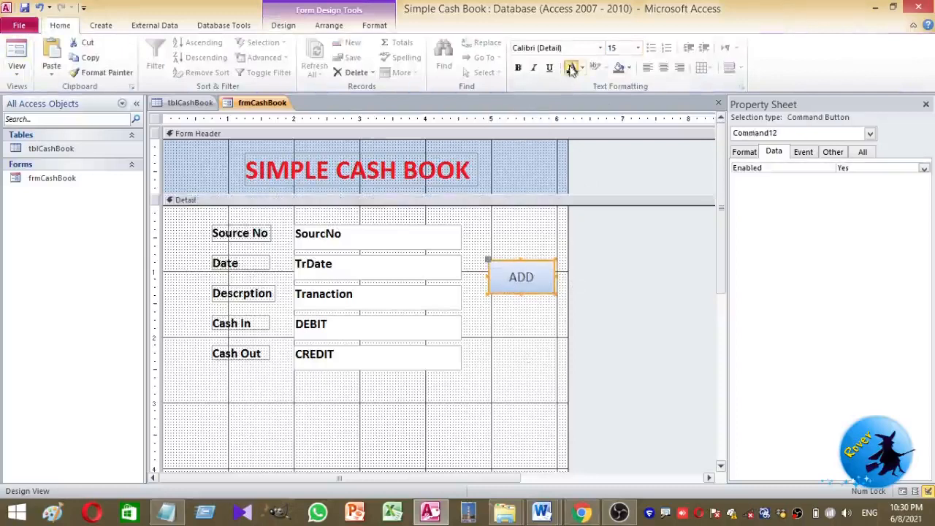
click(522, 328)
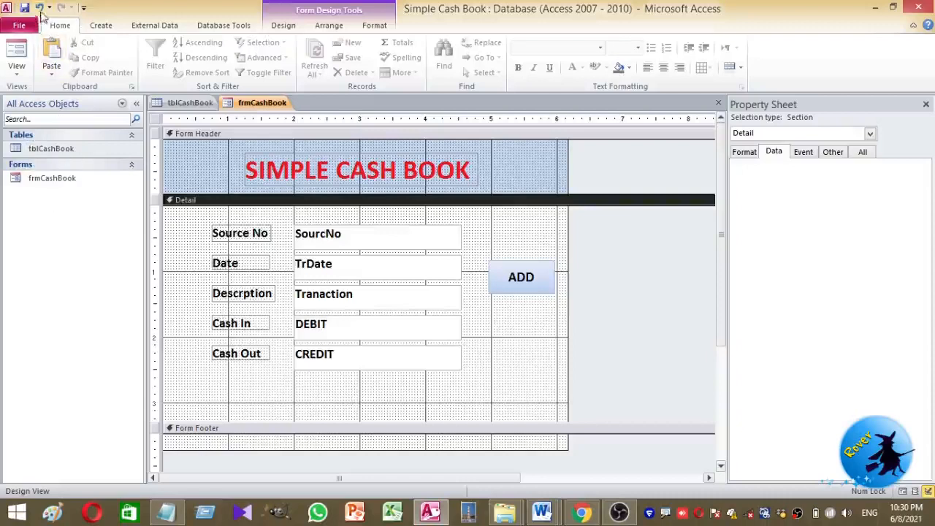
Step: Create a new query in Design View based on tblCashBook and enlarge its field list to show all fields
click(75, 151)
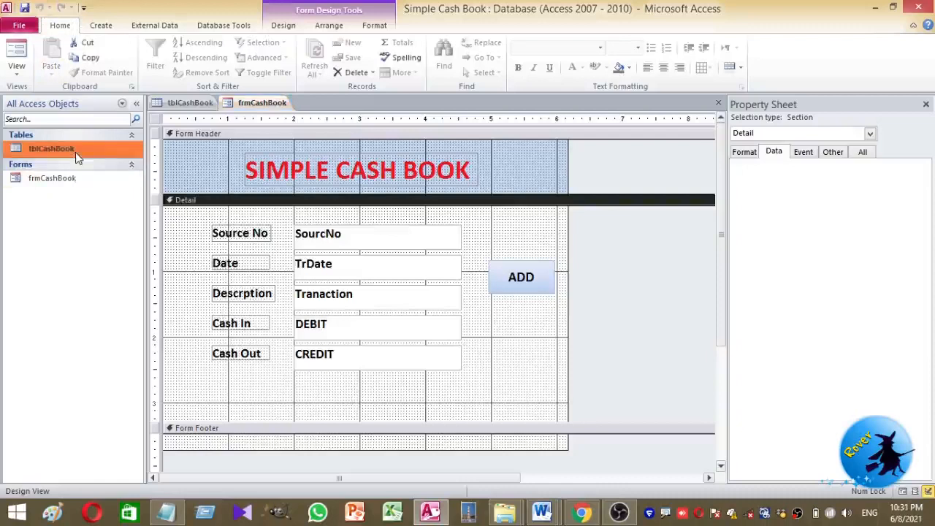
click(109, 27)
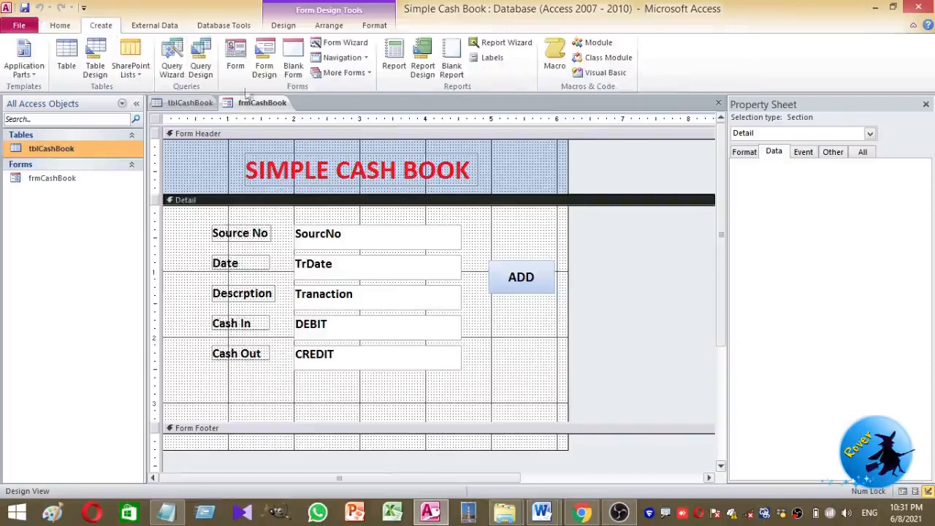
click(192, 73)
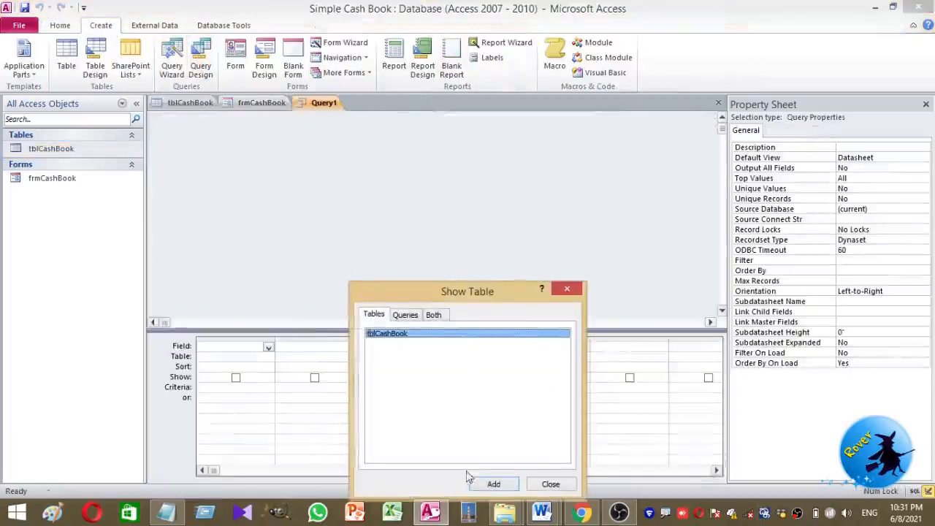
click(494, 483)
click(535, 488)
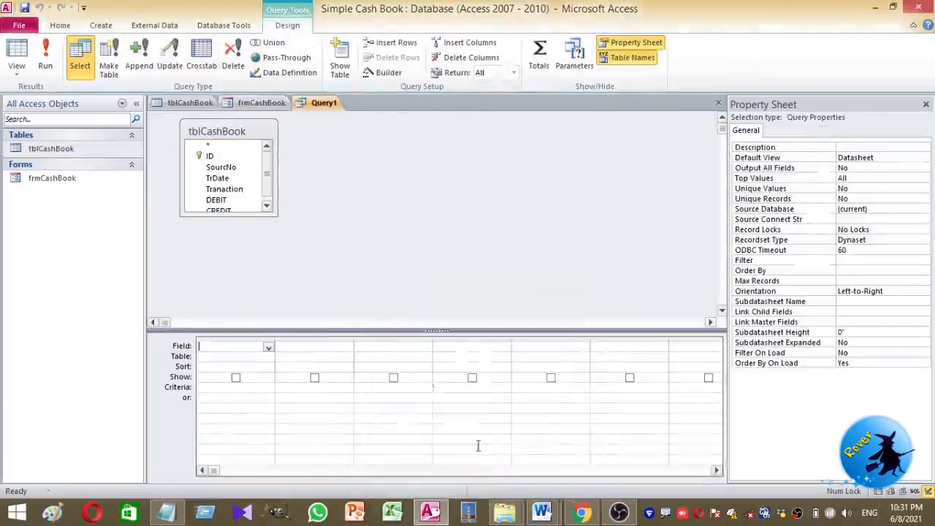
drag(276, 215, 383, 301)
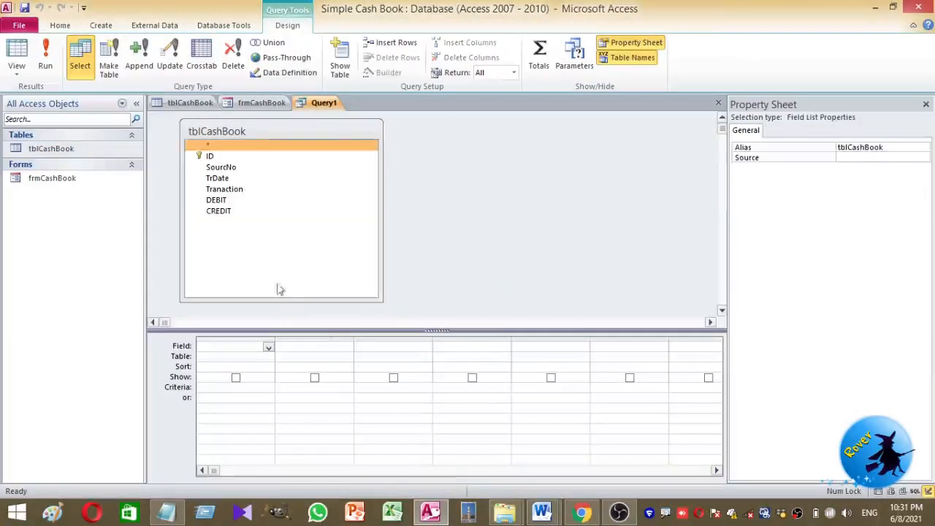
Step: Add the ID, SourcNo, TrDate, Tranaction, DEBIT and CREDIT fields of tblCashBook to the query grid
double_click(246, 157)
click(249, 168)
double_click(248, 171)
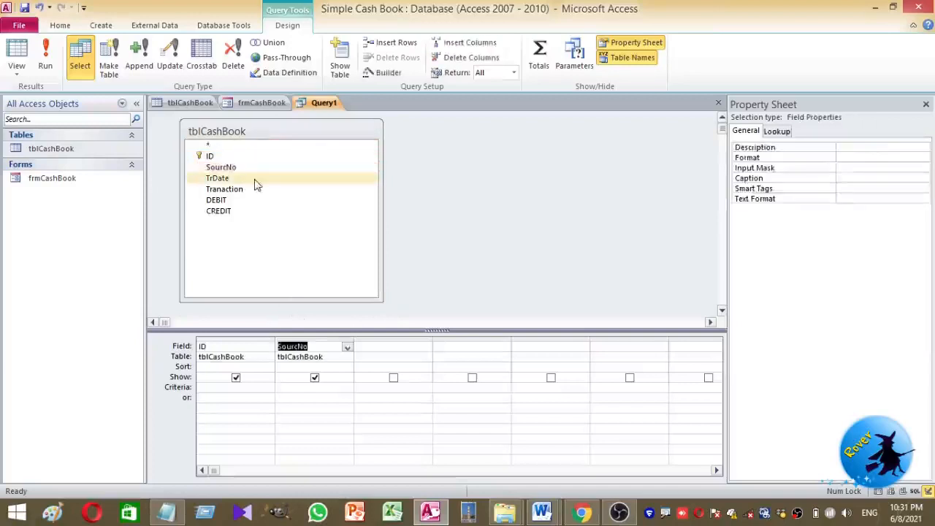
double_click(255, 180)
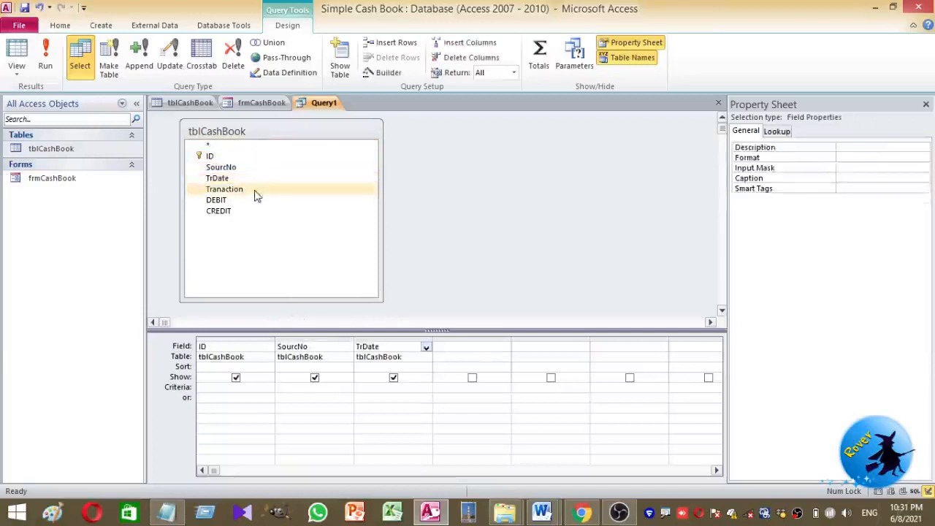
double_click(255, 192)
click(257, 201)
double_click(257, 202)
click(256, 209)
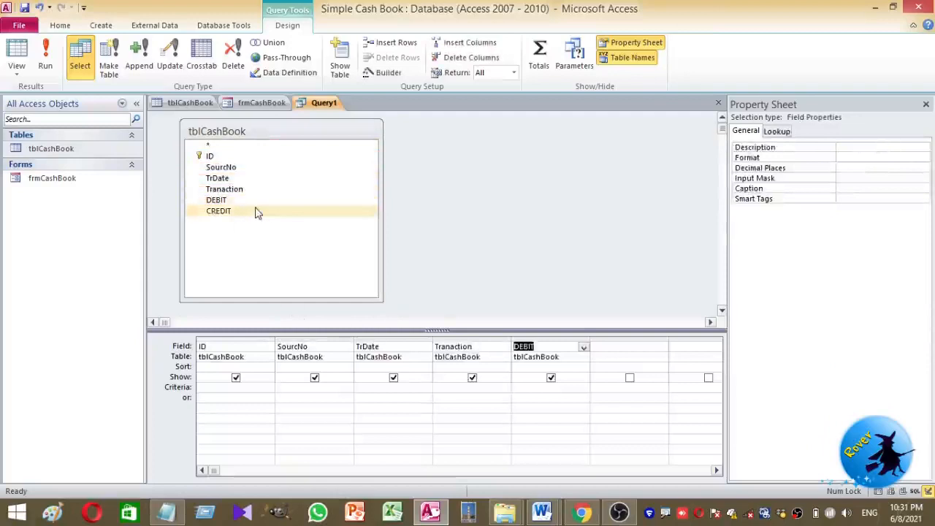
double_click(257, 210)
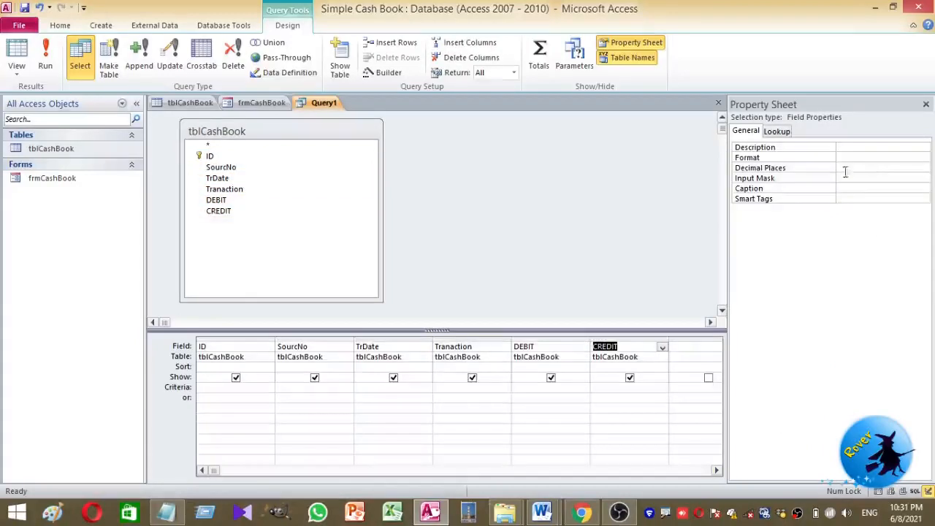
Step: Begin a calculated field in the first empty query column with "Balance:(select Sum(DEBIT-CREDIT) from tblCashBook AS Alias_Cash"
drag(729, 217, 838, 217)
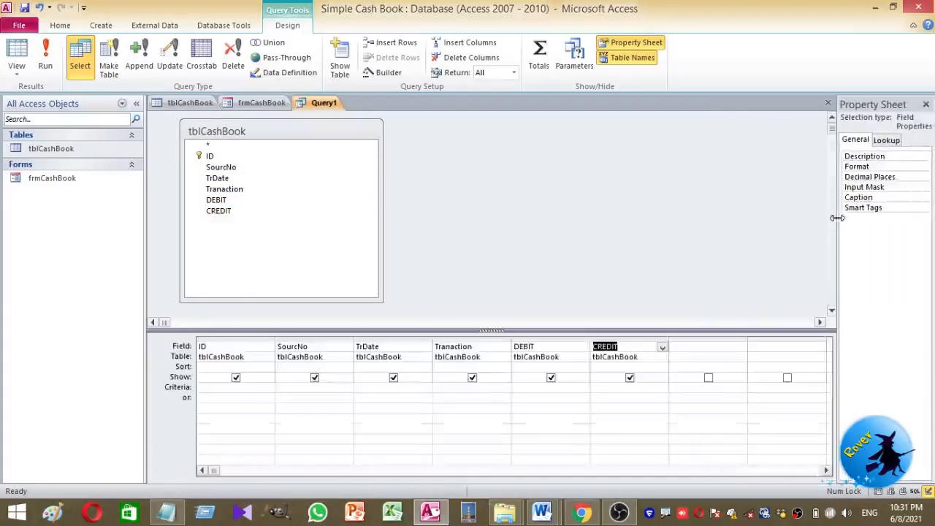
click(705, 348)
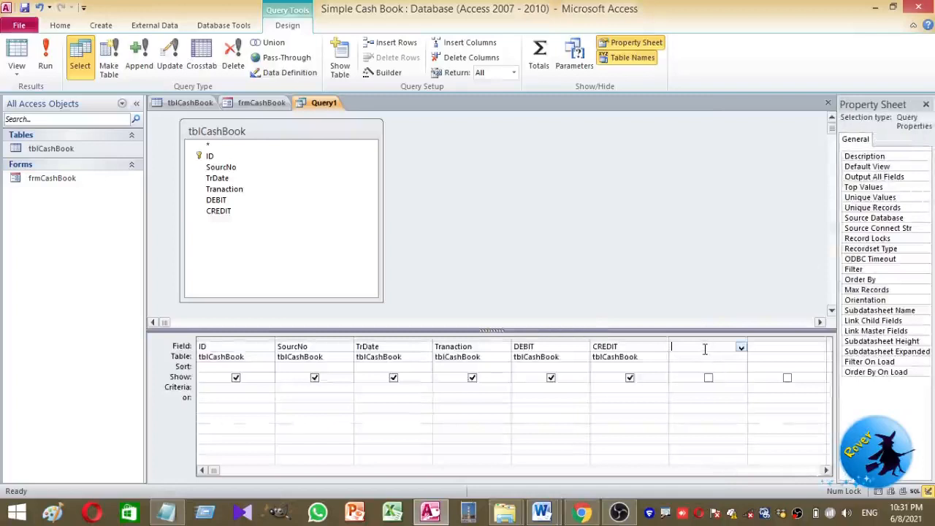
right_click(708, 348)
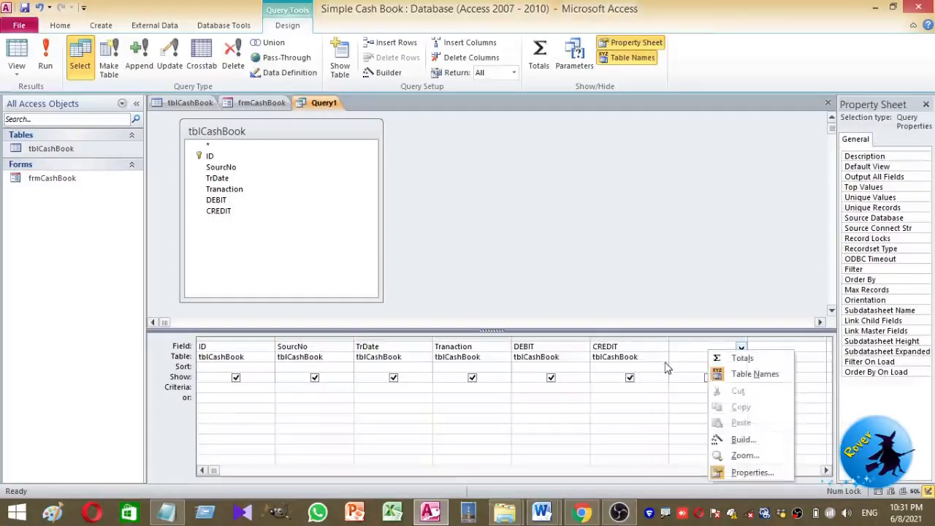
click(743, 456)
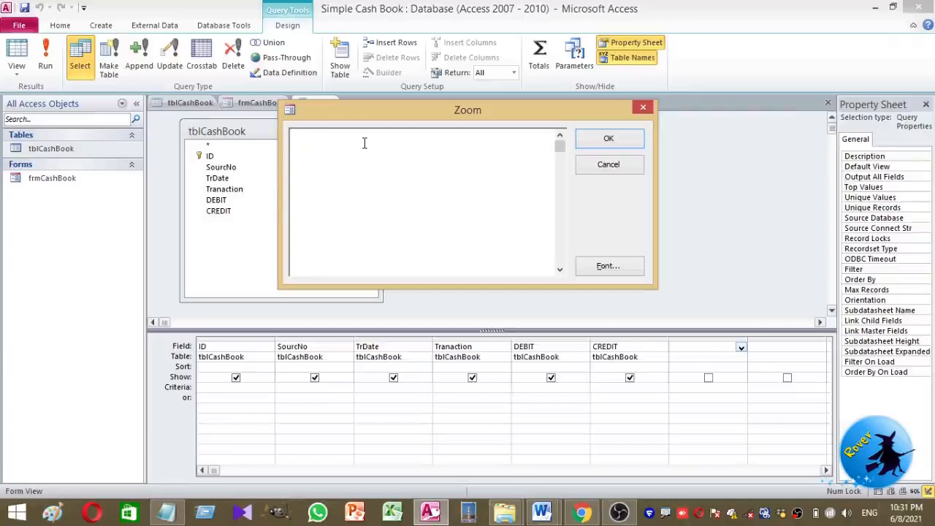
text(Ba)
text(lance)
text(:()
text(sa)
key(BackSpace)
key(BackSpace)
text(se)
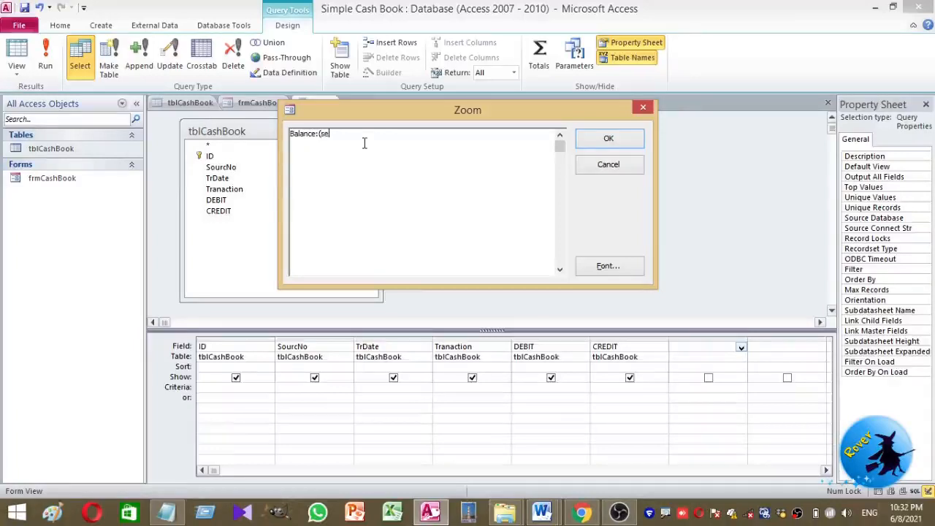
text(lect Sum(D)
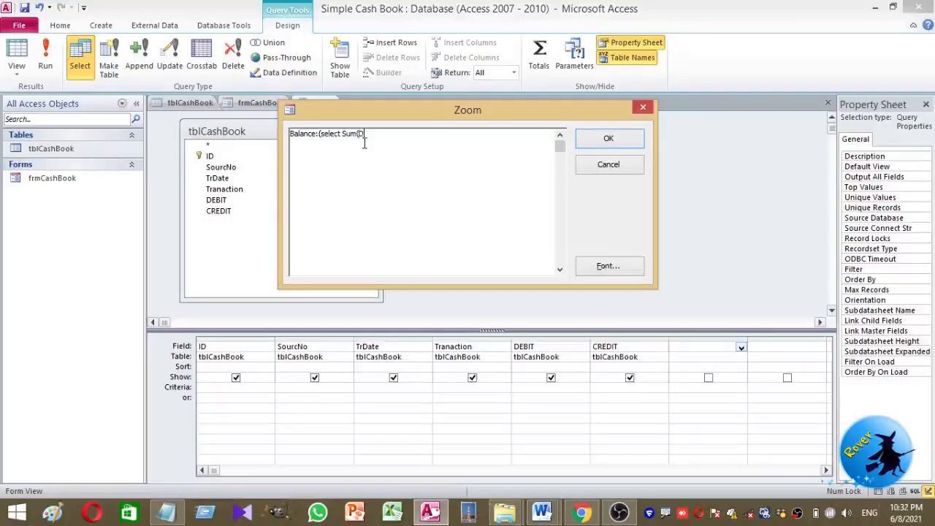
text(EBIT-CREDIT))
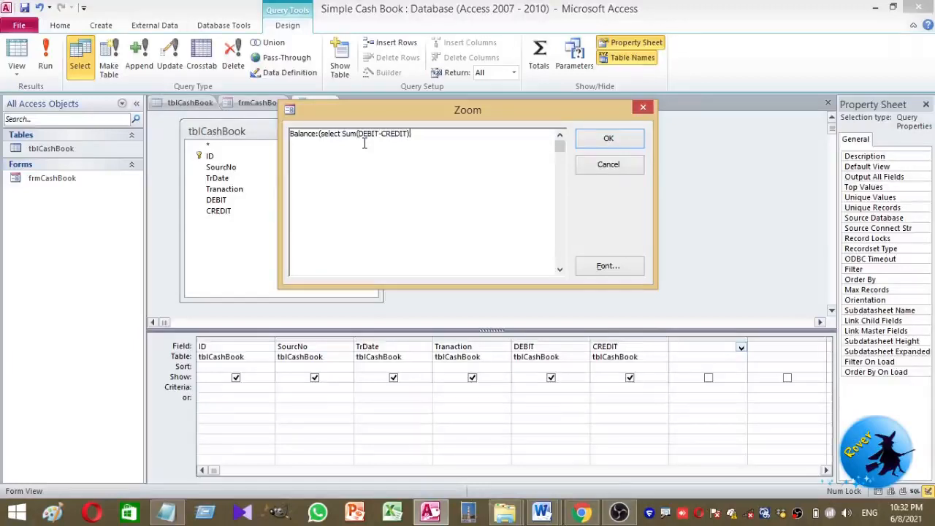
text( from)
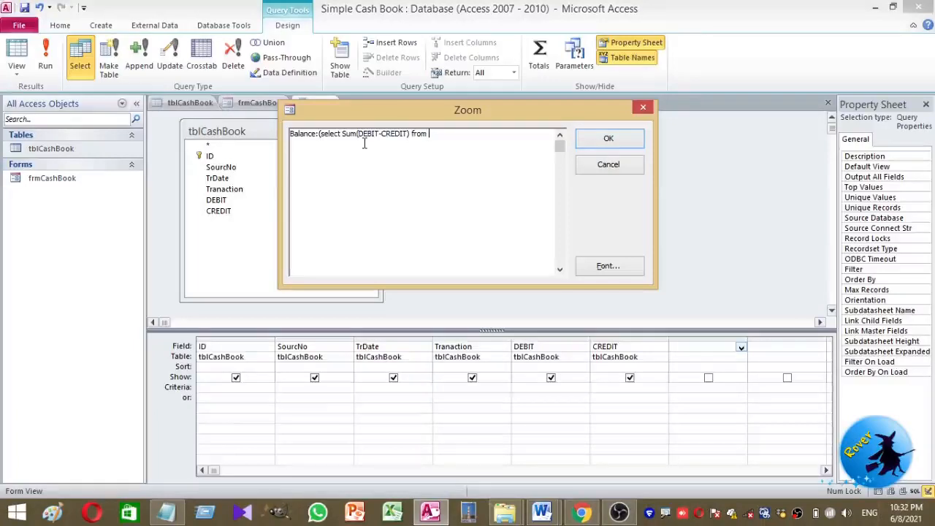
text(tblCashBook AS )
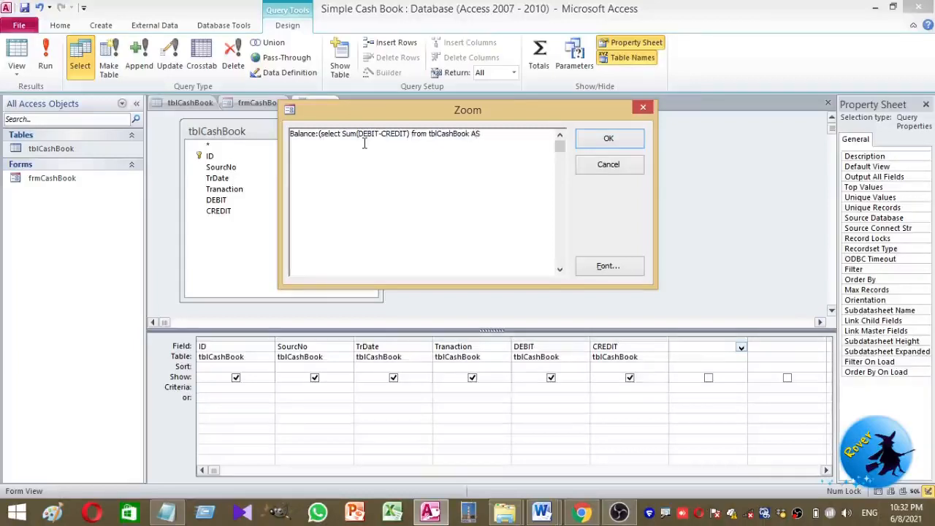
text(Alia)
text(s_Cash)
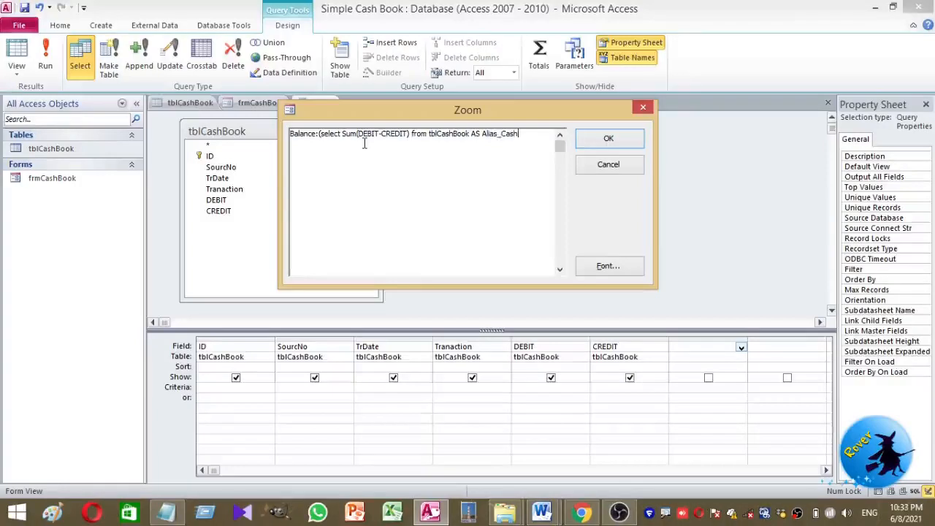
Step: Finish the Balance expression with the condition "where Alies_Cash.ID<=tblCashBook.ID)" and accept it
text(where Al)
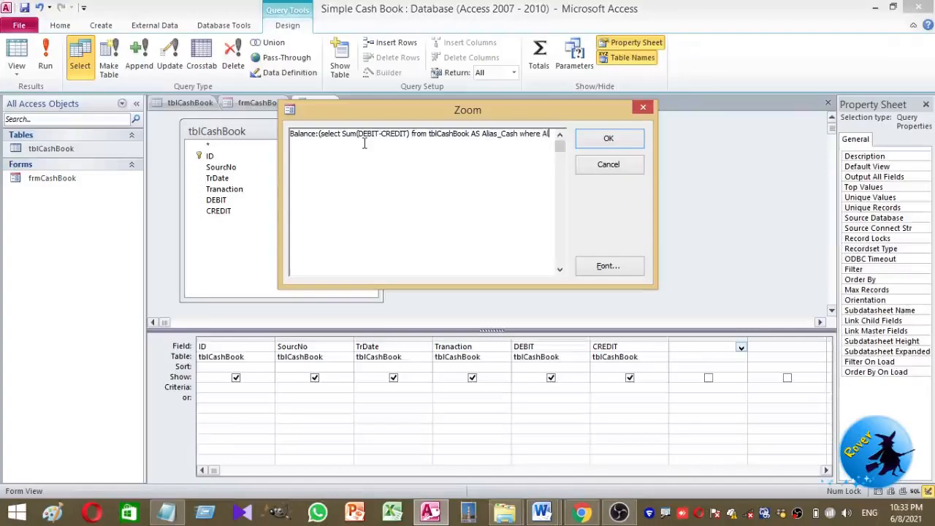
text(ies_Cash)
text(.)
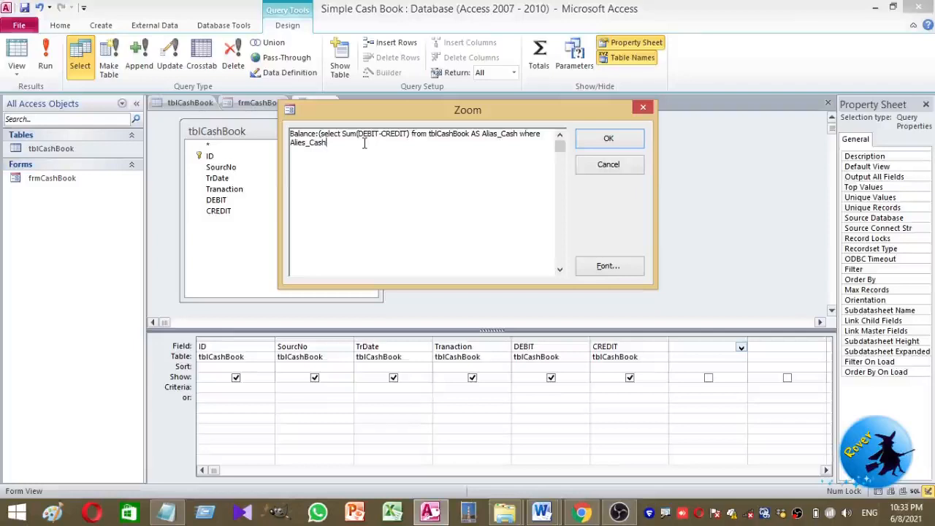
text(ID<)
text(=)
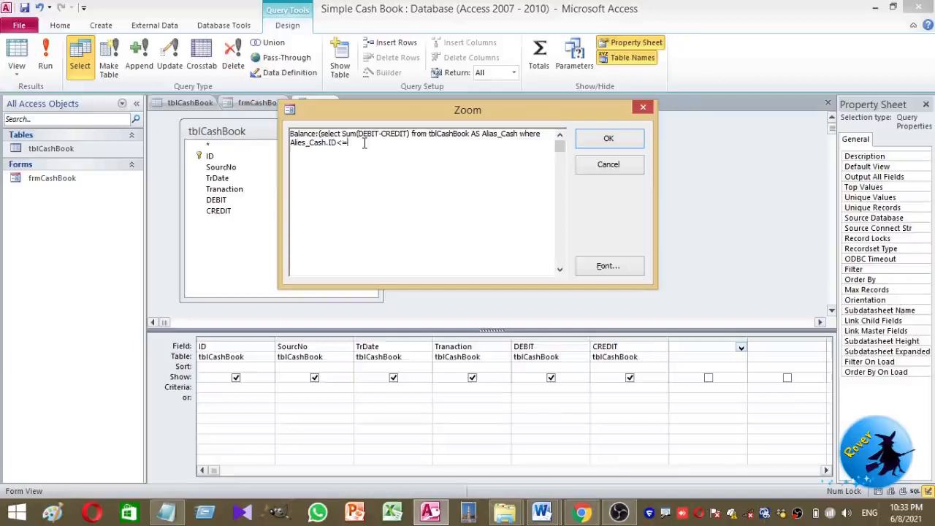
text(tblCashBook)
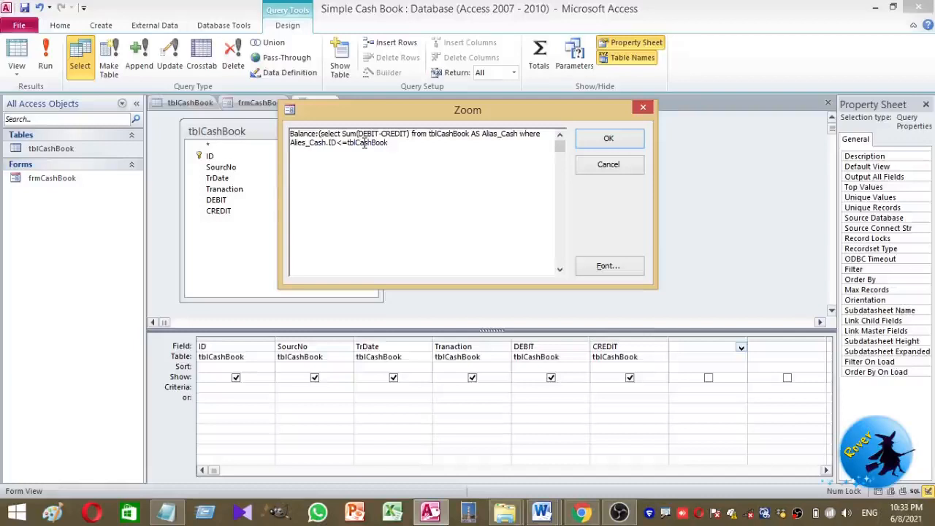
text(.ID)
click(608, 139)
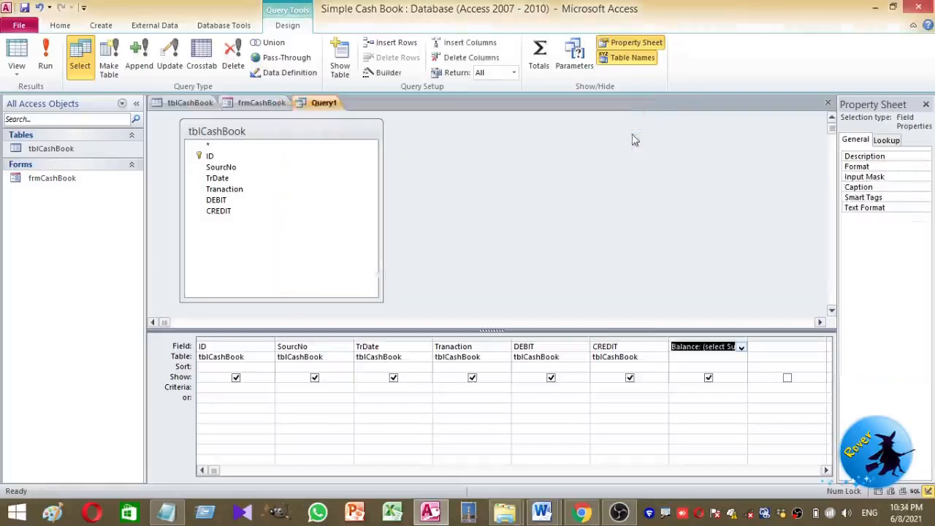
Step: Review the full Balance expression in the Zoom window
right_click(695, 350)
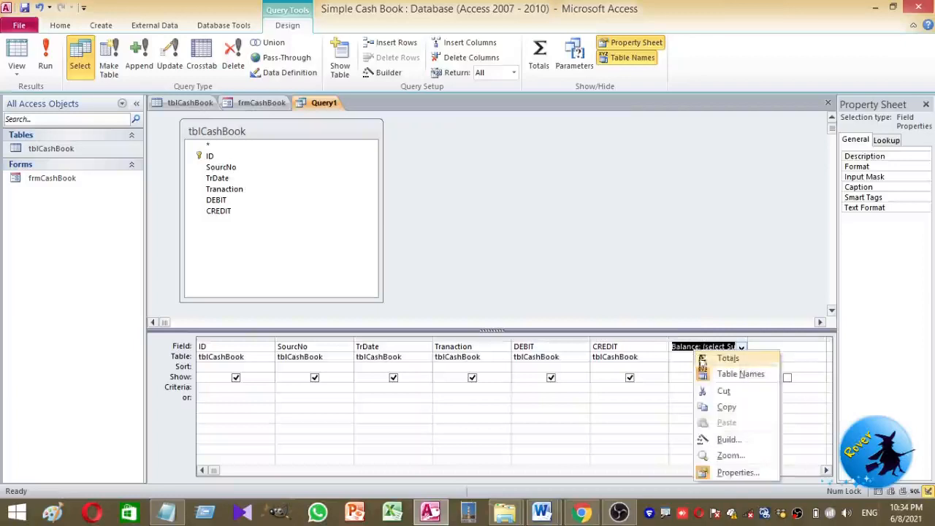
click(723, 456)
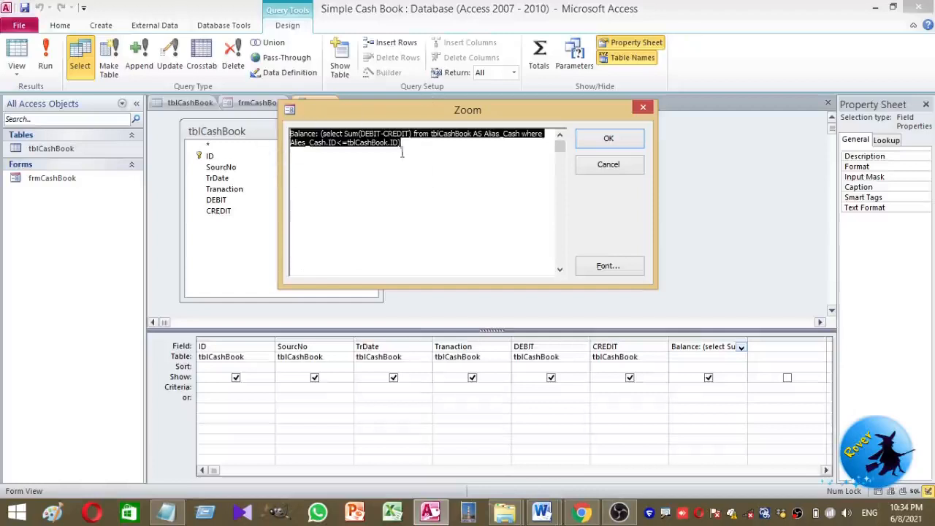
click(593, 144)
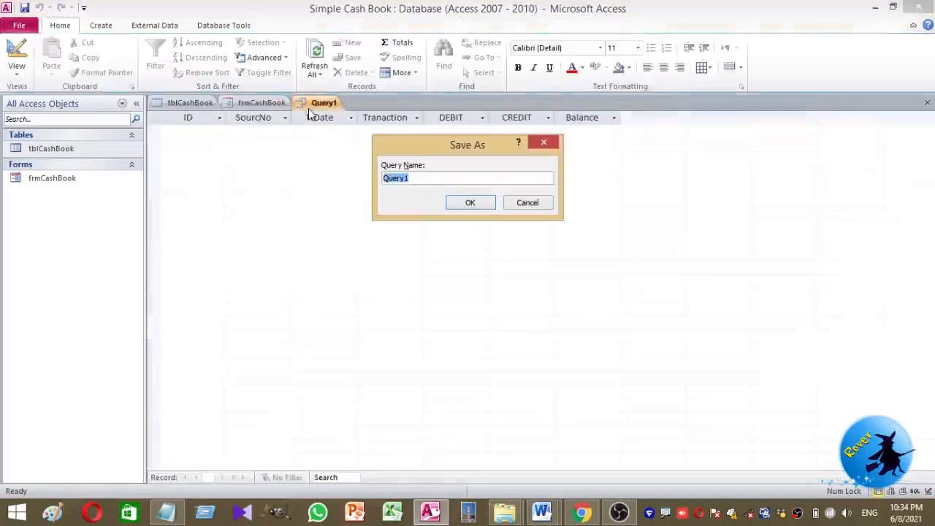
Step: Save the query under the name QryCashBook
text(qty)
key(BackSpace)
key(BackSpace)
key(BackSpace)
text(QryCashBook)
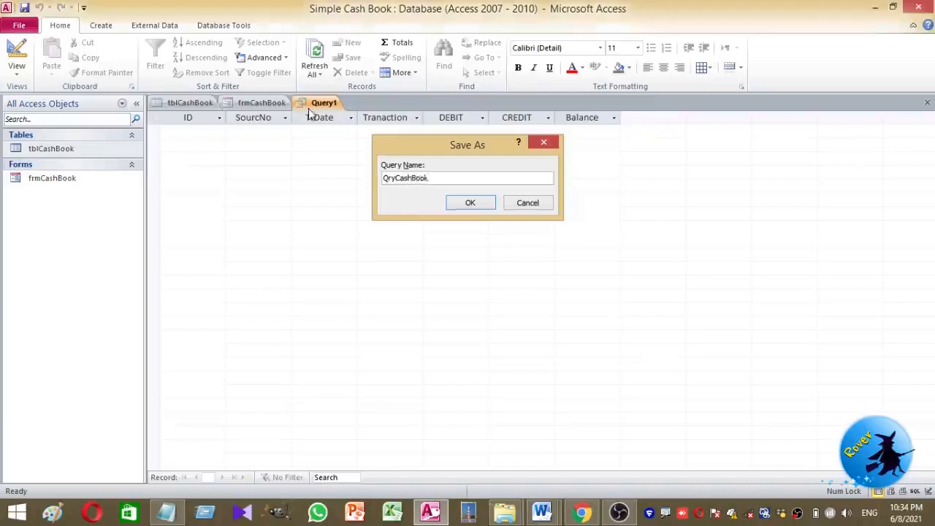
key(Return)
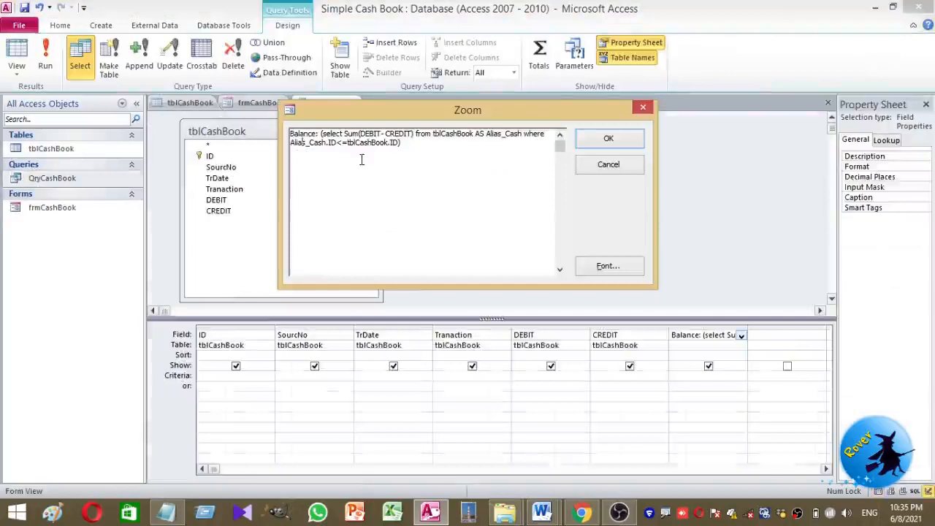
Step: Accept the Balance expression with its condition spelled Alias_Cash.ID<=tblCashBook.ID and run the query
click(608, 139)
click(46, 66)
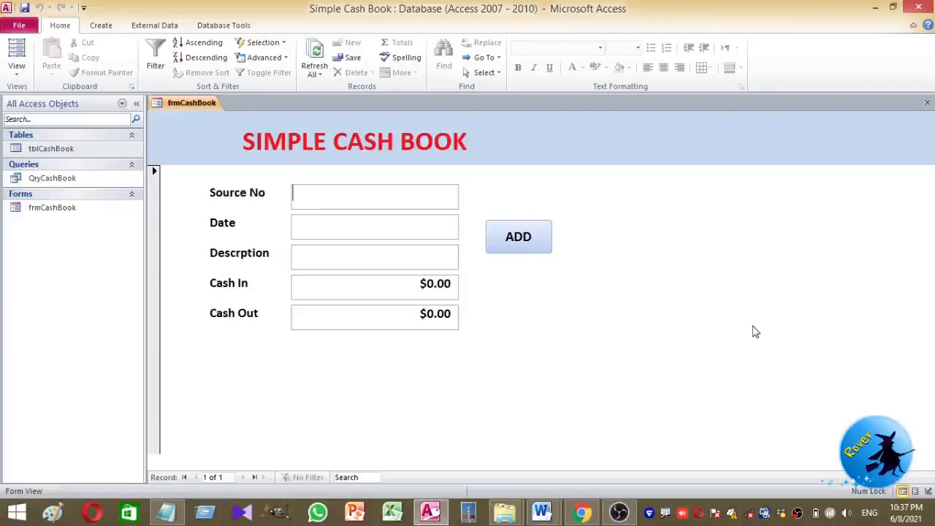
Step: Enter a cash book record with Source No 10, date 6/6/2021, description Salary and Cash In 50000, and add it
text(10)
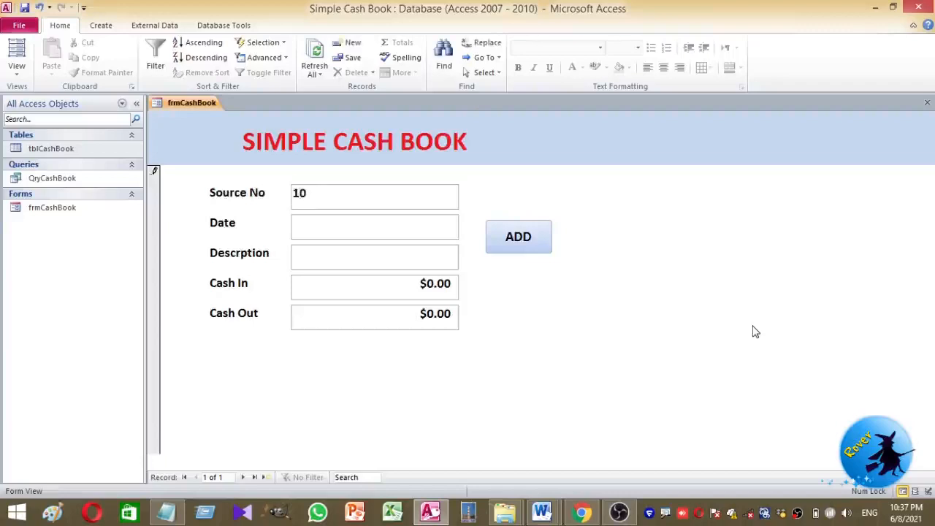
click(431, 223)
click(466, 219)
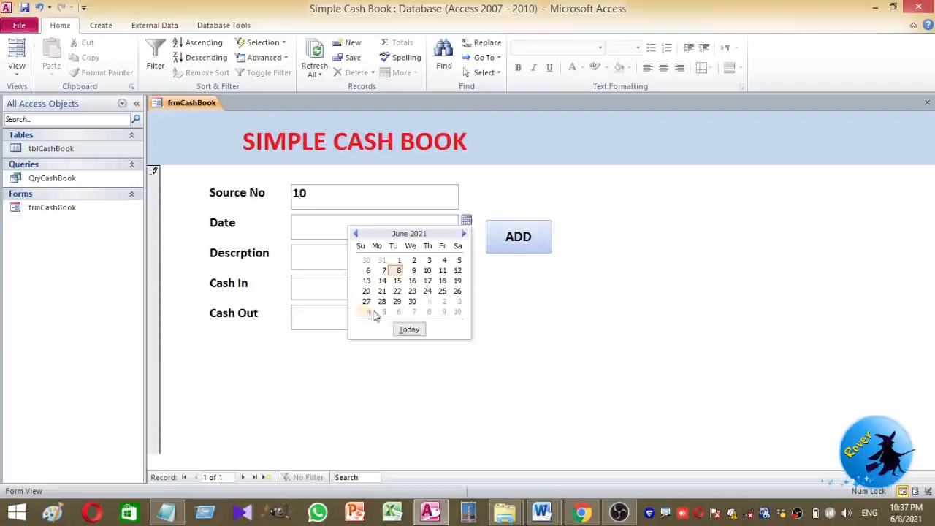
click(367, 270)
click(376, 252)
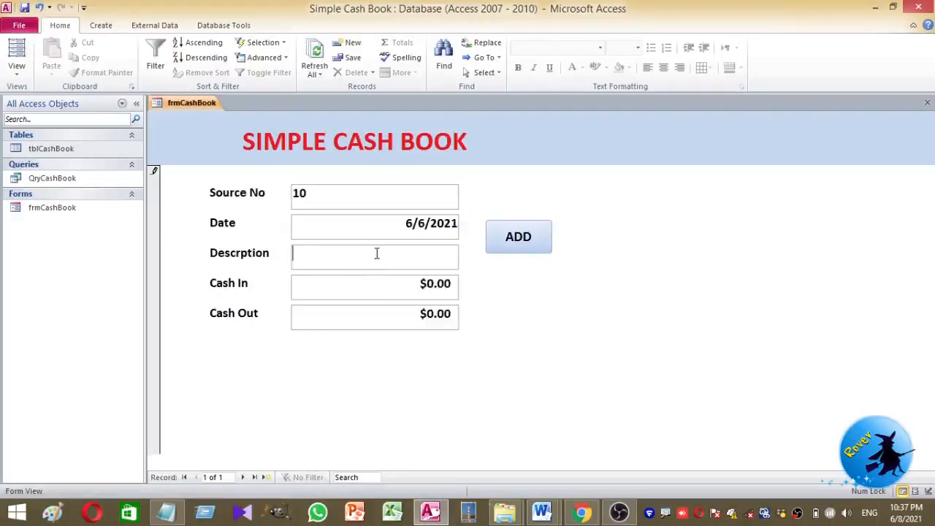
text(Salary)
key(Tab)
text(50000)
click(372, 307)
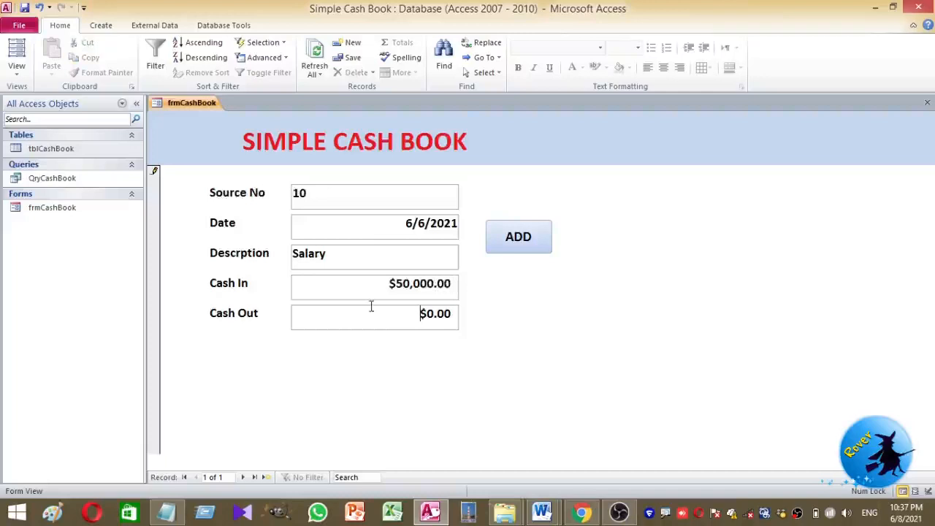
click(371, 307)
click(524, 251)
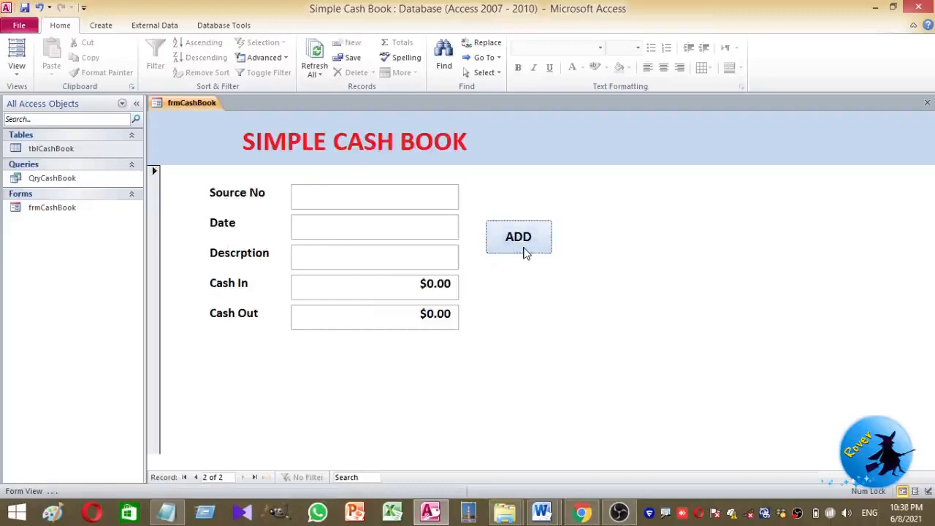
Step: Open QryCashBook to check the balance of the Salary record, and close it again
double_click(87, 184)
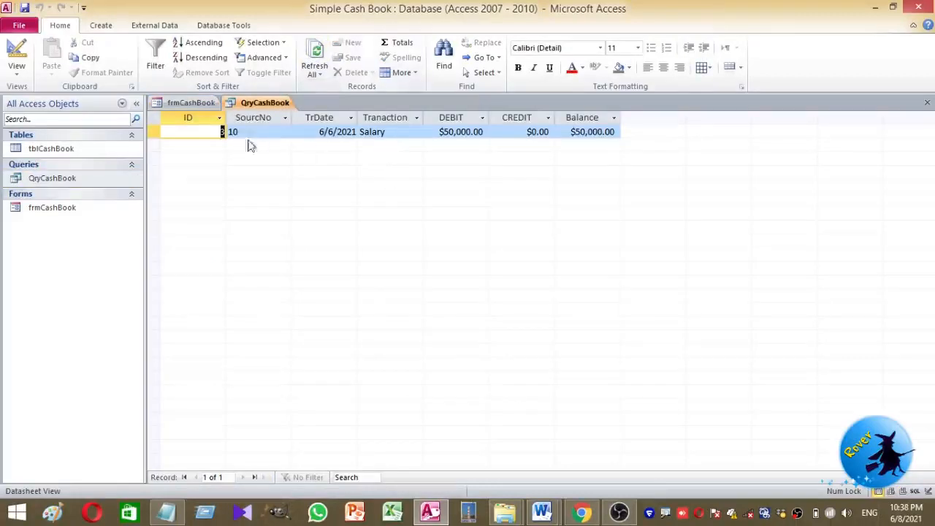
right_click(246, 106)
click(270, 133)
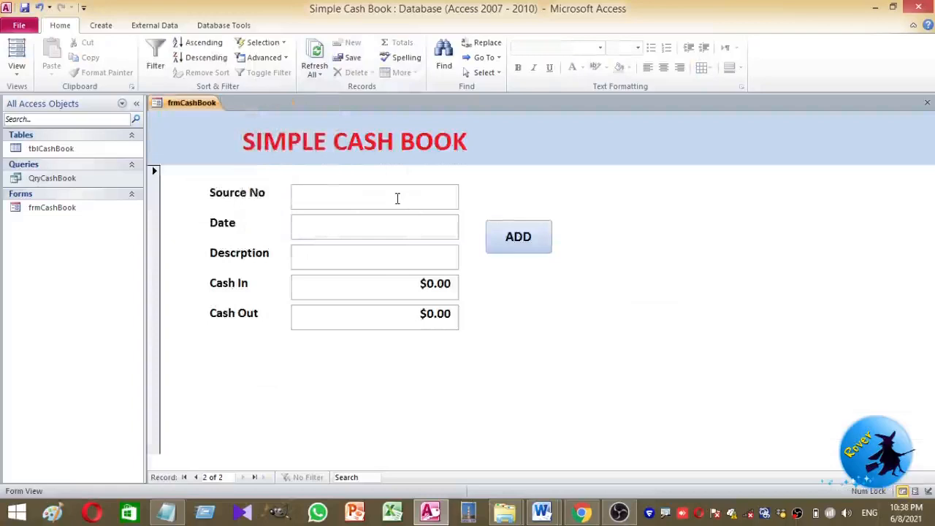
Step: Start a new cash book record with Source No 20, date 6/7/2021 and description Electricity Bill
text(20)
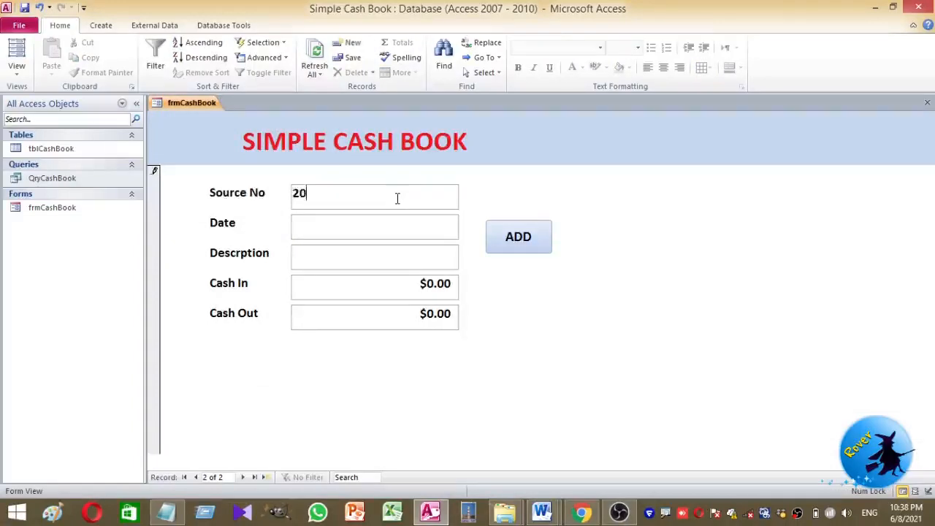
click(387, 220)
click(468, 223)
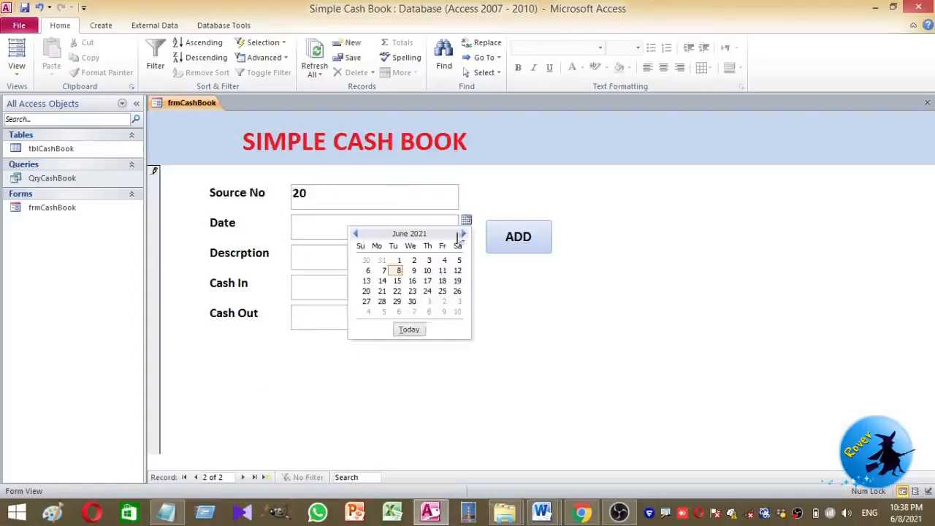
click(387, 272)
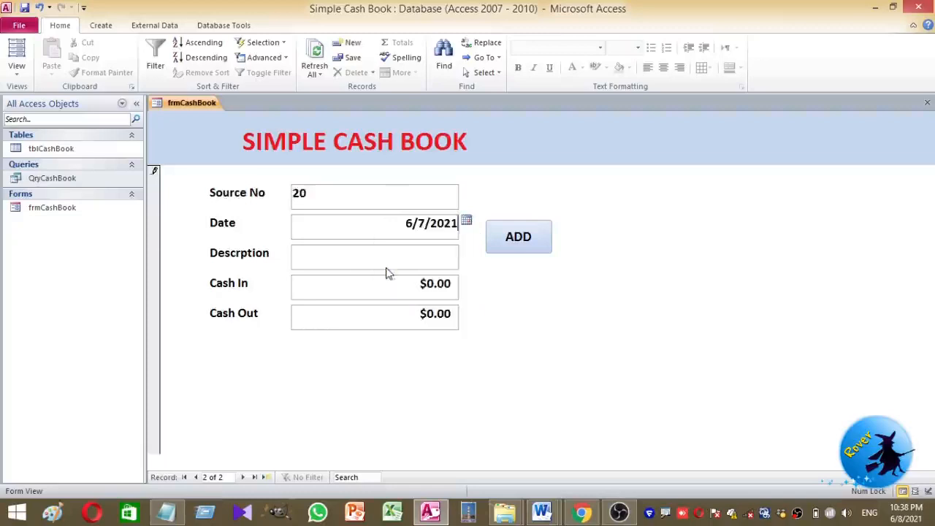
click(383, 257)
text(E)
key(BackSpace)
text(Electi)
key(BackSpace)
text(ricity Bill)
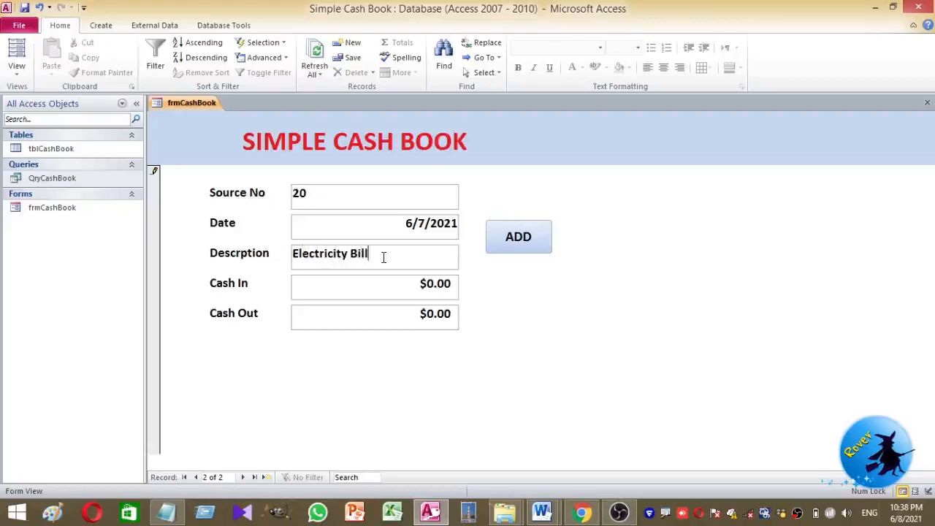
Step: Set Cash Out to 4500 for the Electricity Bill record and add it
drag(419, 316, 470, 320)
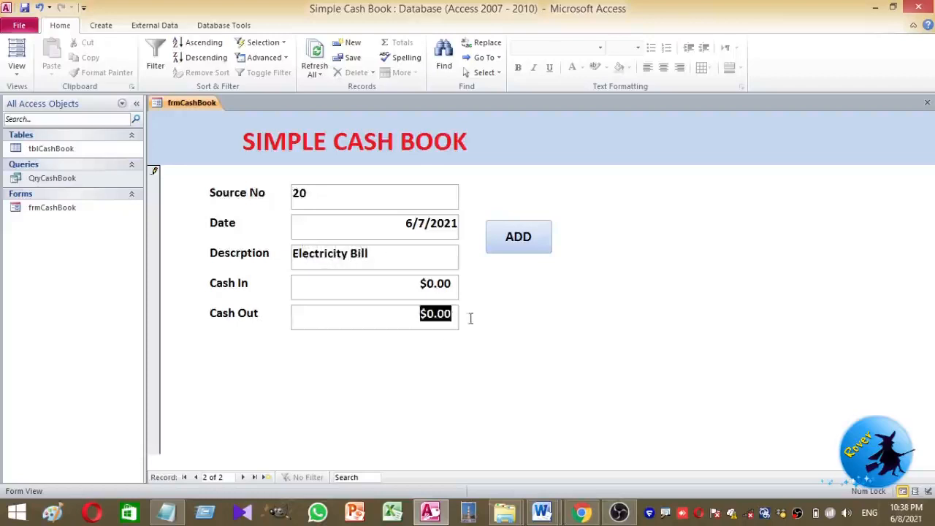
text(4500)
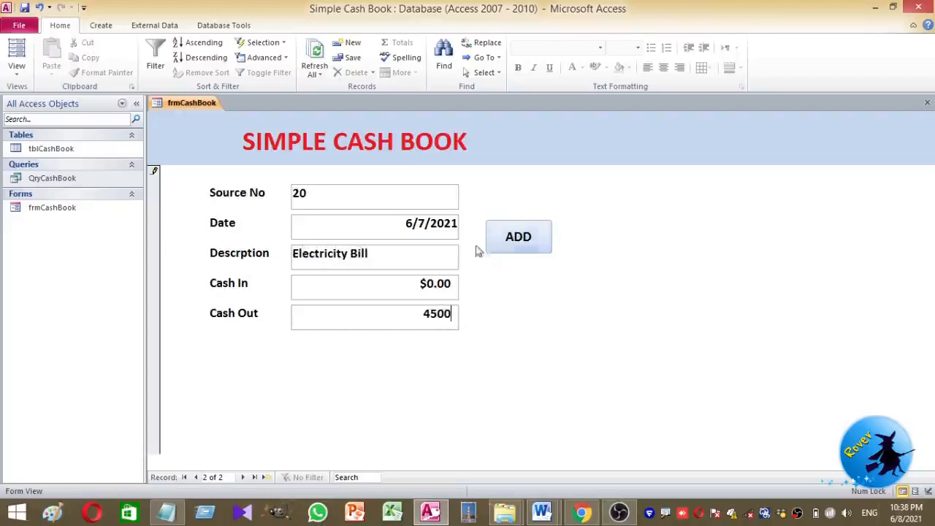
click(385, 321)
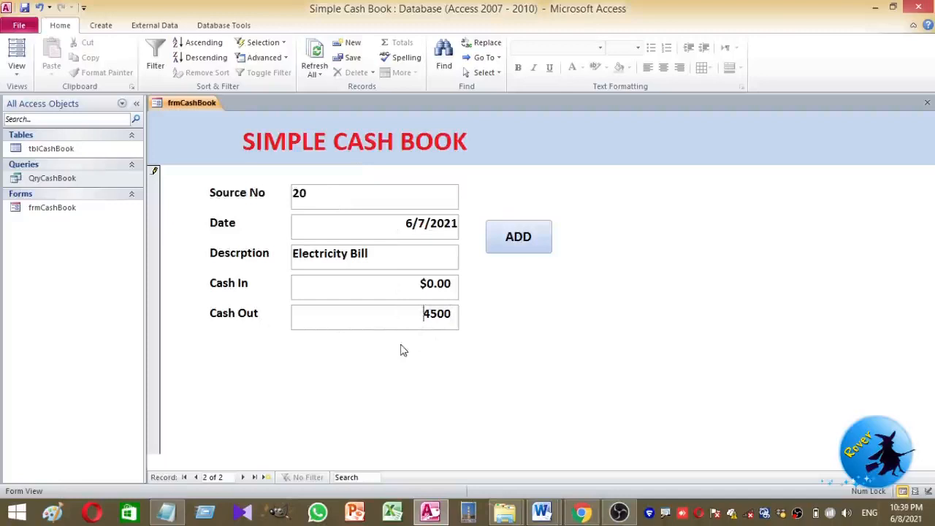
click(515, 238)
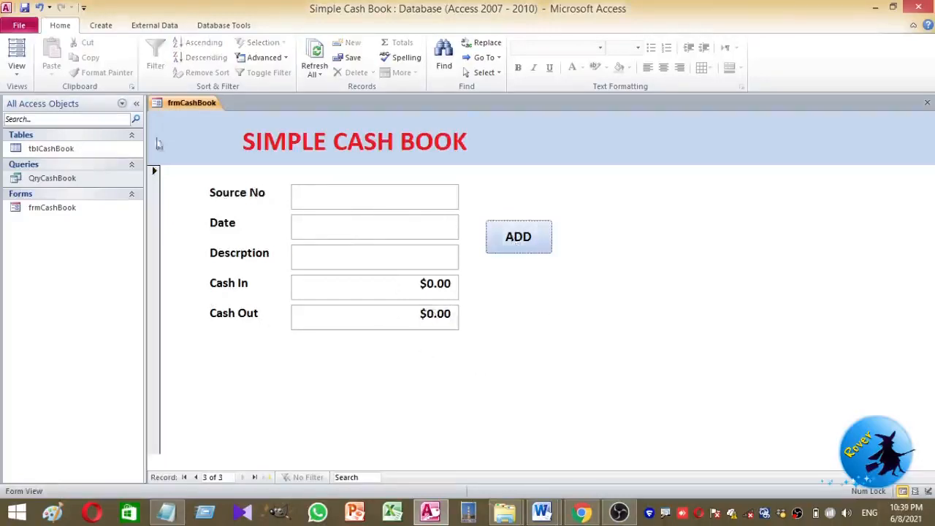
Step: Open QryCashBook to check the running balance, and inspect the full Balance expression in Design View without changing it
double_click(96, 183)
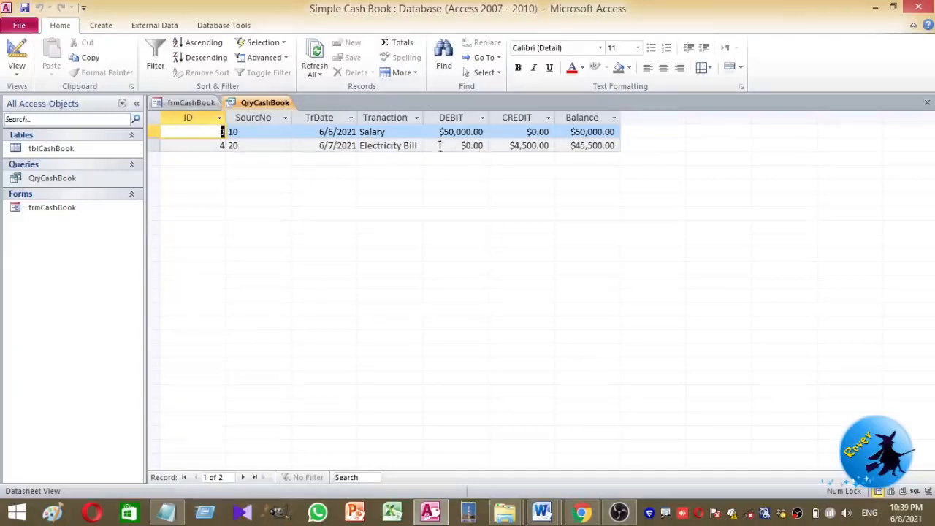
click(16, 52)
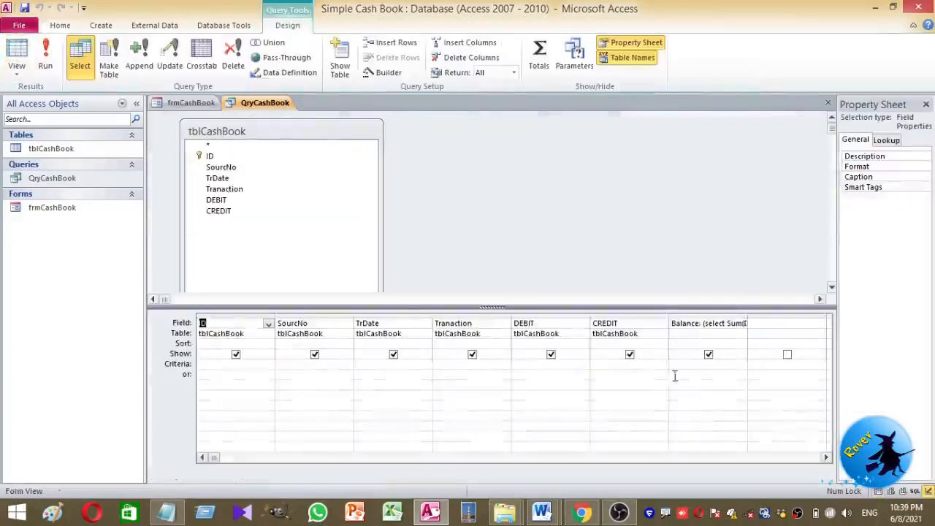
right_click(698, 326)
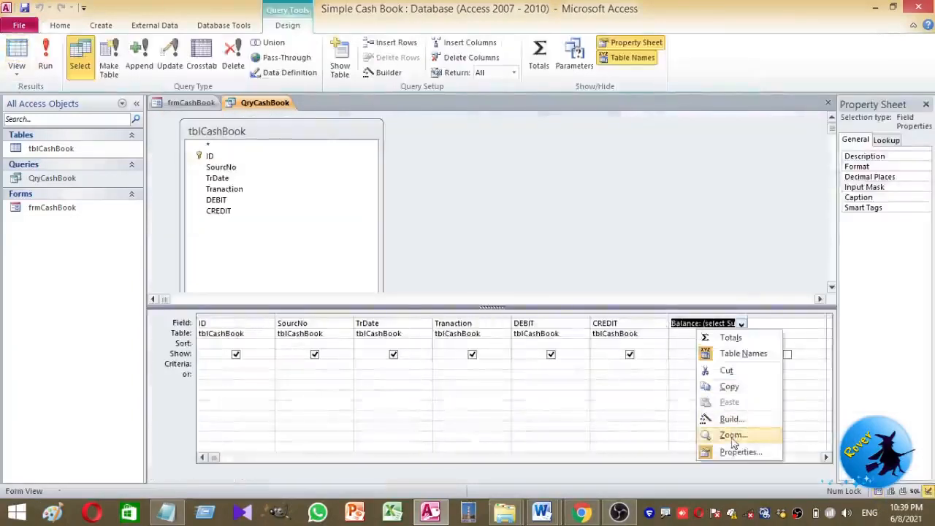
click(732, 435)
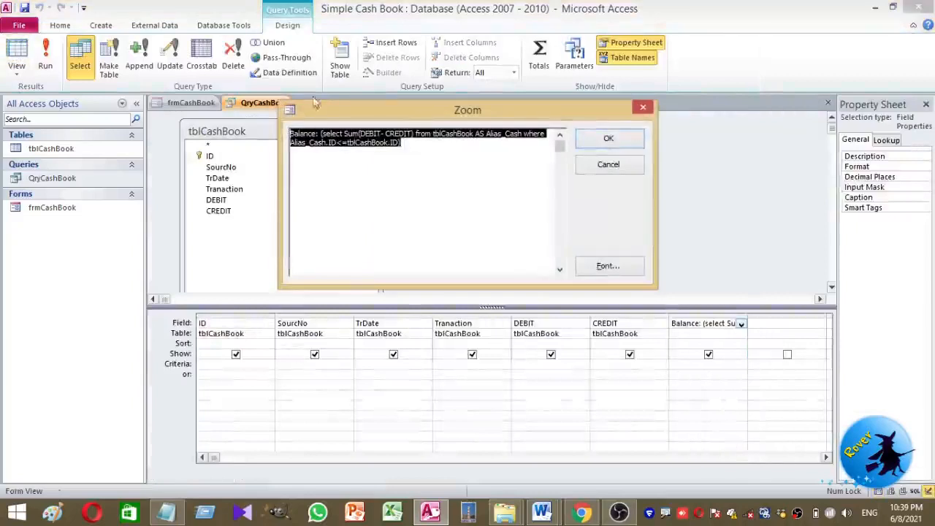
click(412, 184)
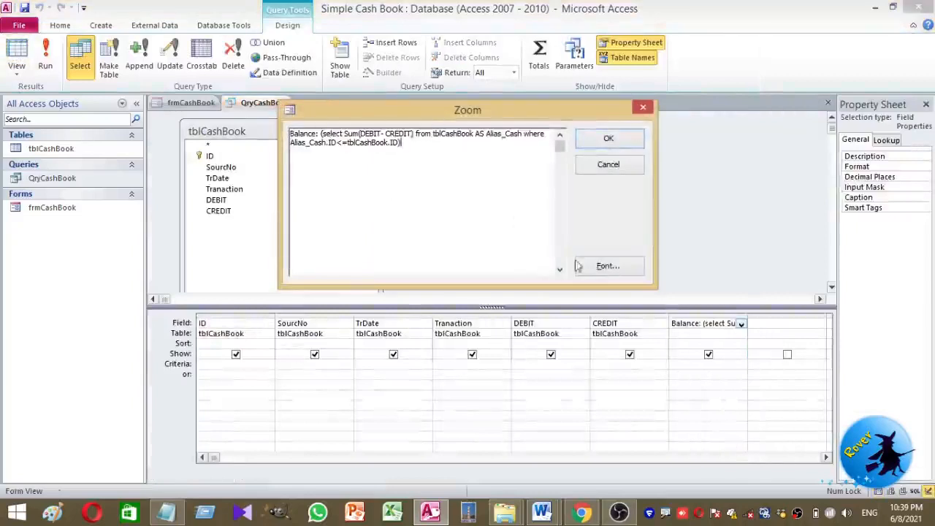
click(590, 172)
Step: Run QryCashBook again and close all open objects
click(43, 50)
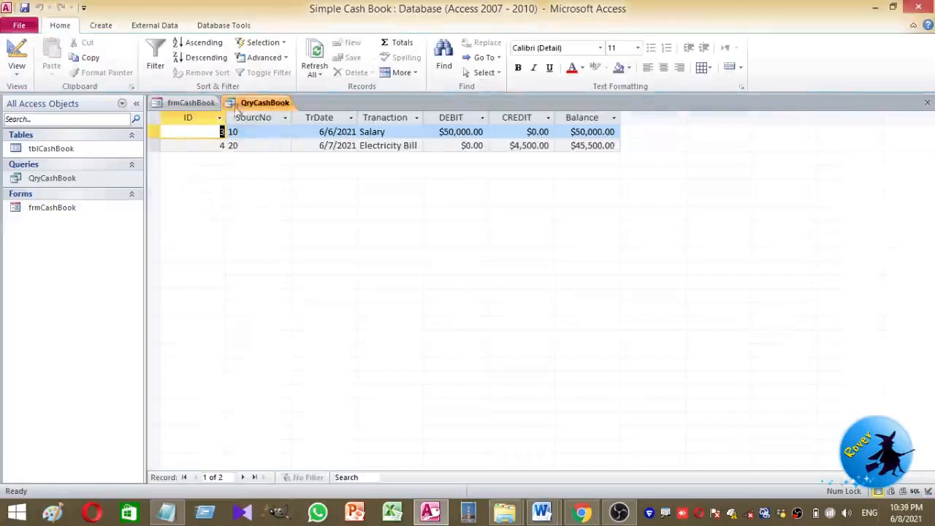
right_click(238, 109)
click(249, 143)
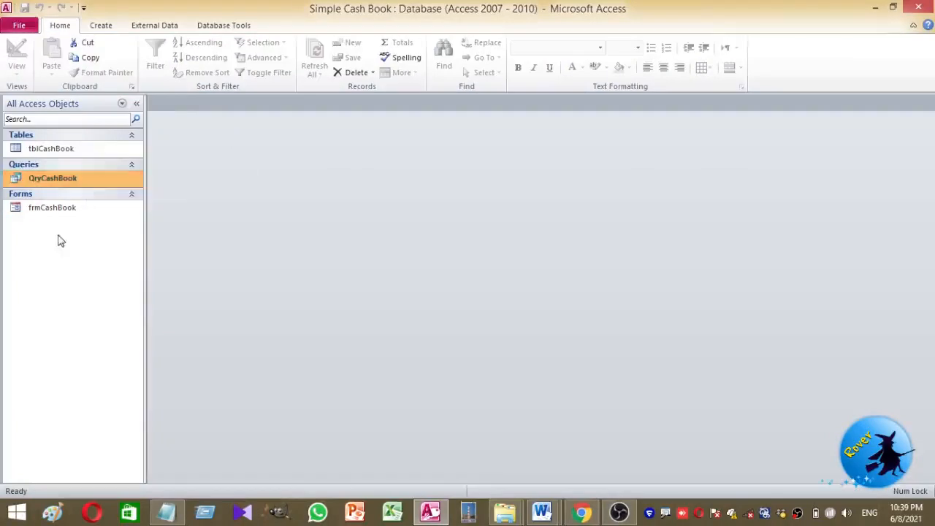
Step: Start a Report Wizard report on QryCashBook with the fields SourcNo, TrDate, Tranaction, DEBIT, CREDIT and Balance
click(100, 25)
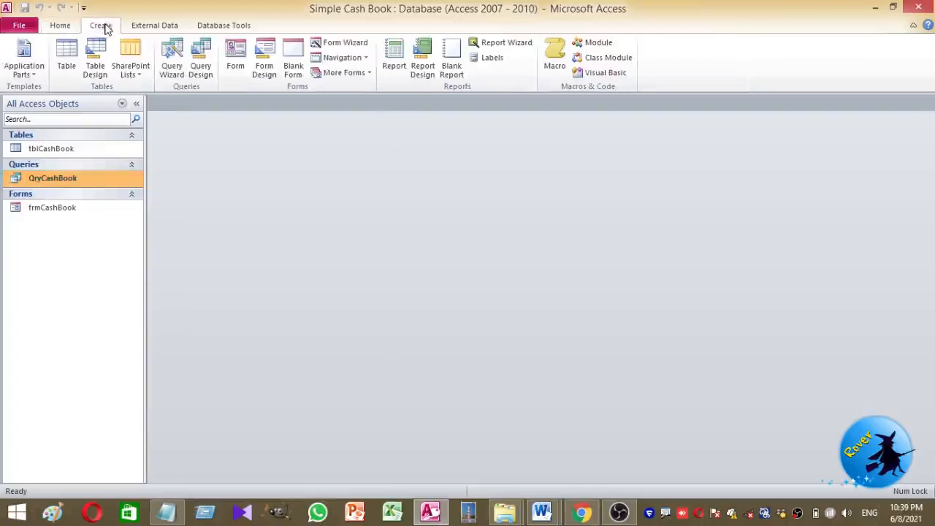
click(486, 46)
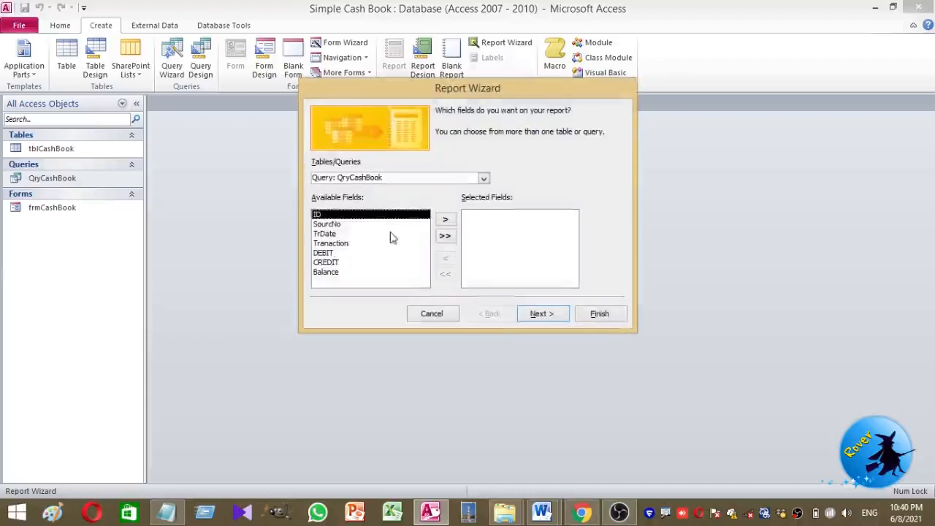
click(354, 225)
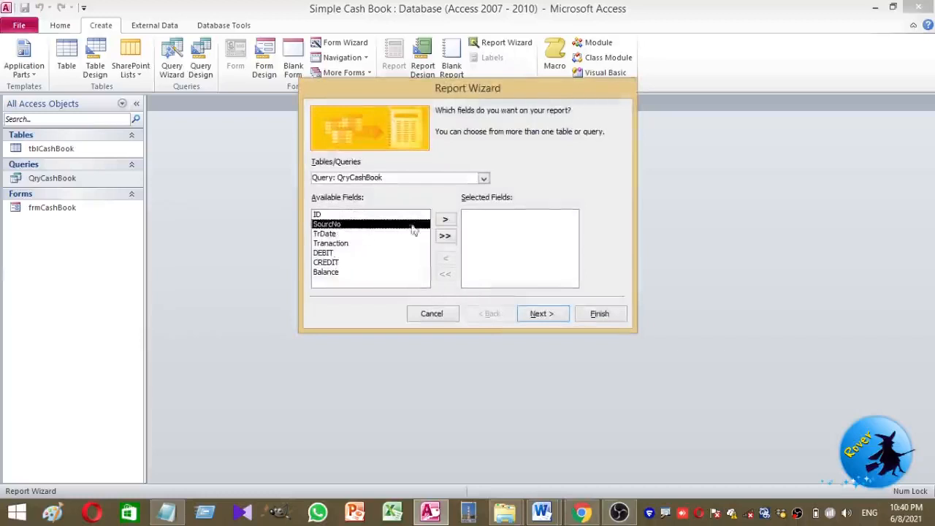
click(446, 219)
click(446, 220)
click(446, 219)
click(446, 219)
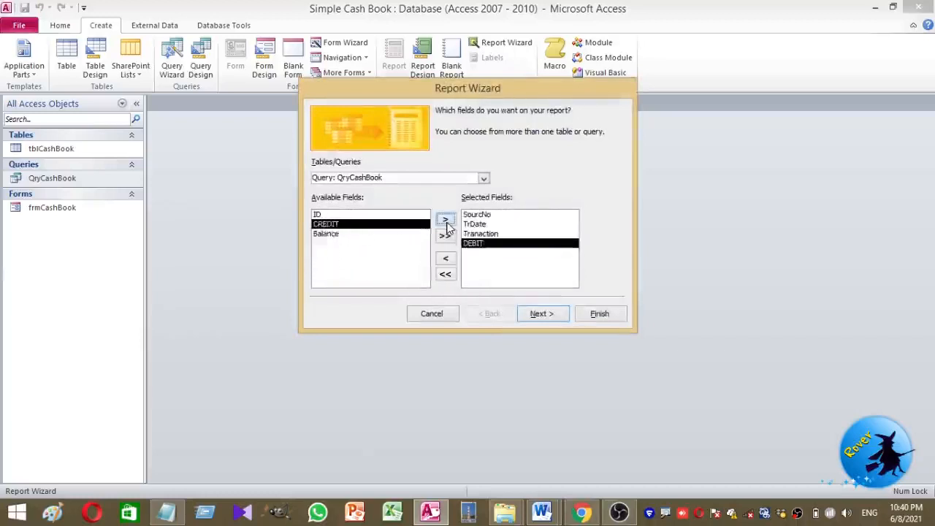
click(446, 223)
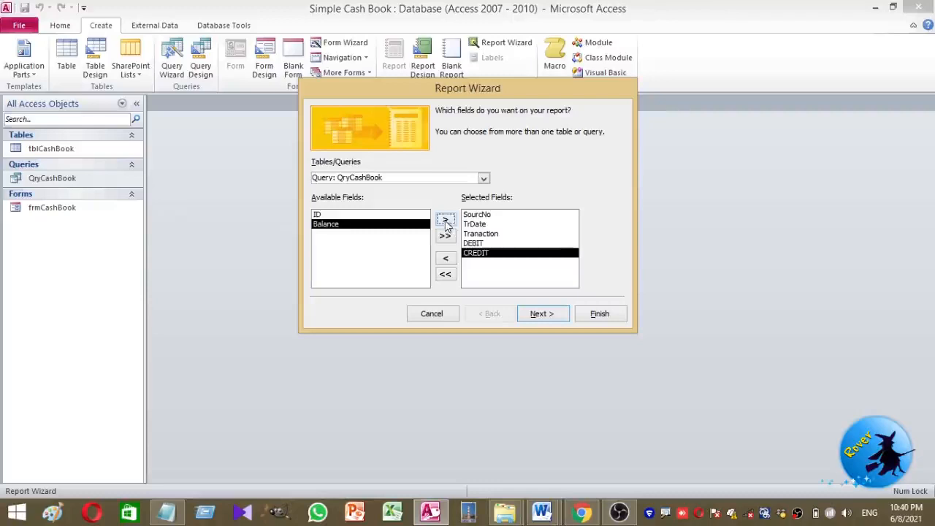
click(447, 223)
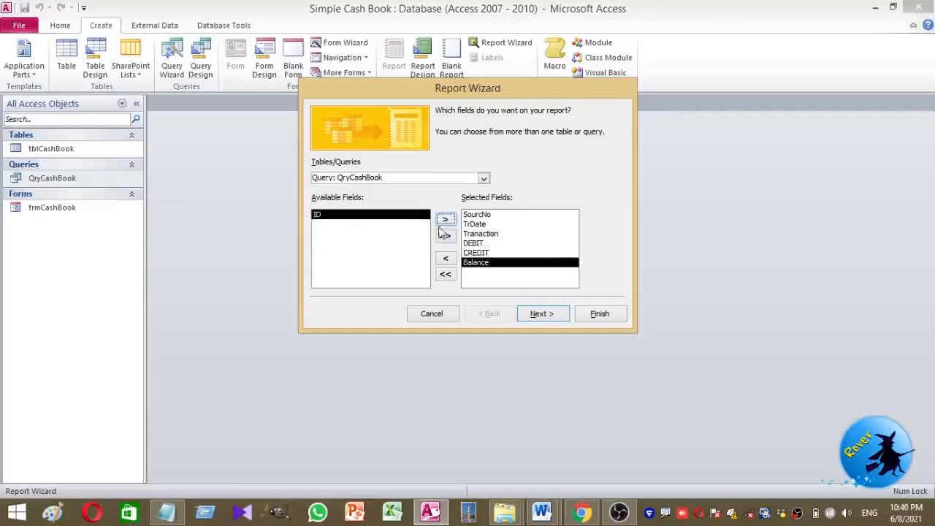
click(540, 314)
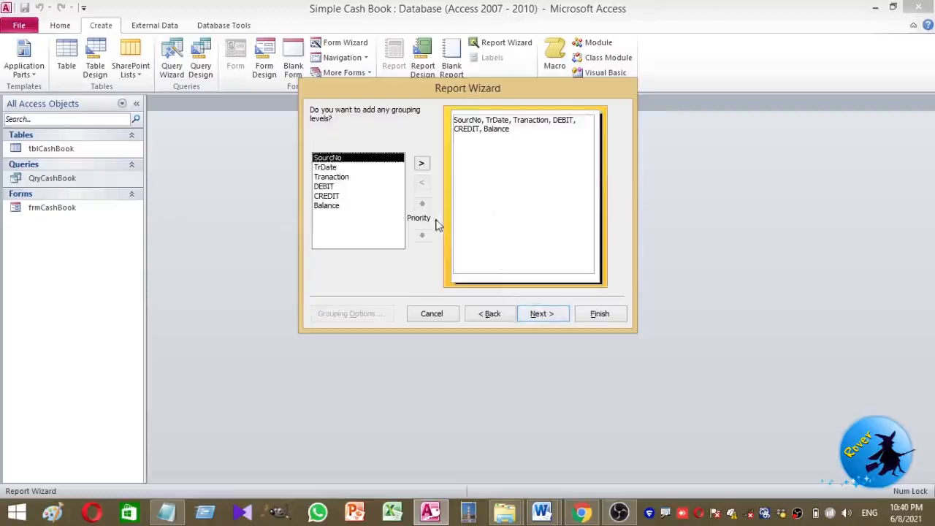
Step: Leave the report ungrouped, sort it by TrDate ascending, and accept the Tabular layout in Portrait orientation
click(535, 315)
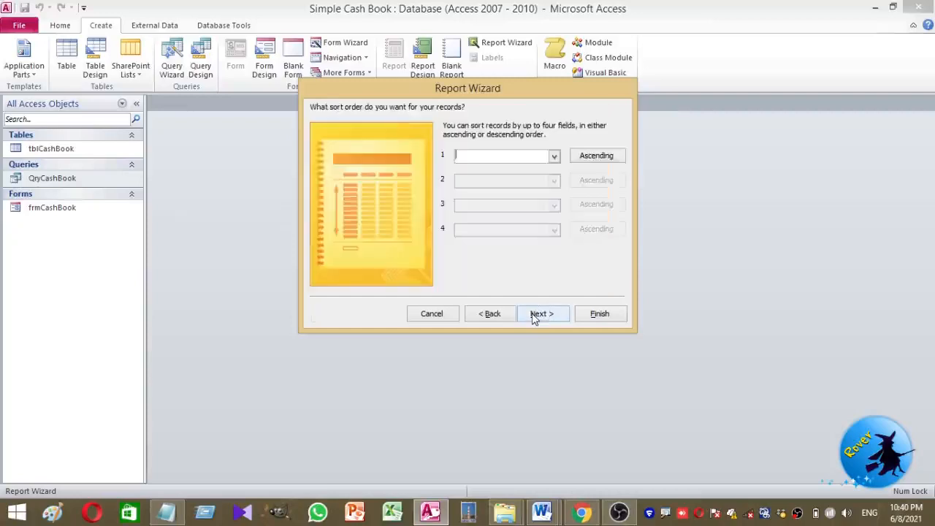
click(553, 157)
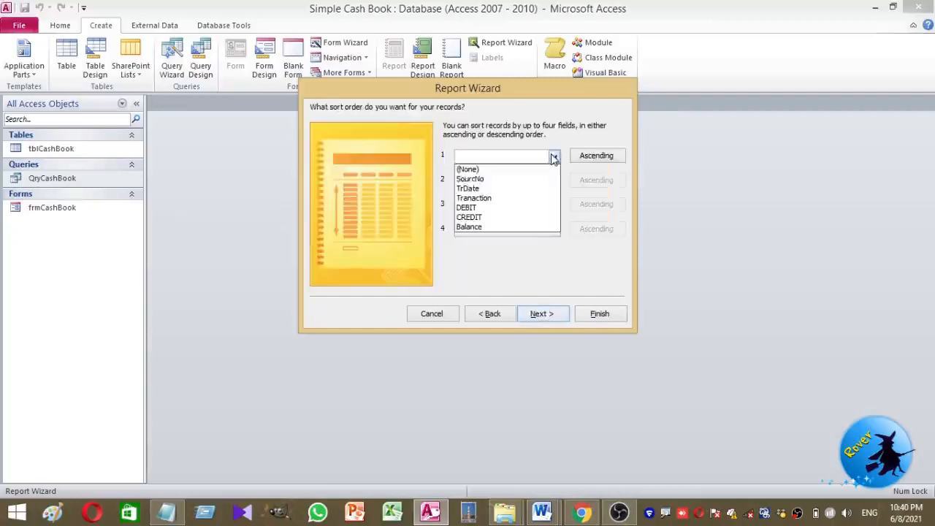
click(524, 190)
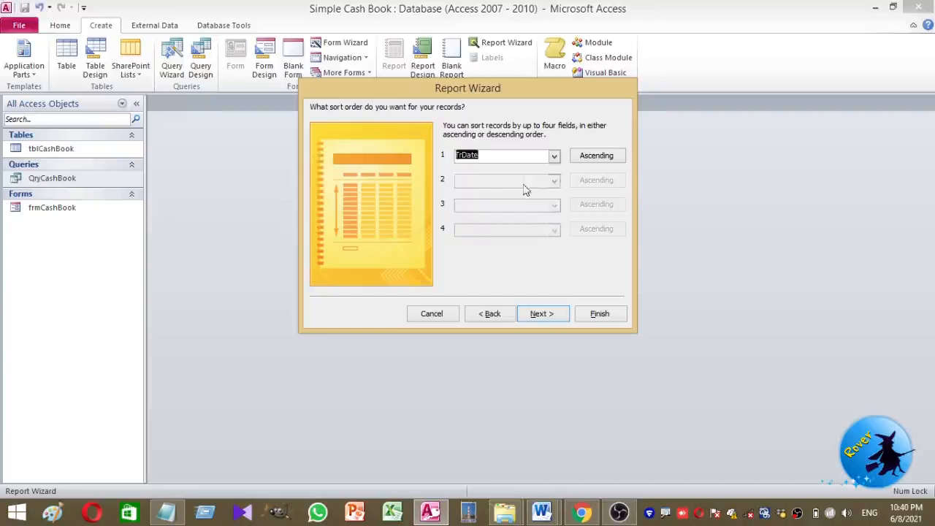
click(552, 315)
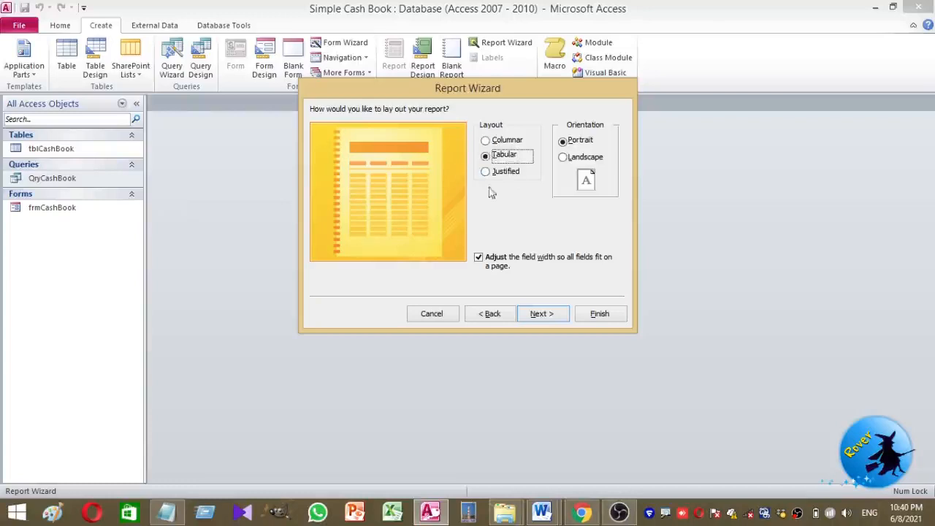
click(541, 313)
Step: Title the report RepCashBook and finish the wizard with a preview of the report
drag(468, 126, 342, 127)
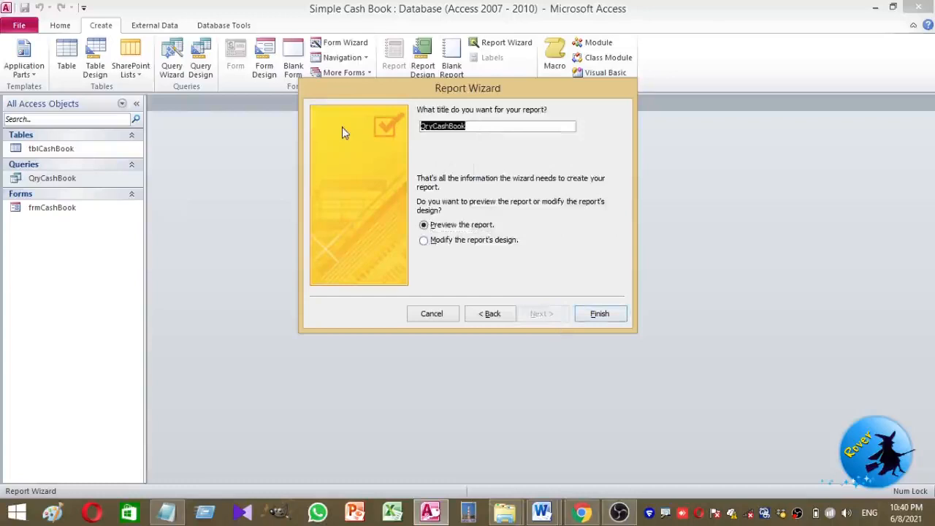
text(P)
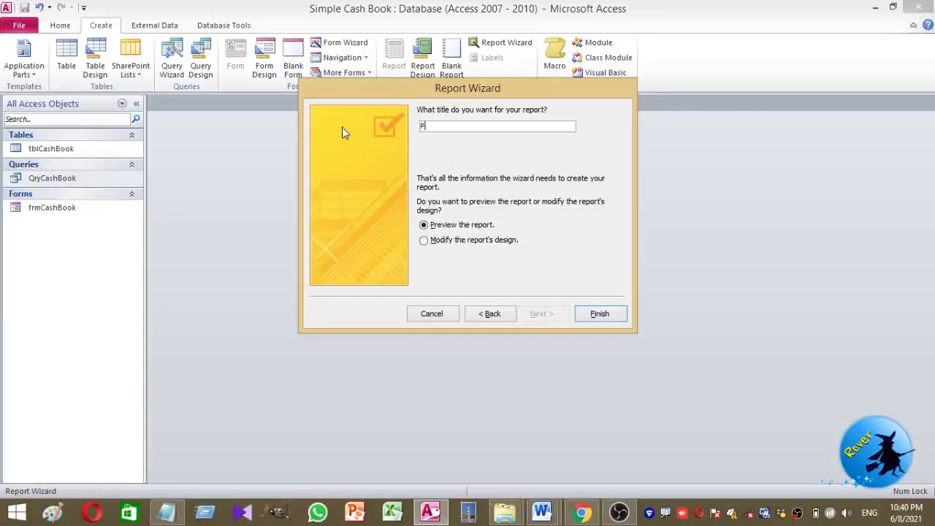
text(epCsh)
key(BackSpace)
key(BackSpace)
text(ashBook)
click(620, 315)
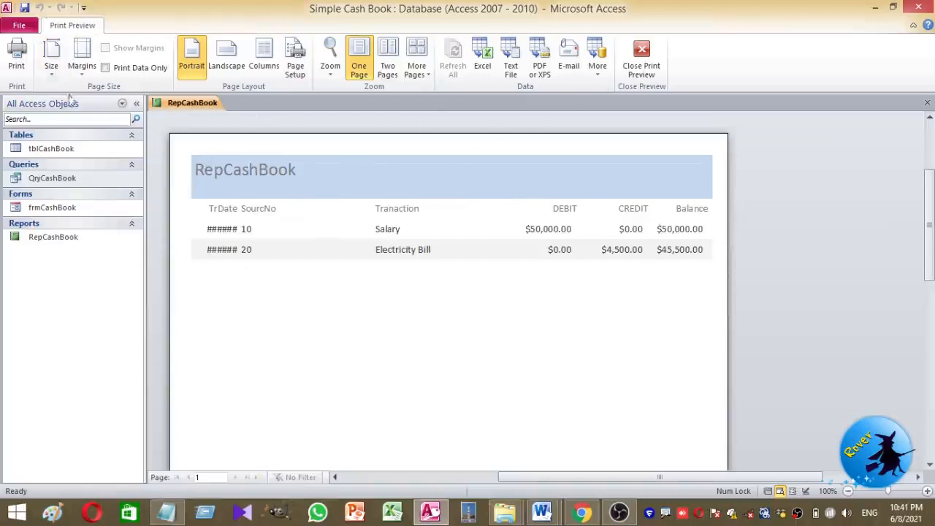
Step: Switch RepCashBook to Layout View and undo the last layout change in the detail rows
right_click(322, 337)
click(342, 136)
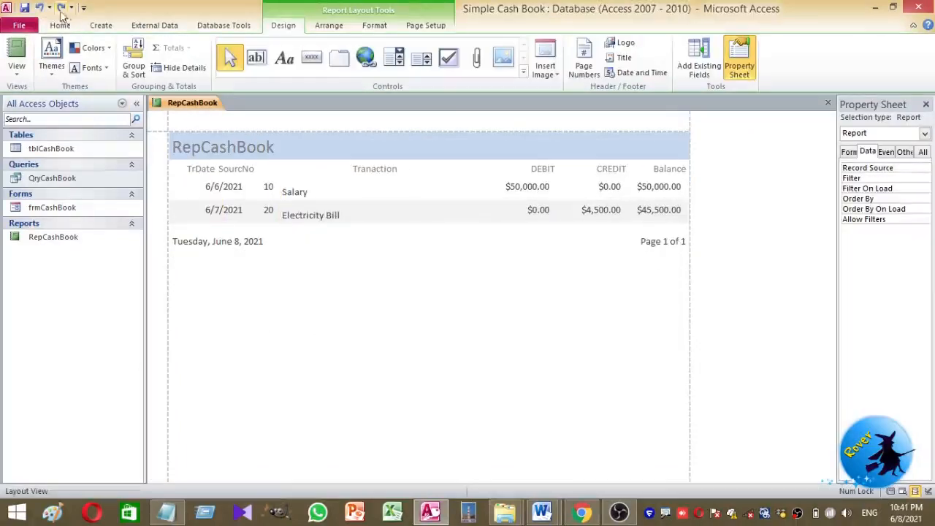
click(40, 7)
Step: Narrow the SourcNo field and line its heading up above the SourcNo values
click(296, 191)
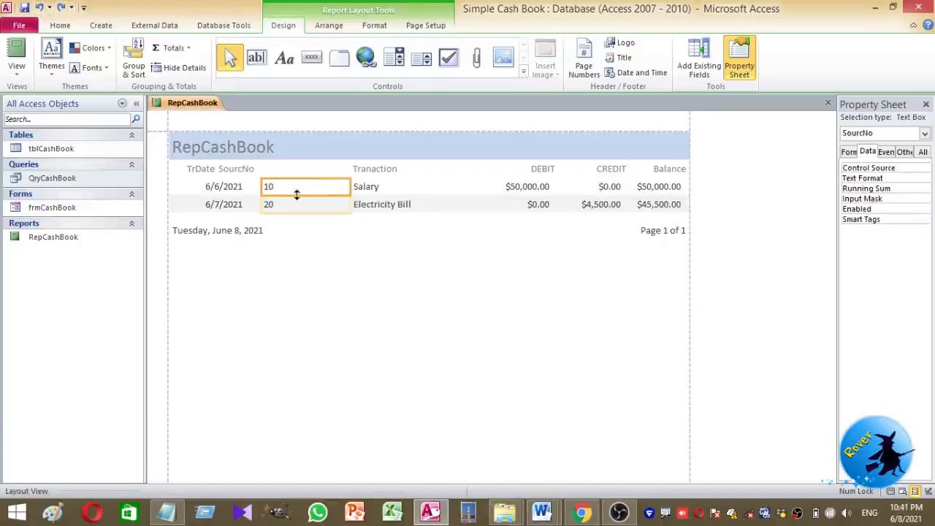
drag(350, 186, 314, 162)
click(241, 169)
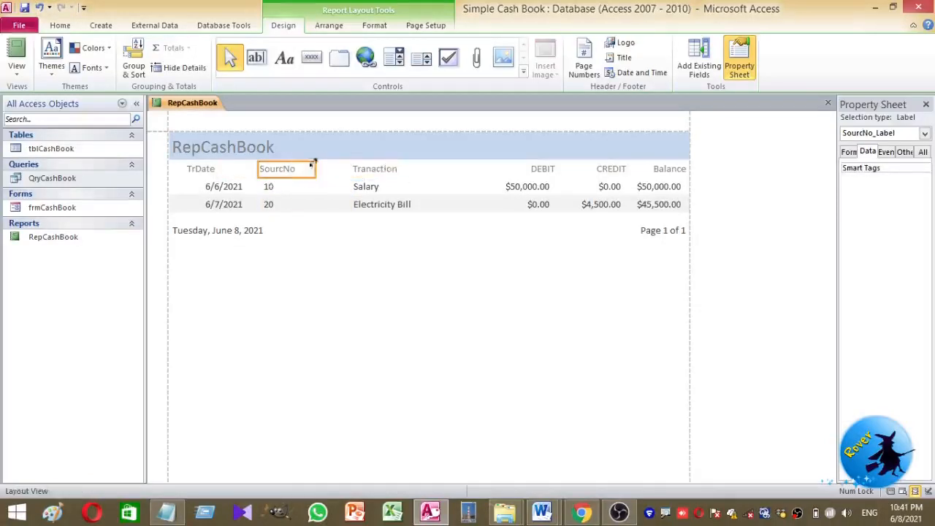
Step: Shift the Tranaction field and its heading closer to the SourcNo column and narrow the heading
click(377, 174)
click(374, 187)
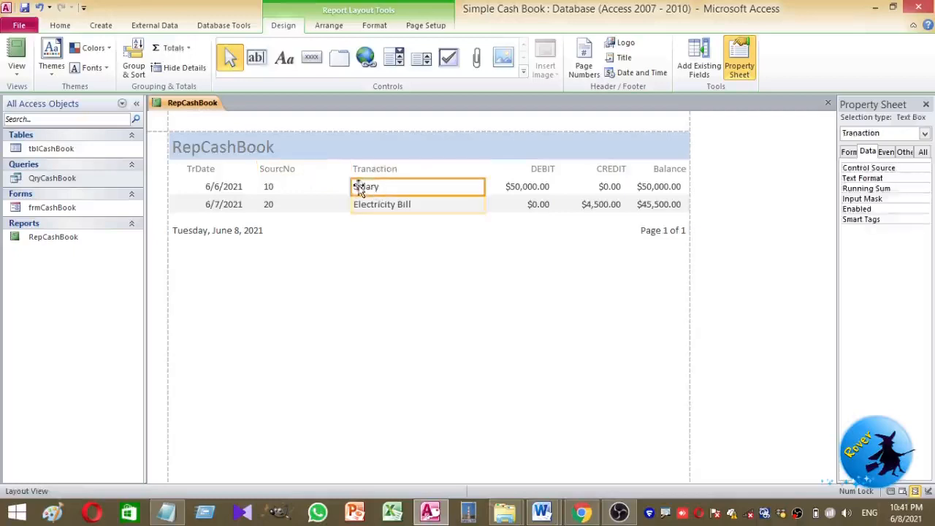
drag(350, 186, 345, 167)
click(371, 170)
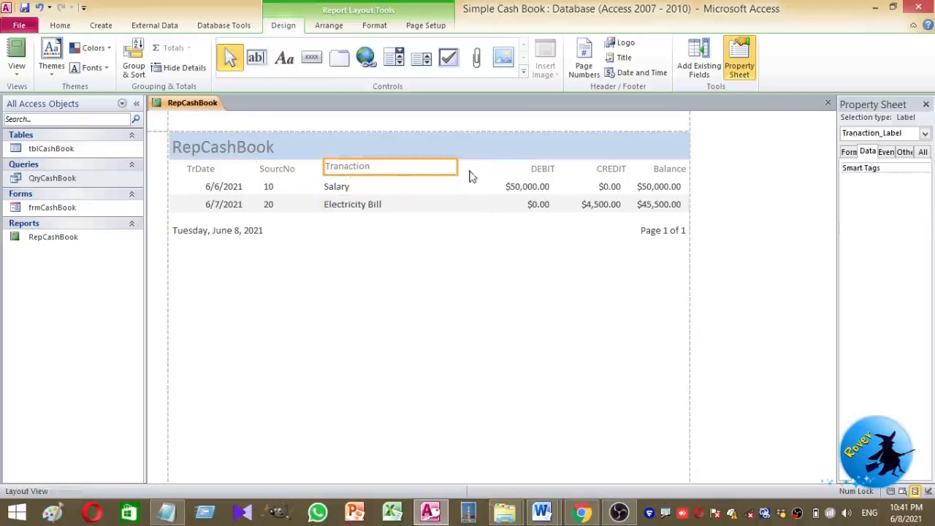
drag(453, 167, 409, 167)
Step: Shift the DEBIT and CREDIT headings with their values, along with the Balance heading, closer to the preceding columns
click(550, 172)
click(614, 173)
drag(534, 174, 509, 171)
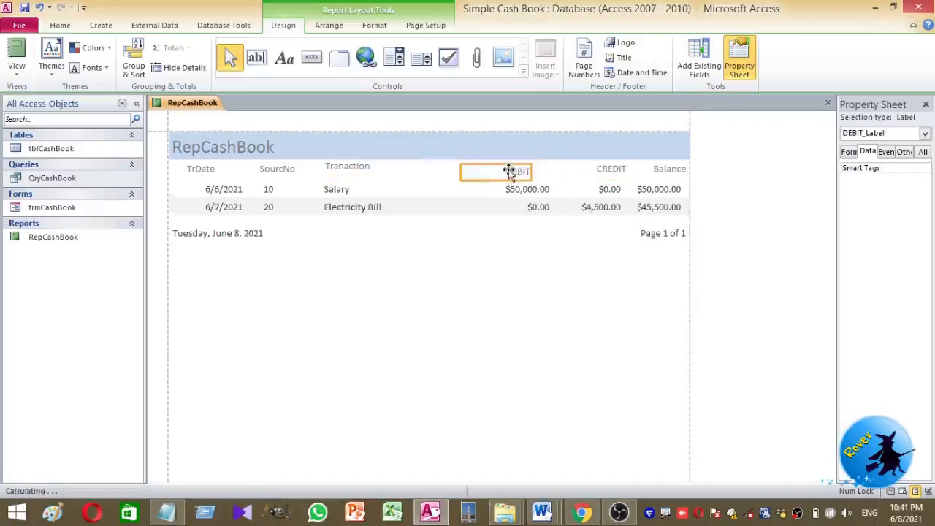
click(504, 192)
mouse_move(586, 194)
mouse_down()
mouse_move(599, 190)
mouse_move(588, 193)
mouse_up()
click(603, 173)
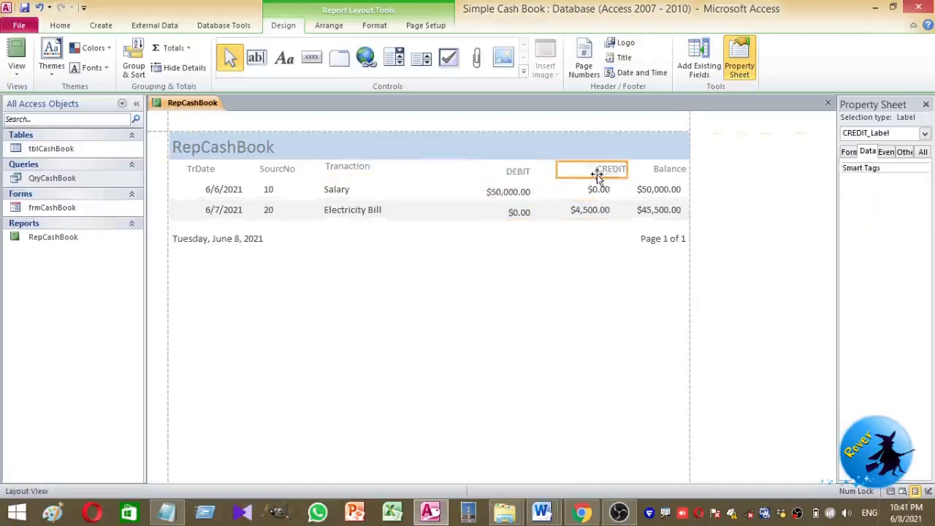
drag(660, 178, 648, 178)
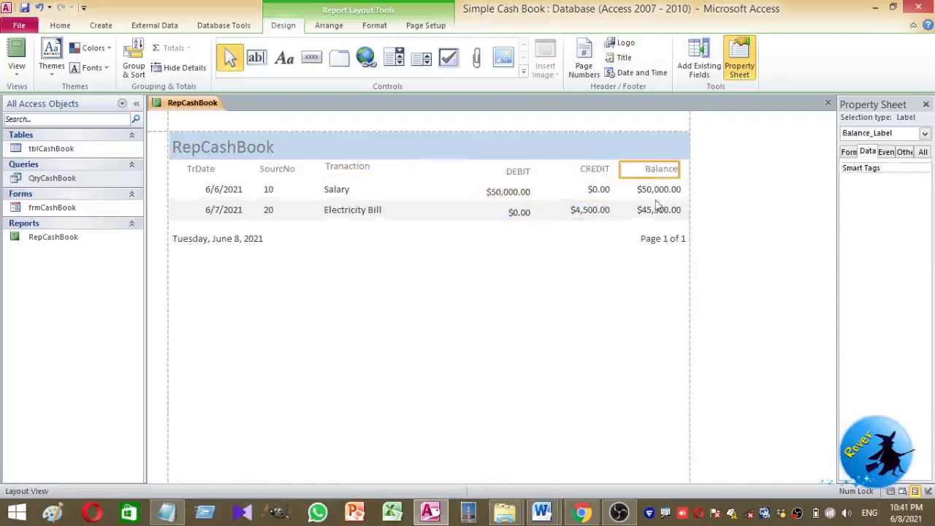
click(655, 195)
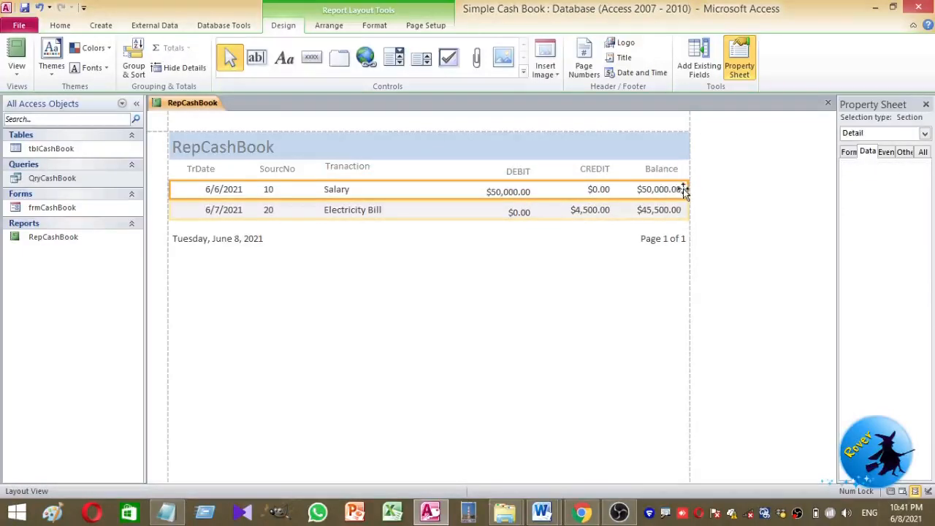
Step: Change the title text in the report header to Cash Book Statement
click(196, 170)
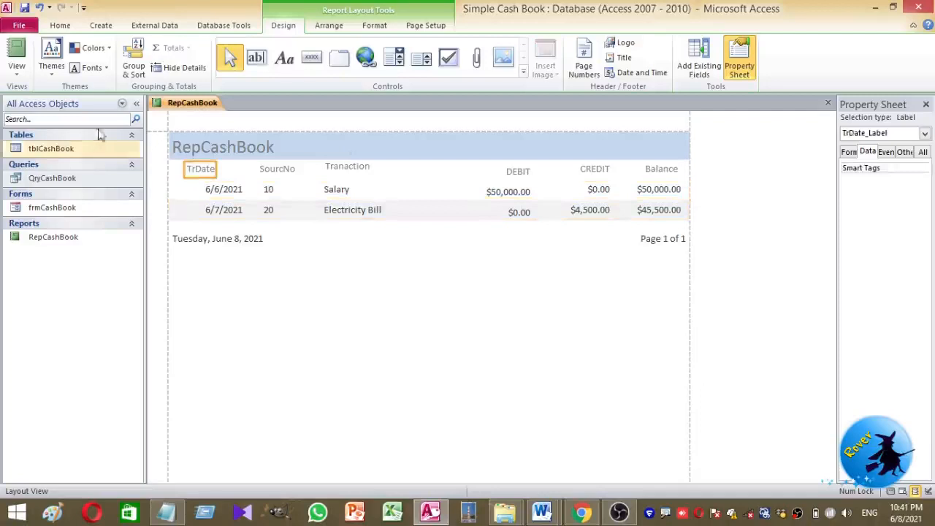
click(58, 27)
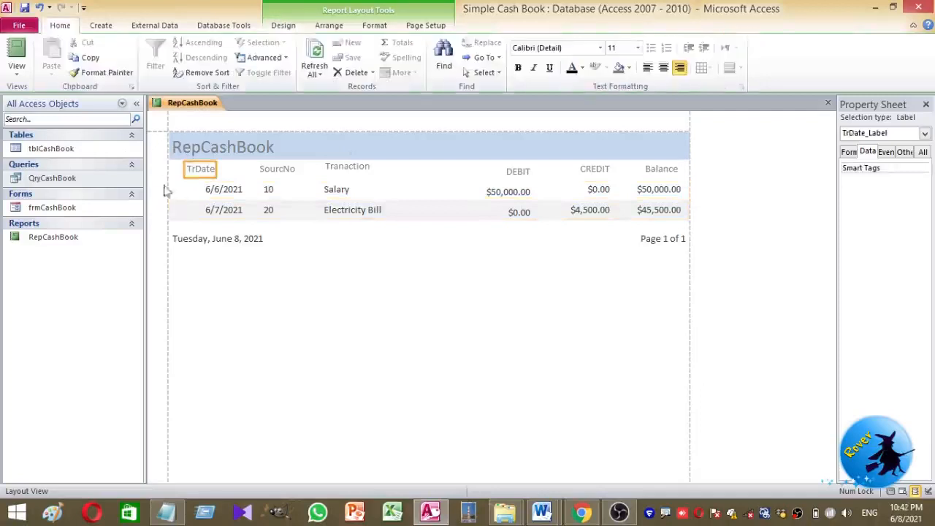
click(196, 147)
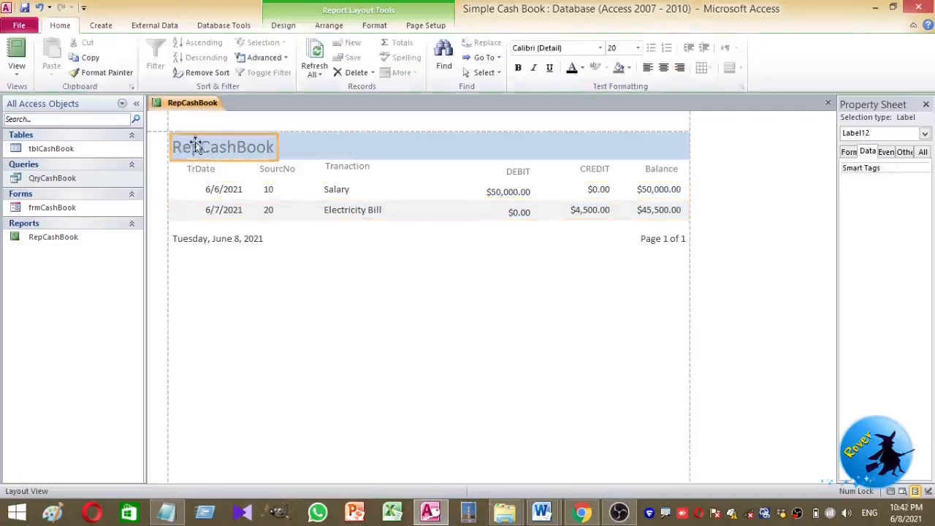
double_click(195, 148)
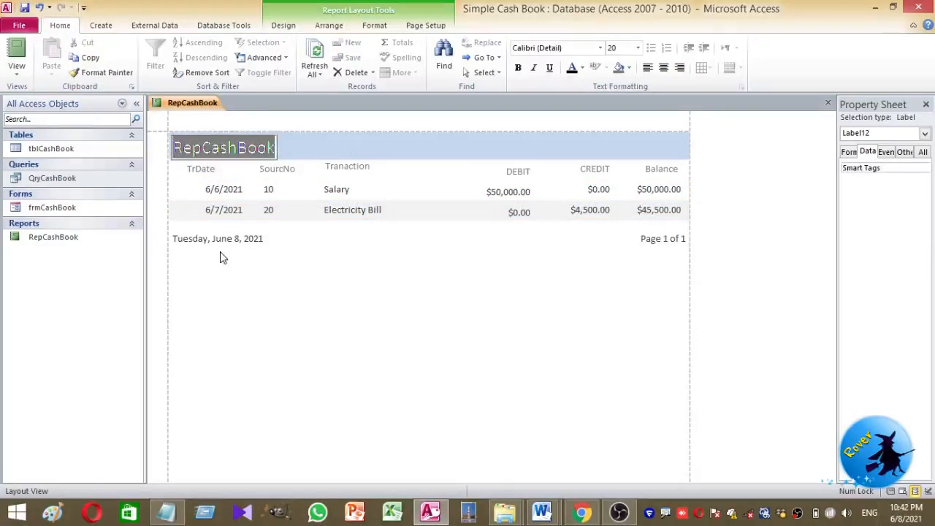
text(Cas)
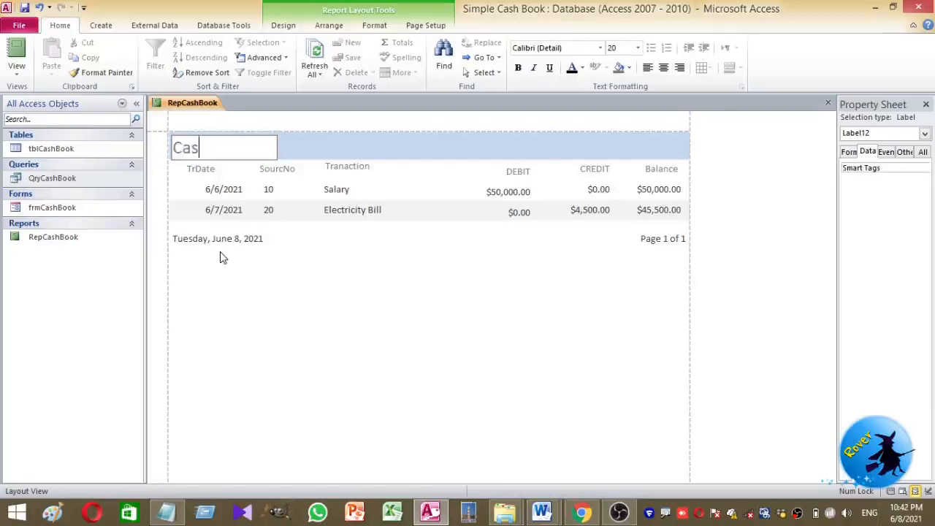
text(h Book Stat)
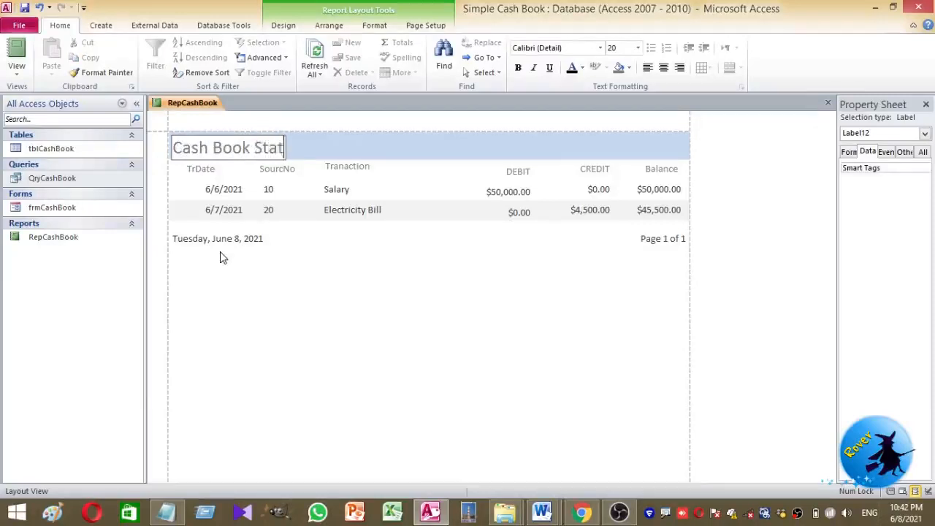
text(ement)
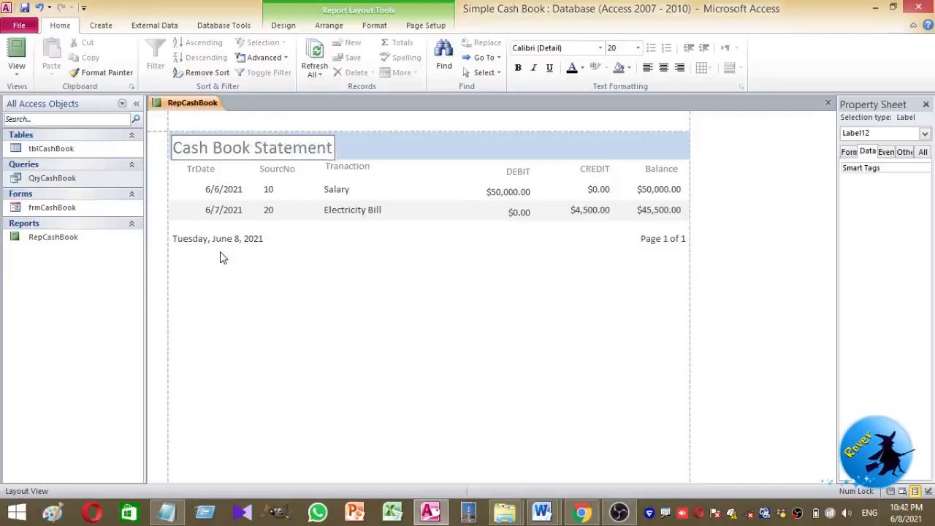
click(244, 380)
Step: Make the report title red and bold
click(278, 147)
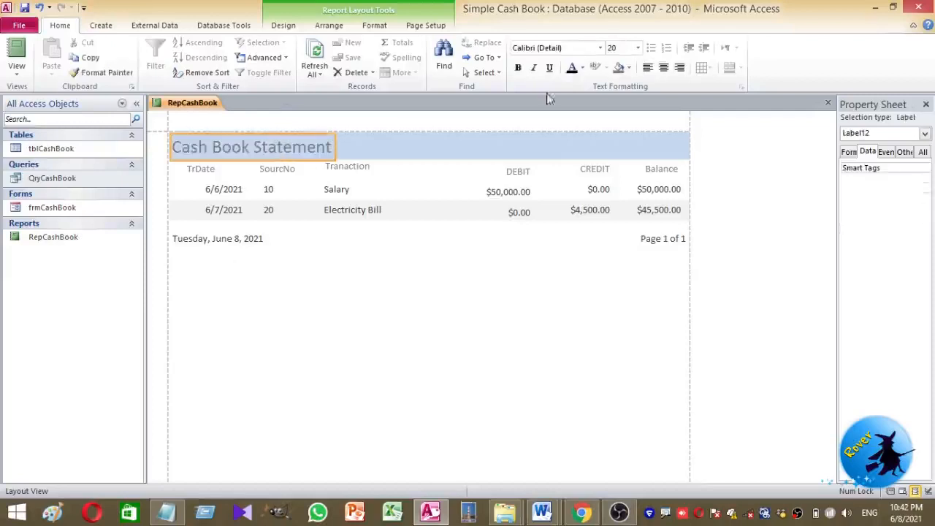
click(582, 67)
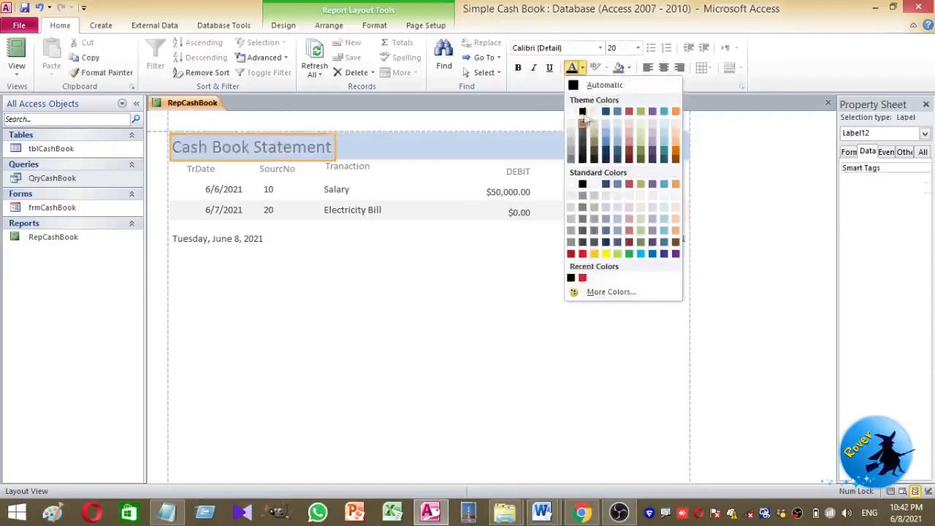
click(582, 278)
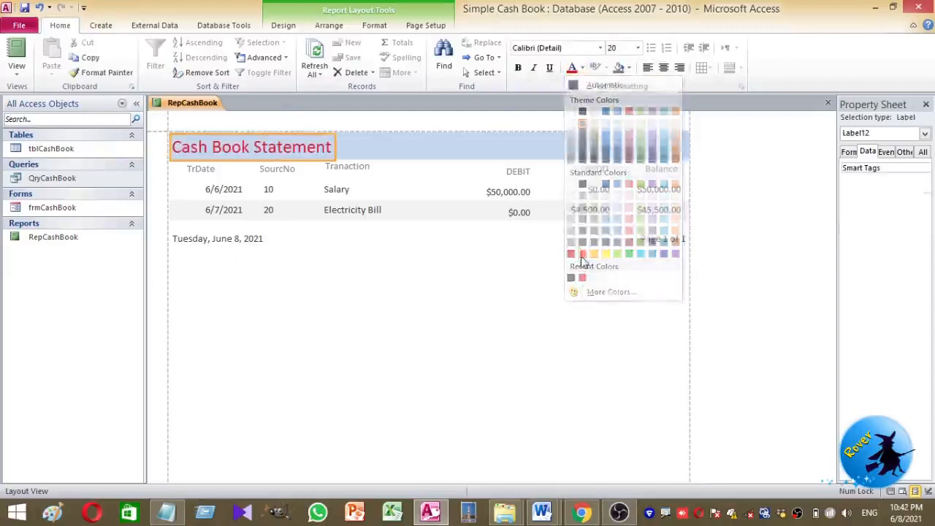
click(517, 67)
click(476, 317)
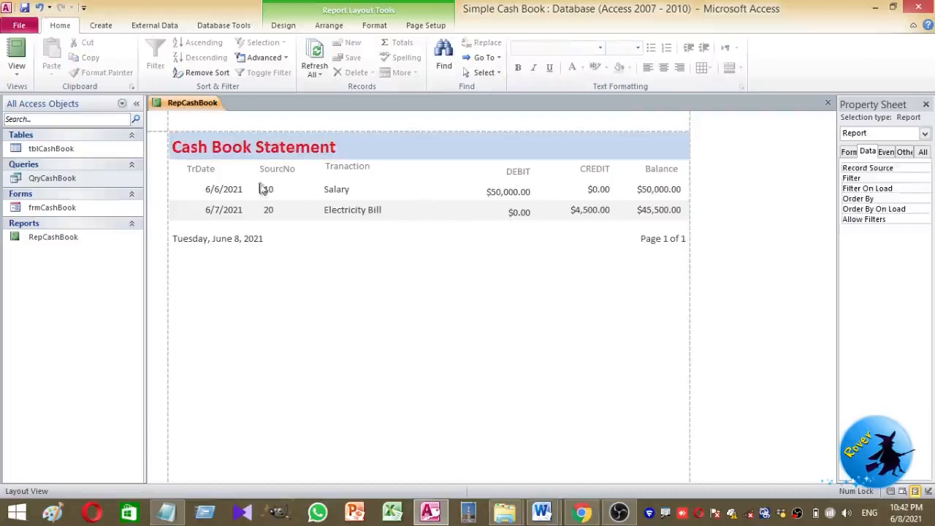
Step: Format all six column headings, from TrDate to Balance, as bold and underlined
click(208, 174)
shift+click(266, 171)
shift+click(327, 170)
shift+click(516, 173)
shift+click(588, 170)
shift+click(664, 170)
click(518, 67)
click(307, 317)
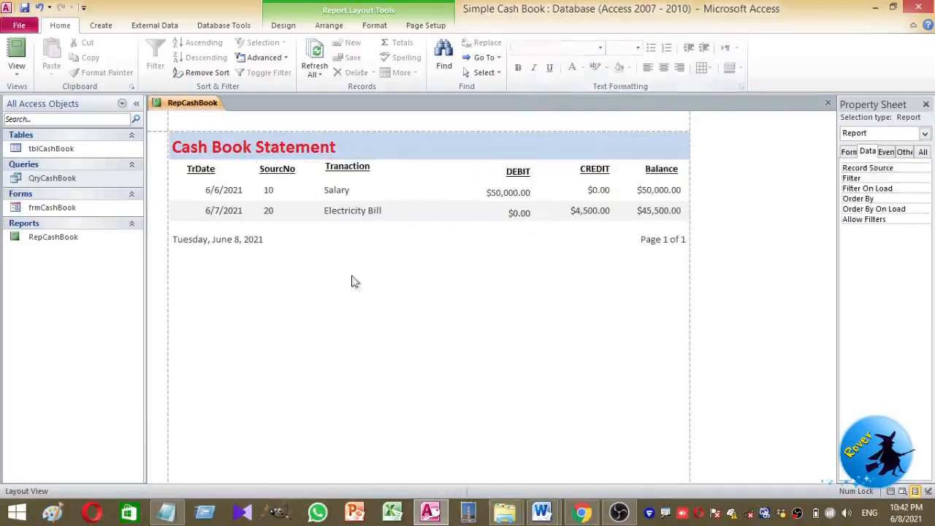
Step: Close RepCashBook, keeping its layout changes, and open frmCashBook in Design View
right_click(169, 104)
click(184, 122)
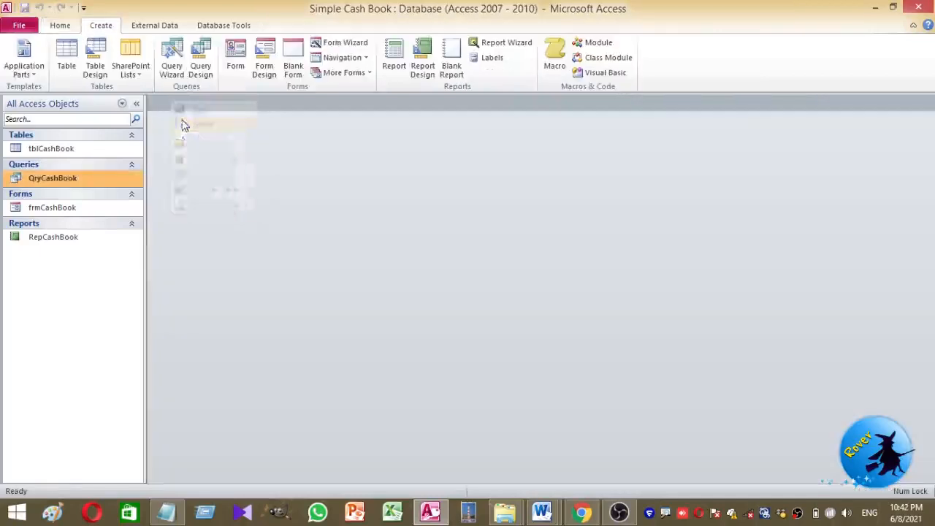
double_click(59, 209)
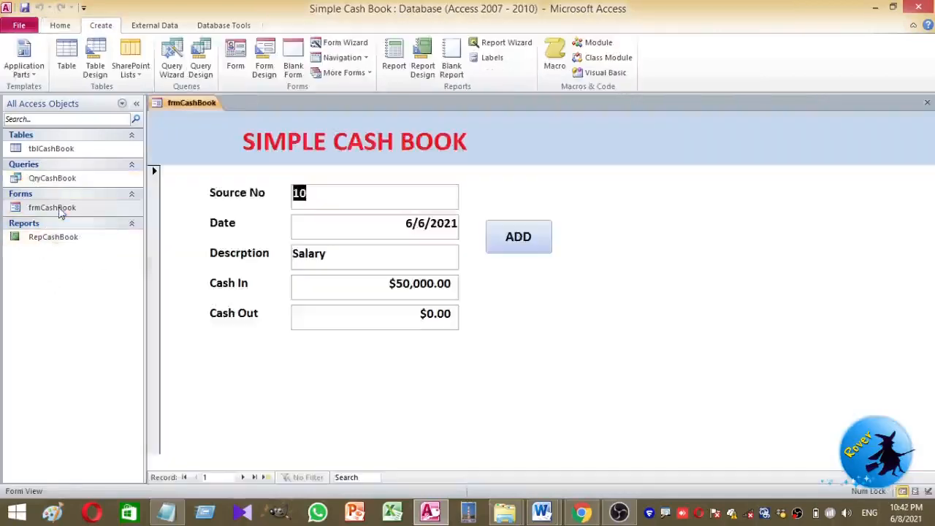
right_click(615, 328)
click(661, 366)
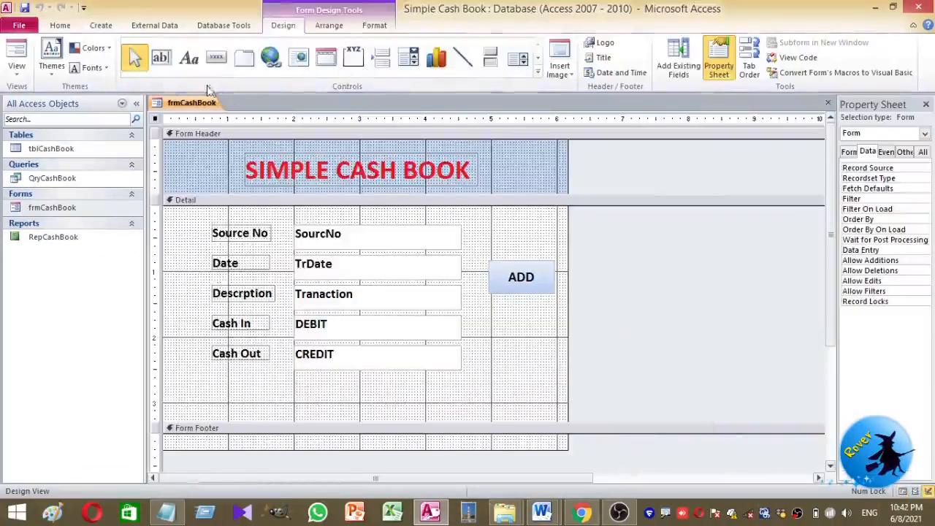
Step: Add a command button below ADD with the Report Operations action Preview Report for RepCashBook
click(217, 58)
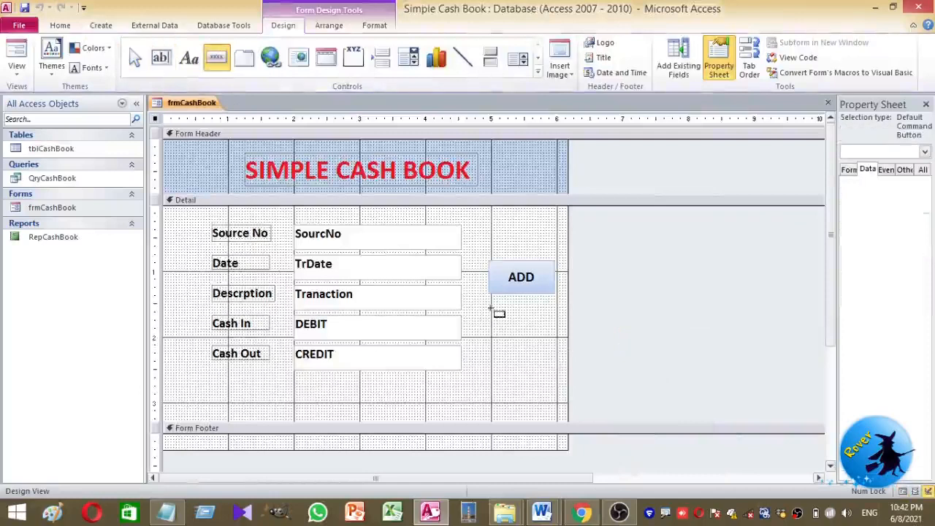
drag(490, 307, 547, 334)
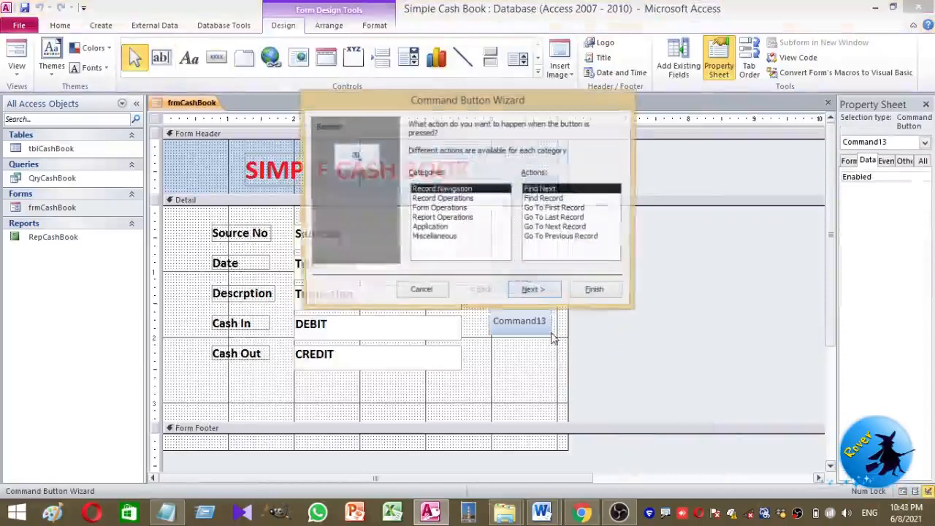
click(443, 219)
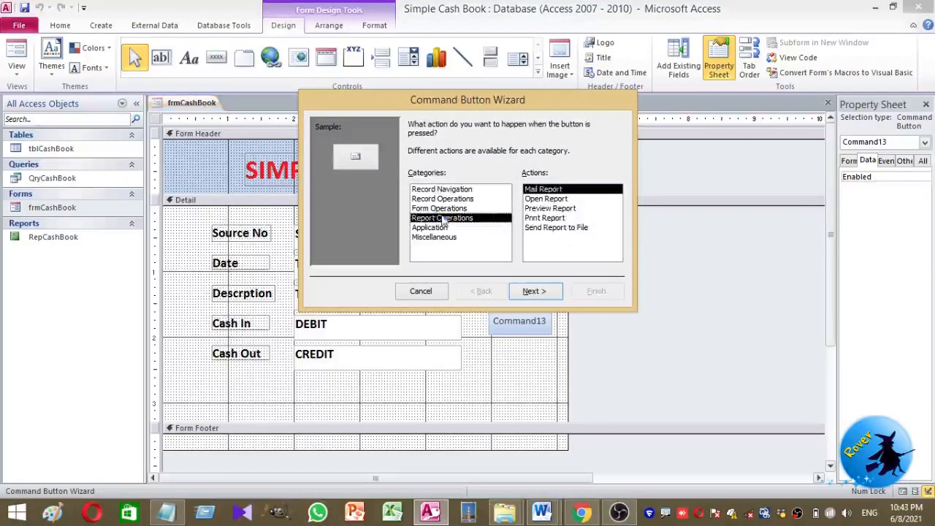
click(555, 209)
click(534, 291)
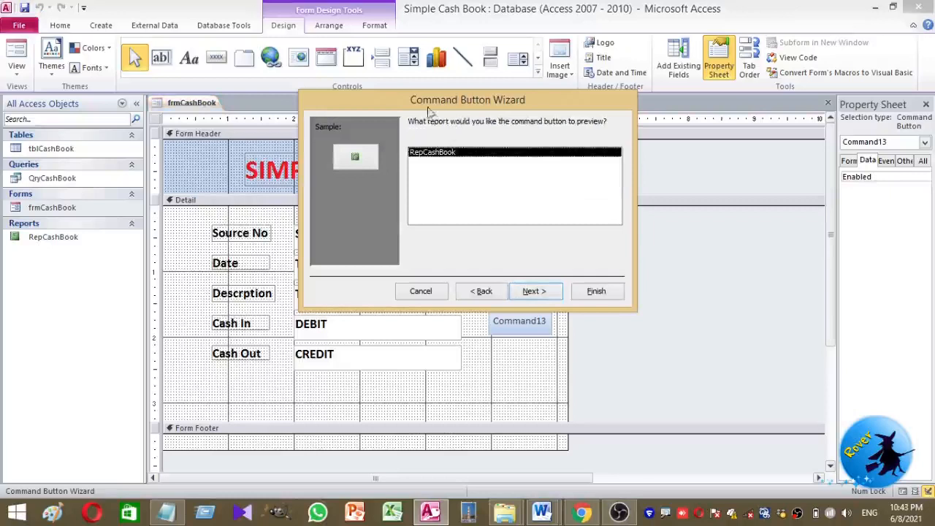
click(526, 299)
Step: Give the new button the text View Report and finish the Command Button Wizard
click(414, 181)
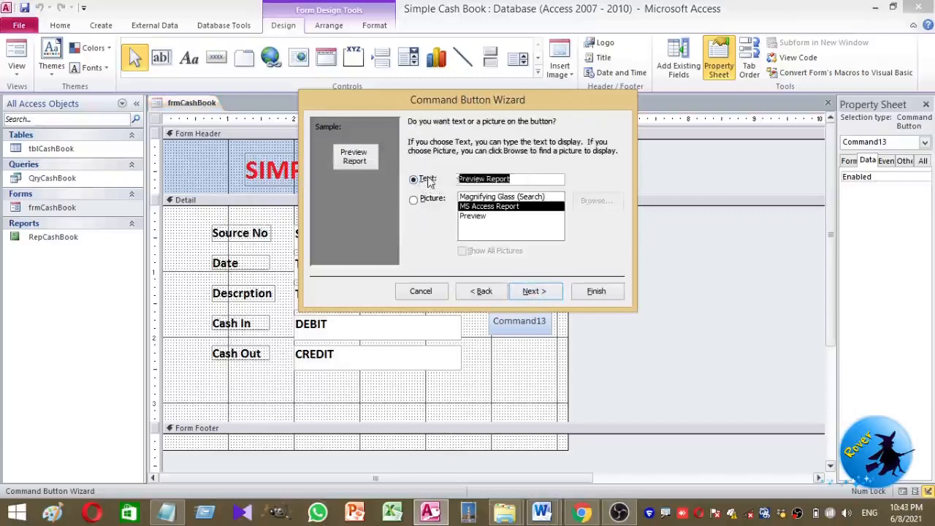
text(OP)
text(e)
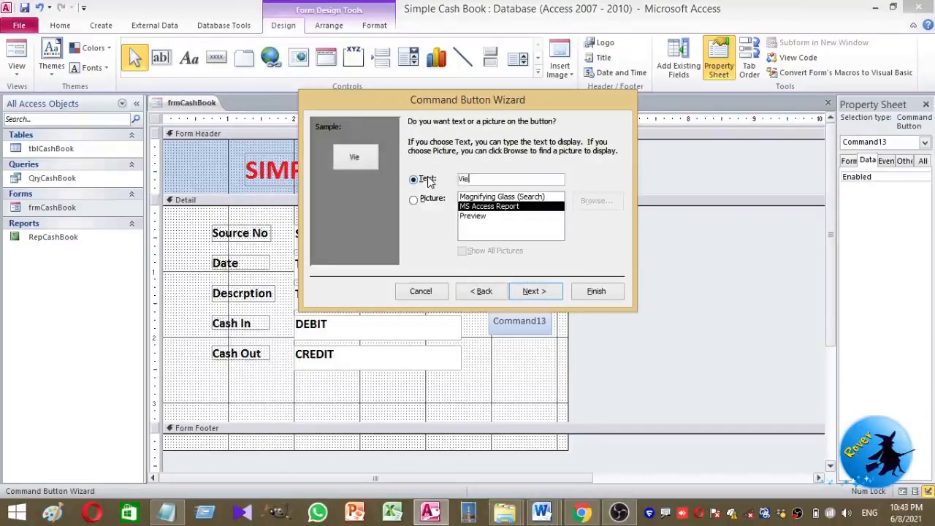
key(BackSpace)
key(BackSpace)
text(ew Report)
click(544, 293)
click(596, 291)
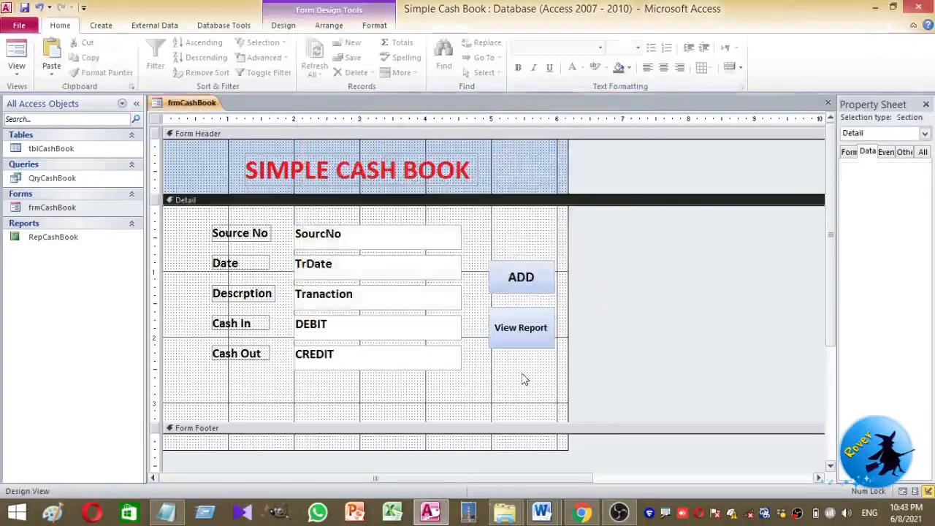
Step: Show frmCashBook in Form View and start a new record with Source No 21 and date 6/8/2021
click(17, 53)
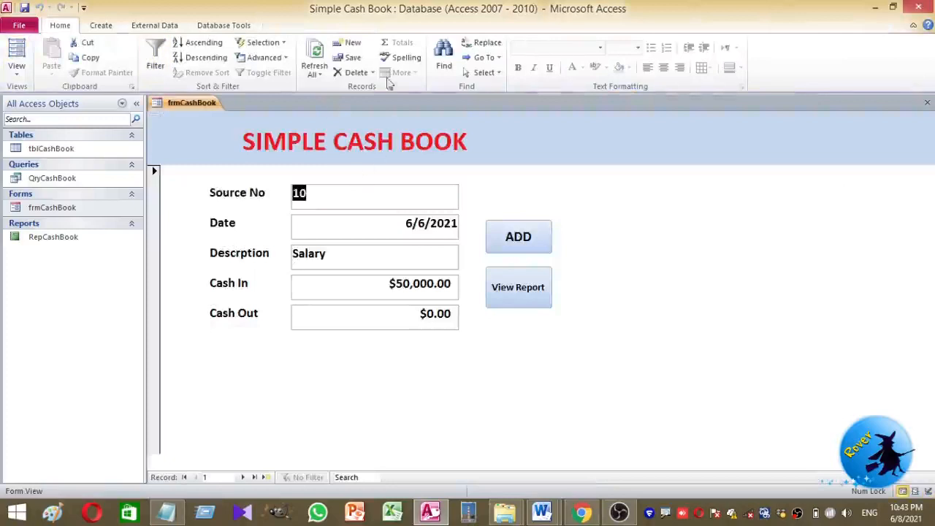
click(534, 239)
click(412, 196)
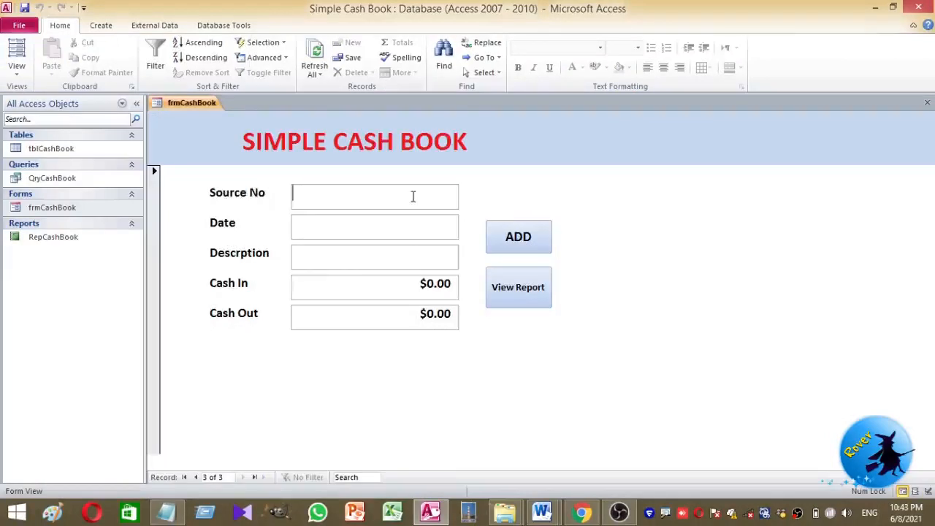
text(21)
click(423, 226)
click(466, 220)
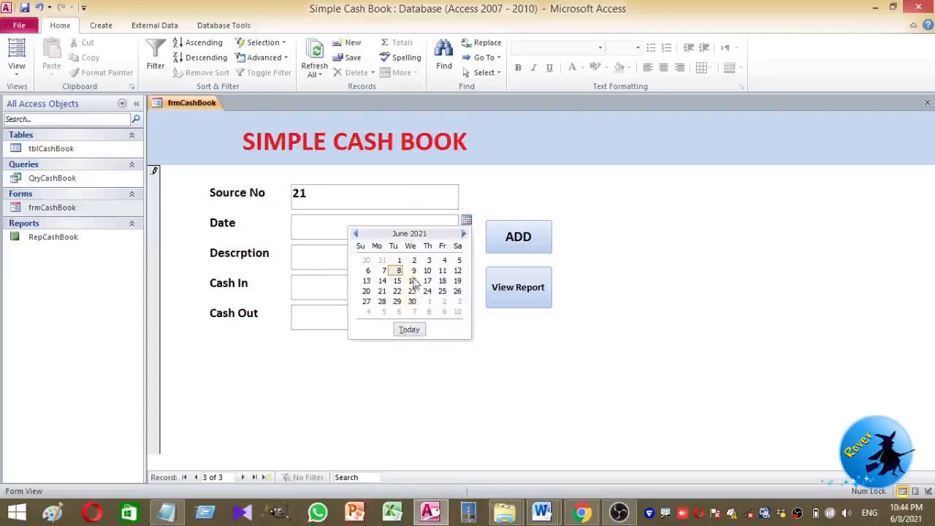
click(413, 270)
click(465, 221)
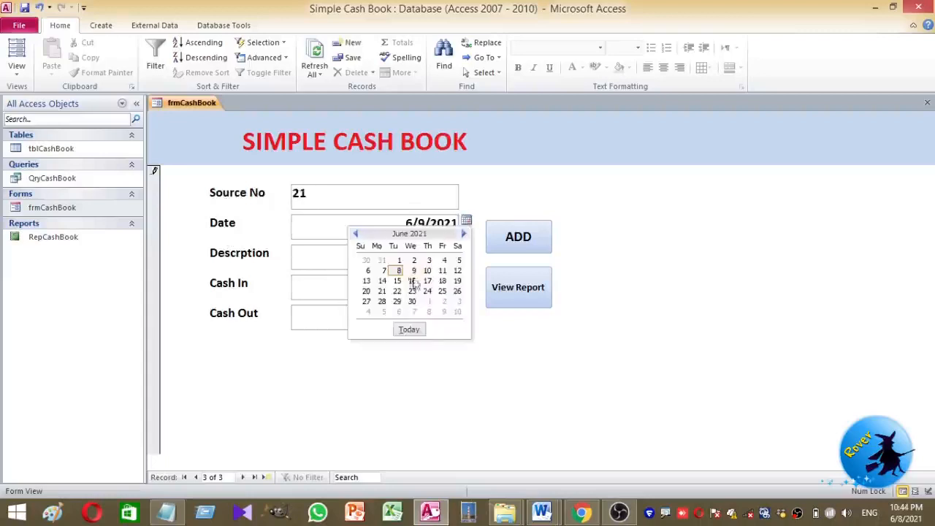
click(399, 270)
Step: Fill in the description Water Bill and a Cash Out of 1500, and store the record using the form's ADD button
click(402, 254)
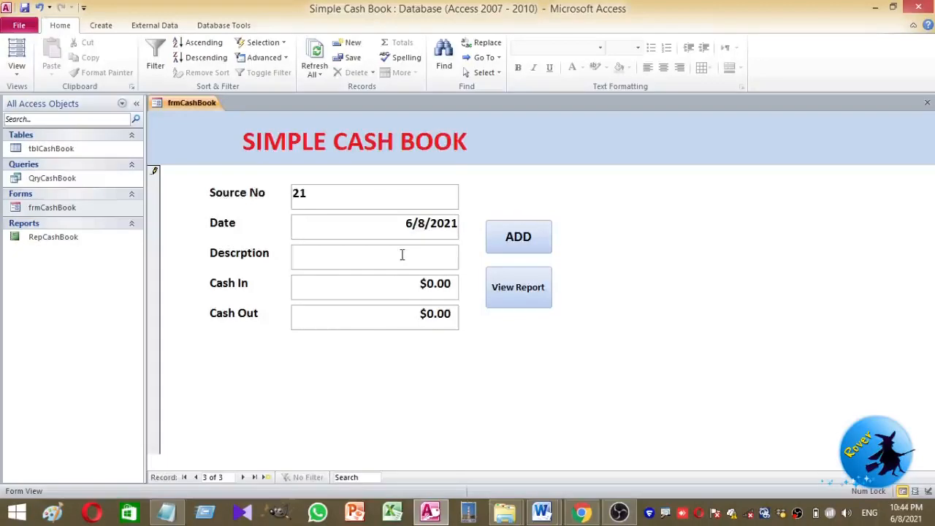
text(Water Bill)
click(414, 313)
text(1500)
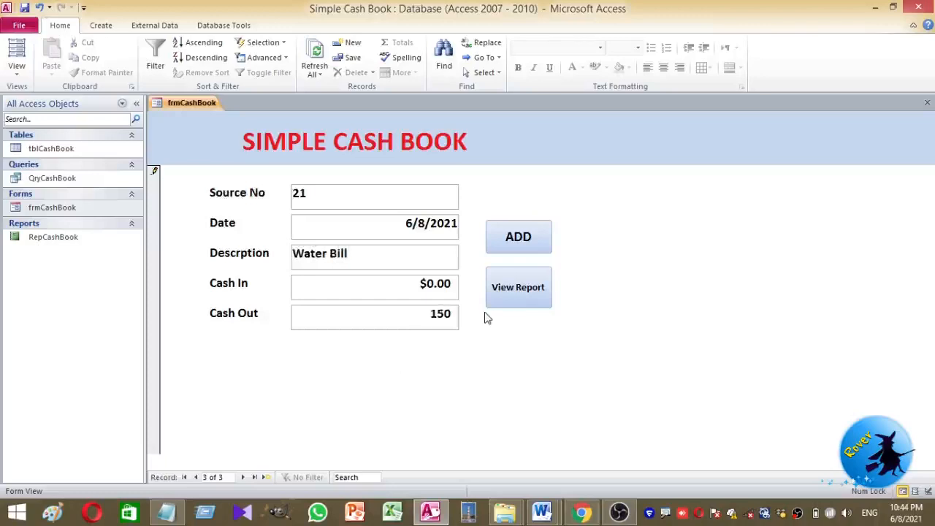
click(526, 239)
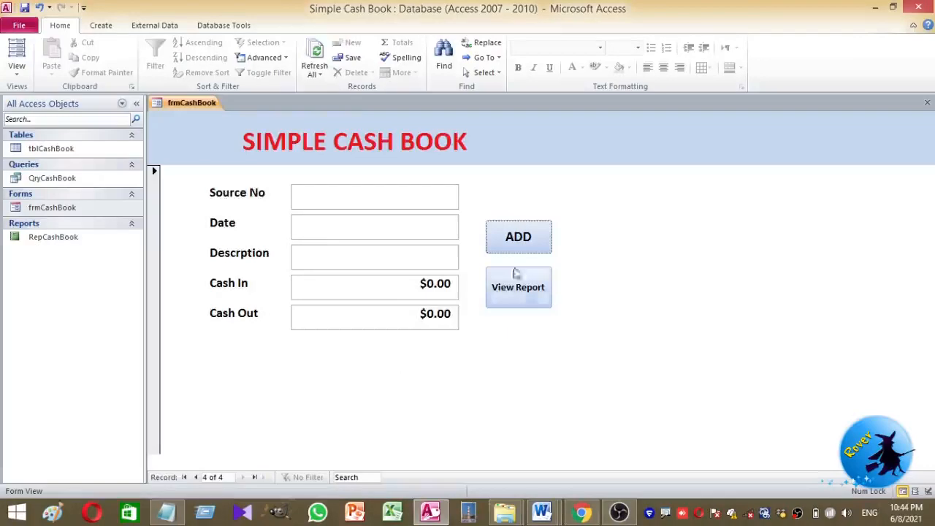
Step: Refresh the form's records and preview the Cash Book Statement through the form's View Report button, enlarged for reading
click(313, 55)
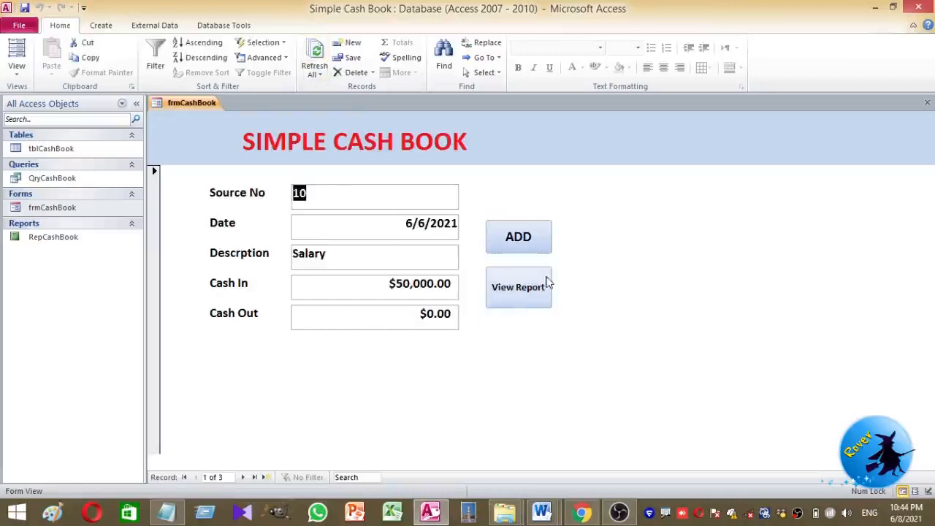
click(528, 294)
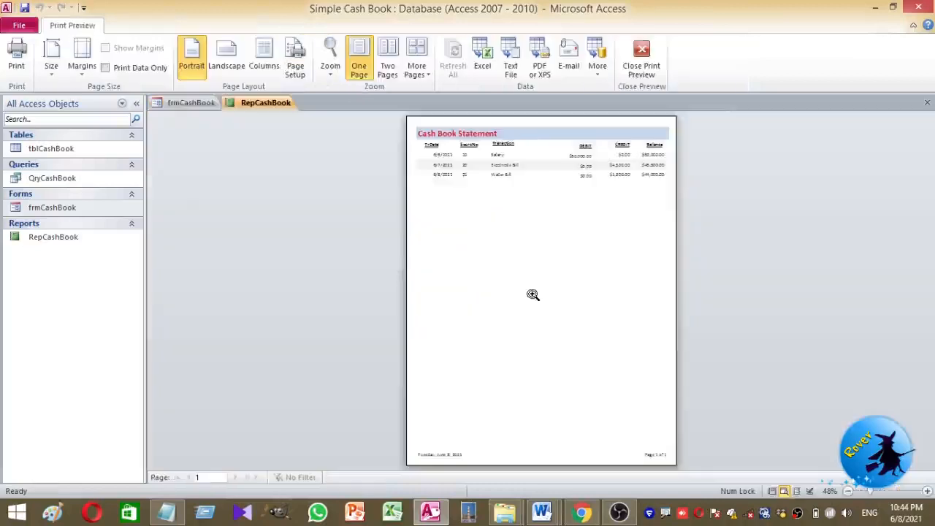
click(630, 286)
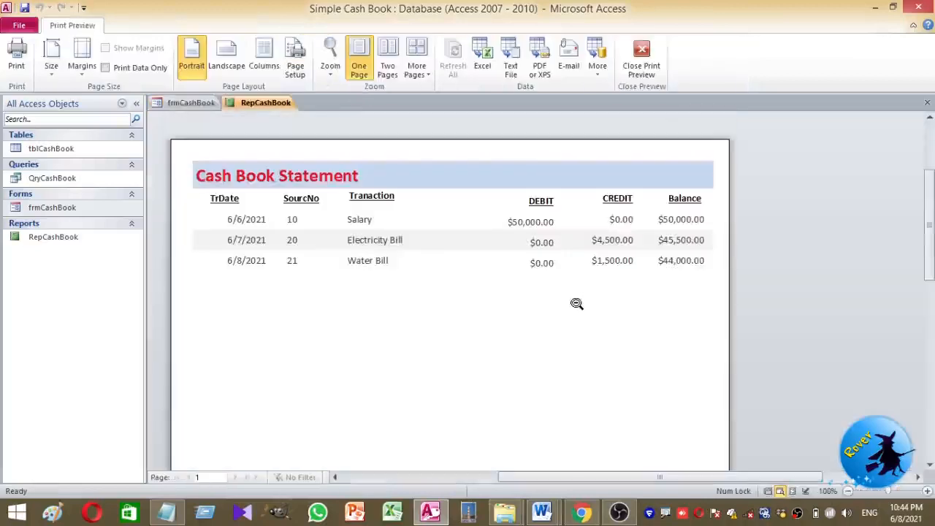